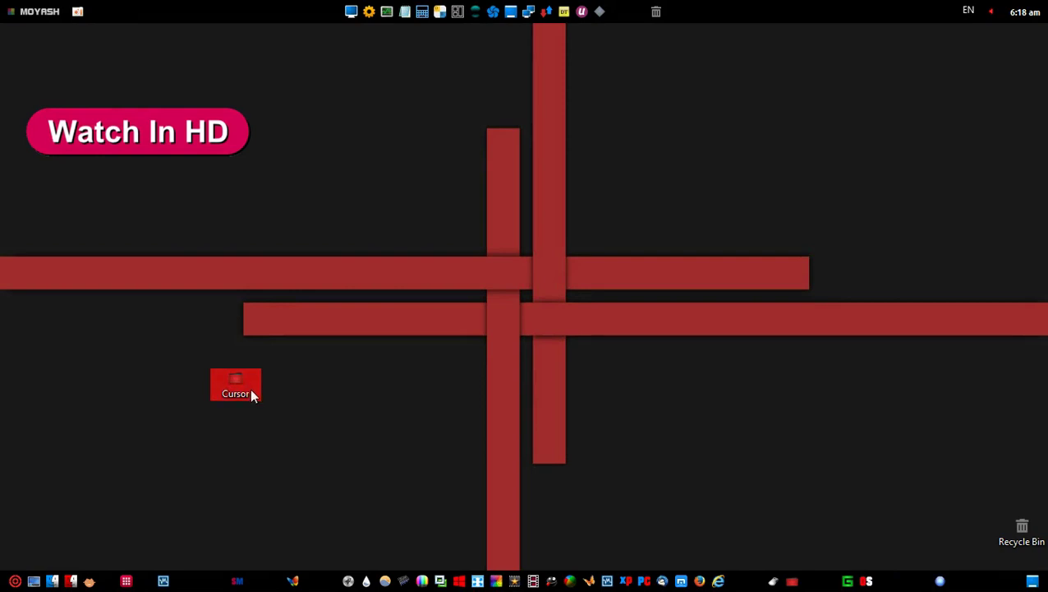
Step: Open Paint.NET and create a new image 32 pixels wide and 32 pixels high
{"action": "left_click", "coordinate": [292, 581]}
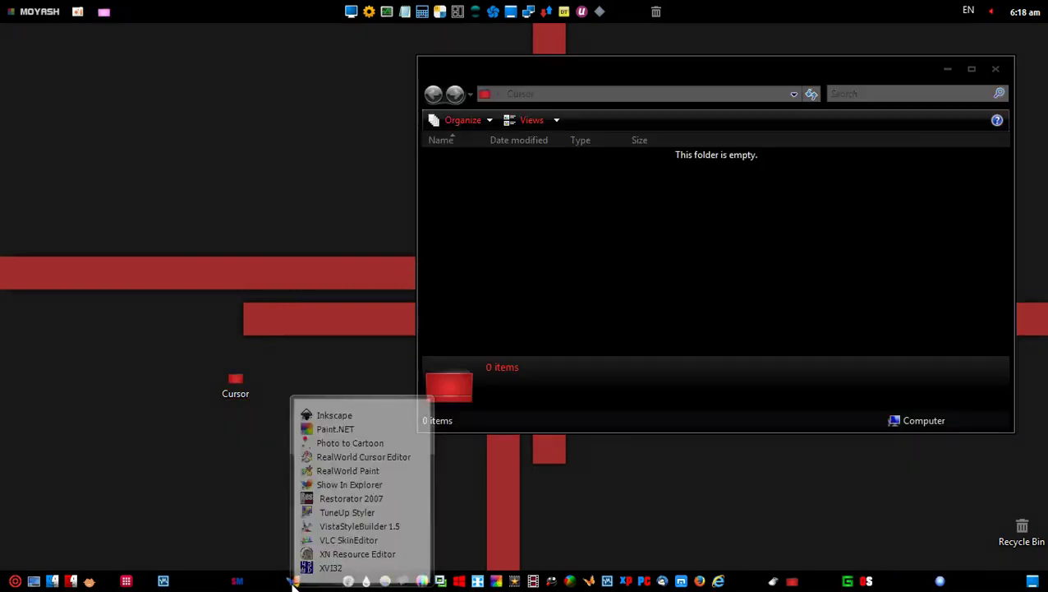
{"action": "left_click", "coordinate": [379, 429]}
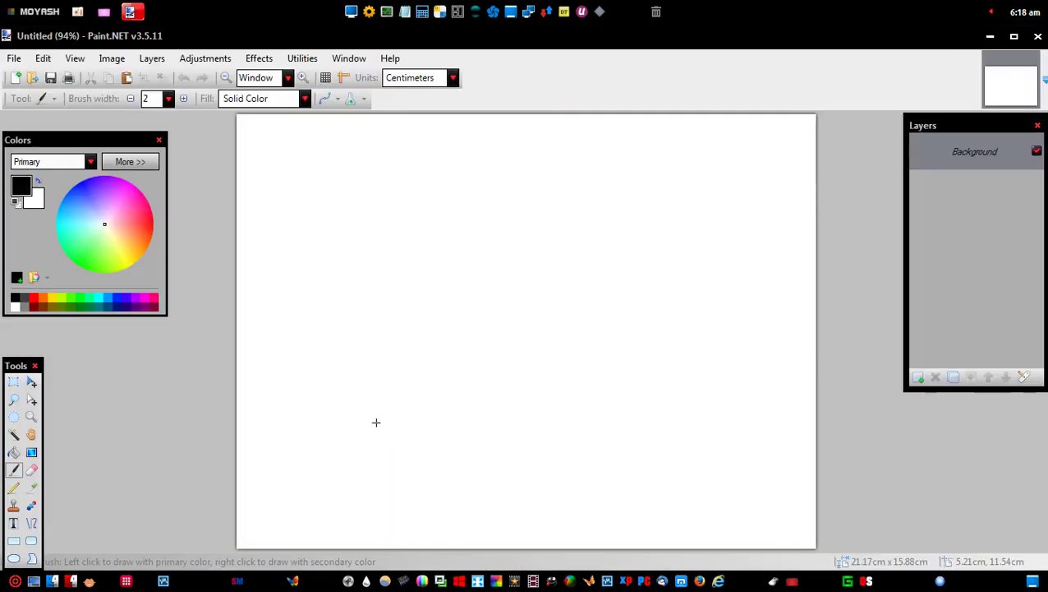
{"action": "left_click", "coordinate": [13, 58]}
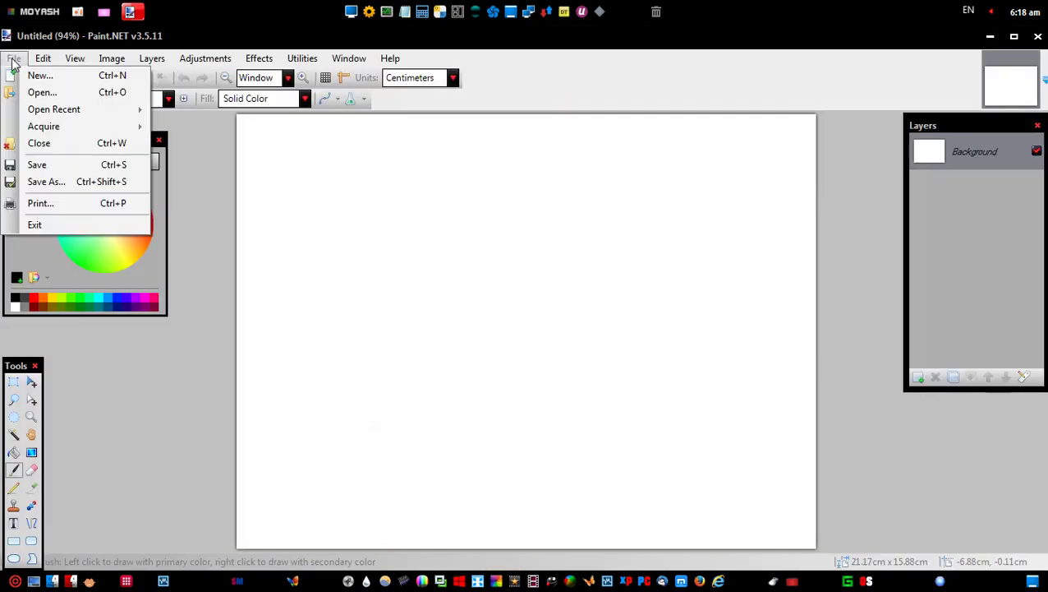
{"action": "left_click", "coordinate": [16, 75]}
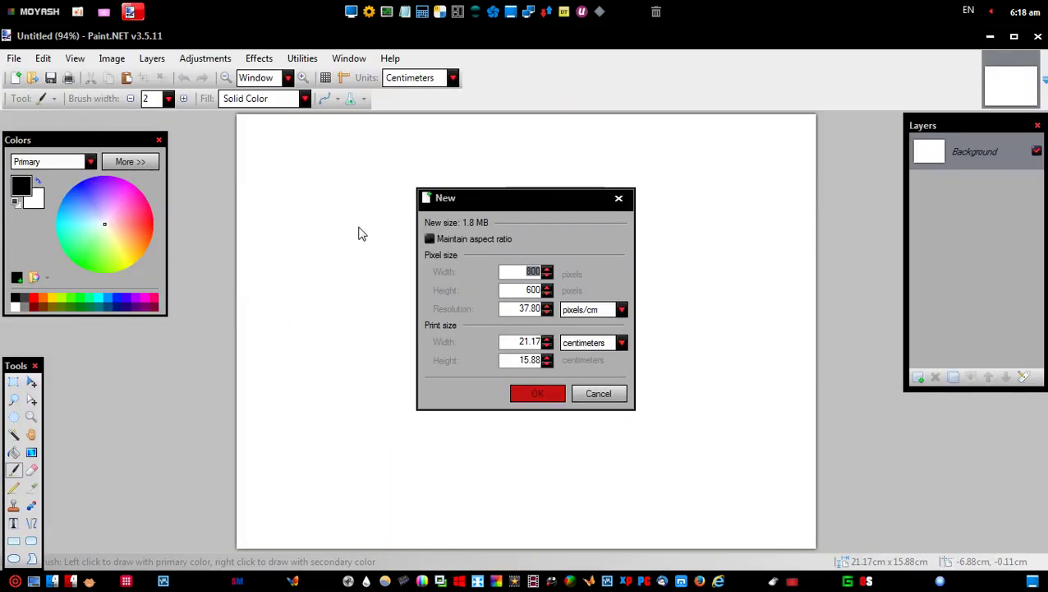
{"action": "type", "text": "32"}
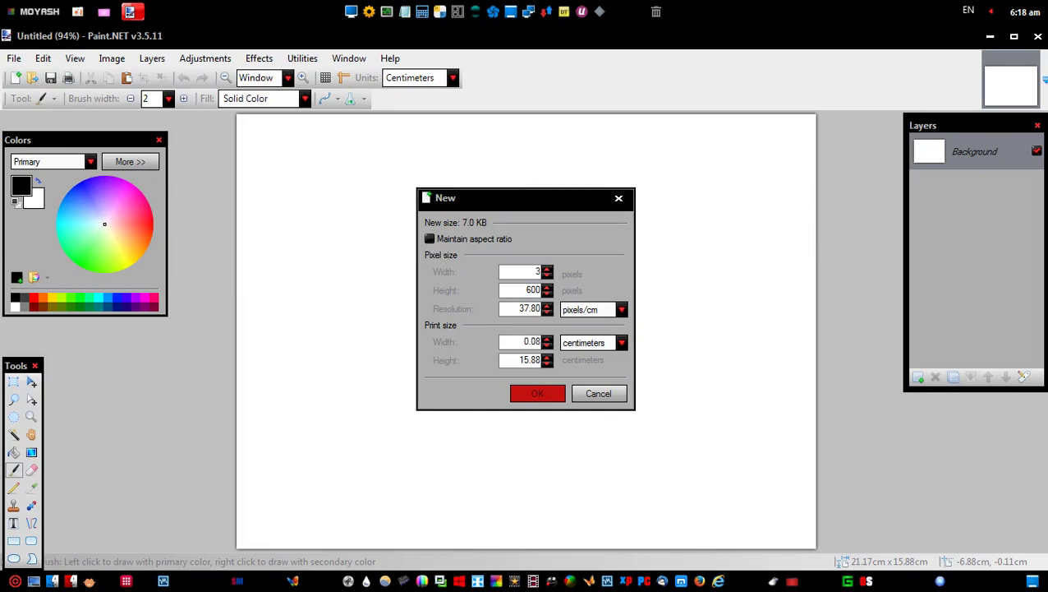
{"action": "double_click", "coordinate": [524, 290]}
{"action": "type", "text": "32"}
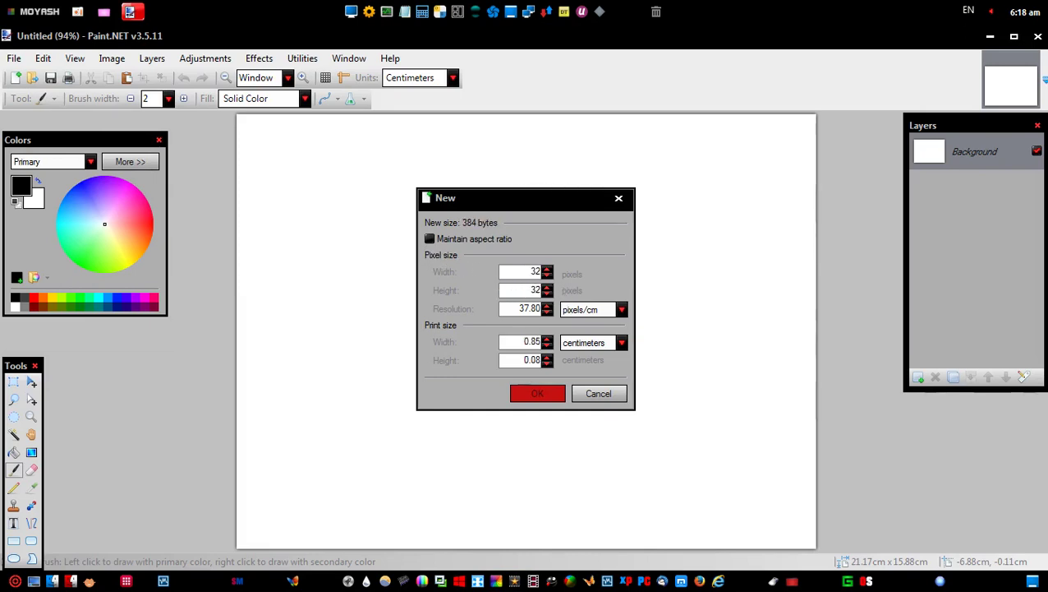
{"action": "left_click", "coordinate": [538, 394]}
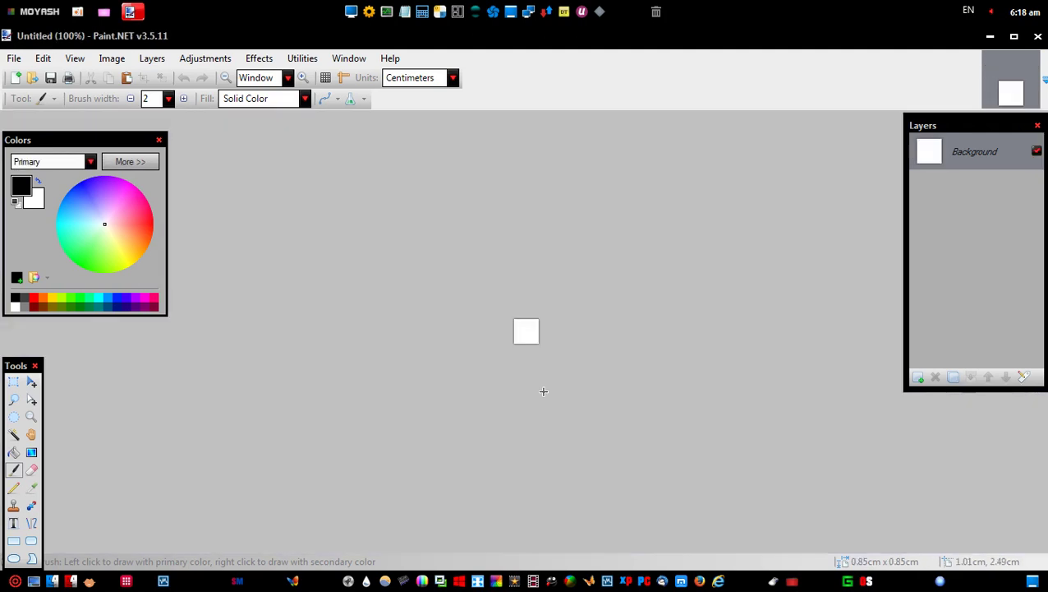
Step: Fill the whole background layer with solid light blue using the Paint Bucket at 1600% zoom
{"action": "left_click", "coordinate": [287, 77]}
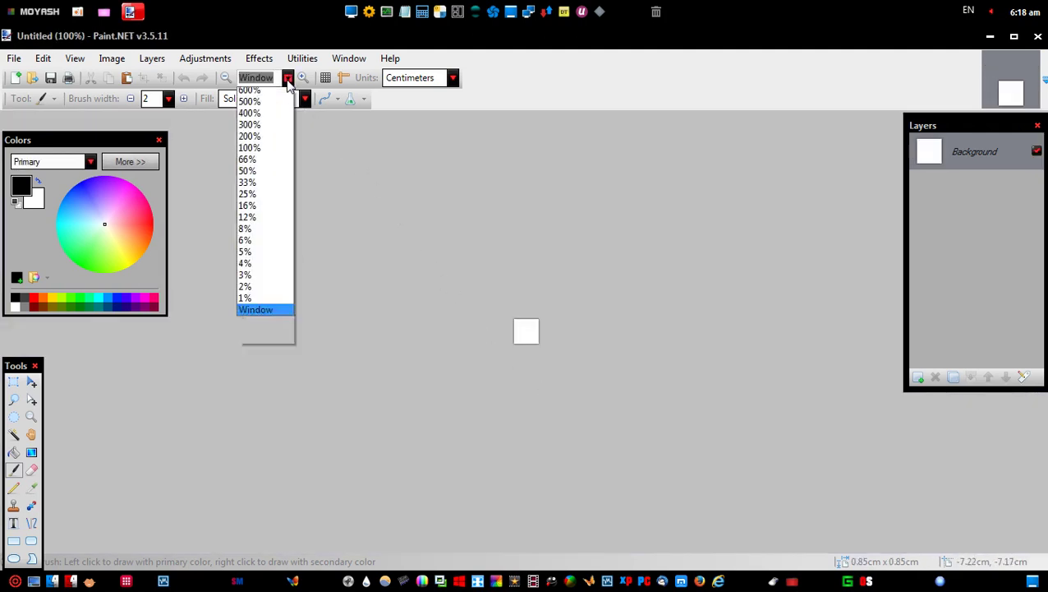
{"action": "left_click", "coordinate": [273, 118]}
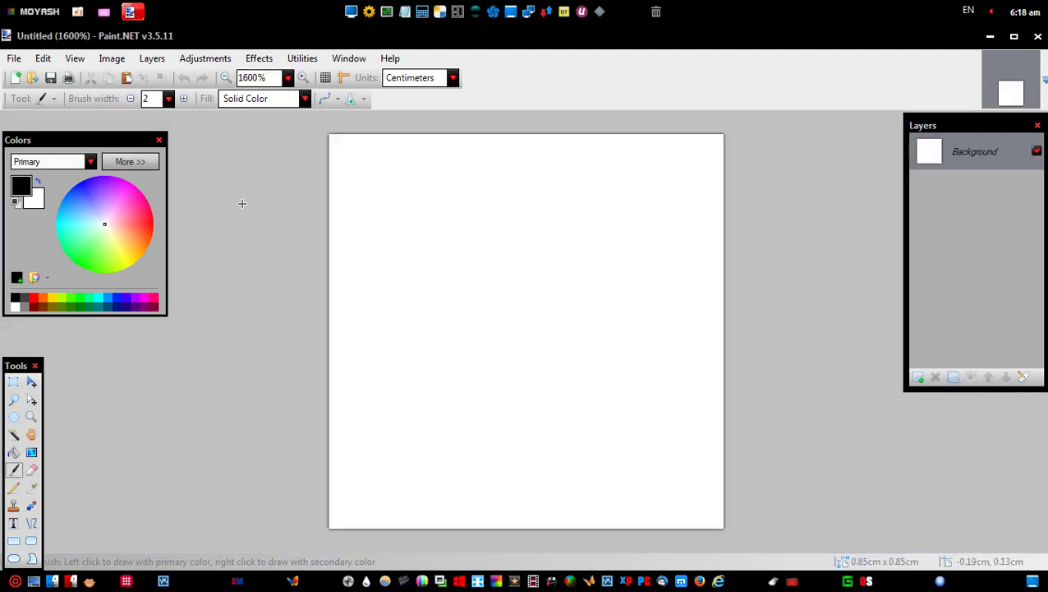
{"action": "left_click", "coordinate": [105, 298]}
{"action": "left_click", "coordinate": [14, 454]}
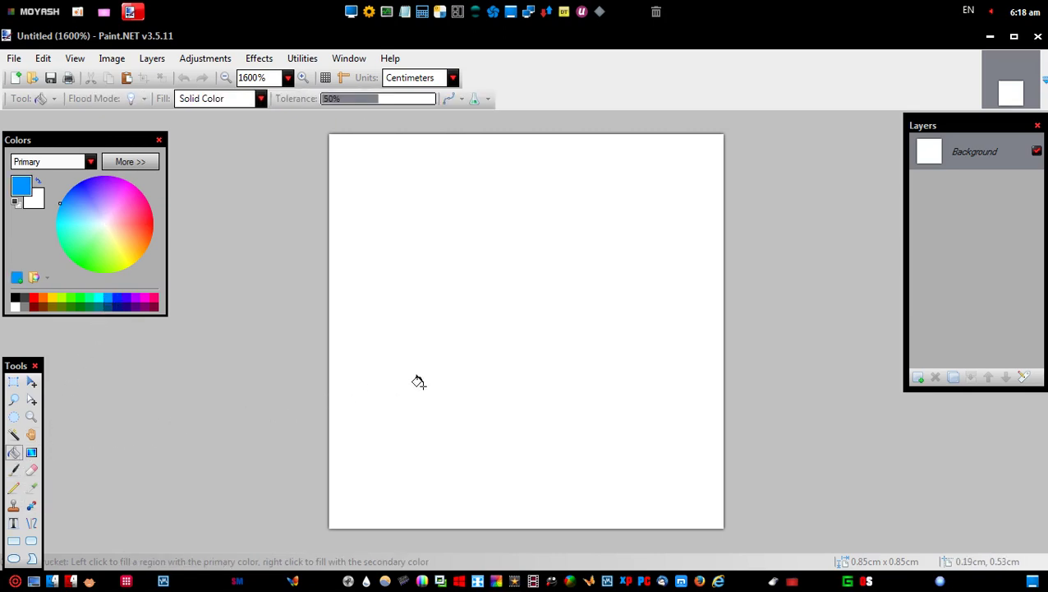
{"action": "left_click", "coordinate": [511, 346]}
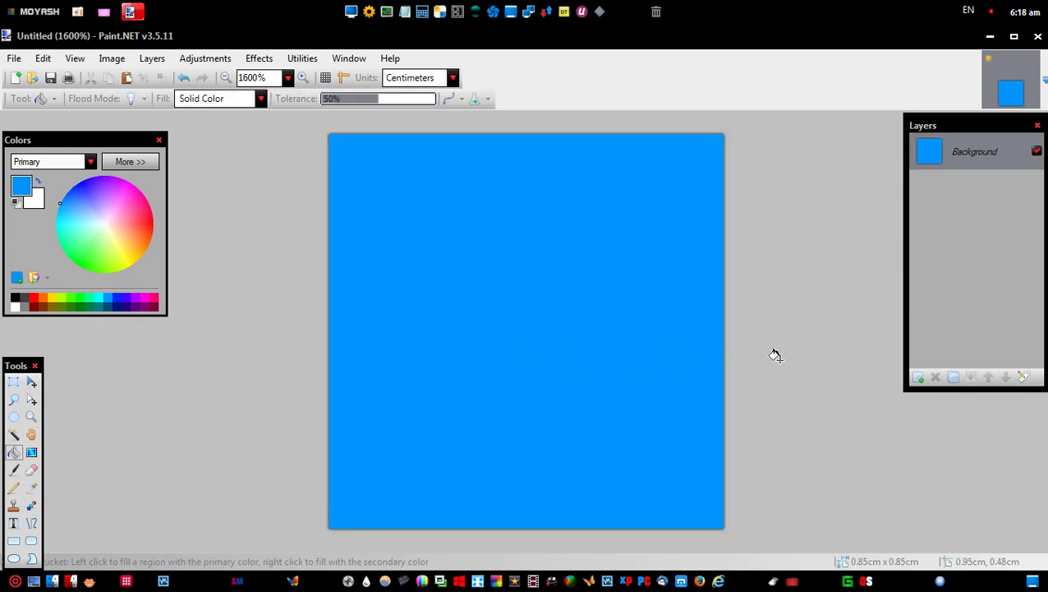
Step: Add a new layer and draw a solid white arrow pointer with a slanted tail on it using the Pencil
{"action": "left_click", "coordinate": [918, 377]}
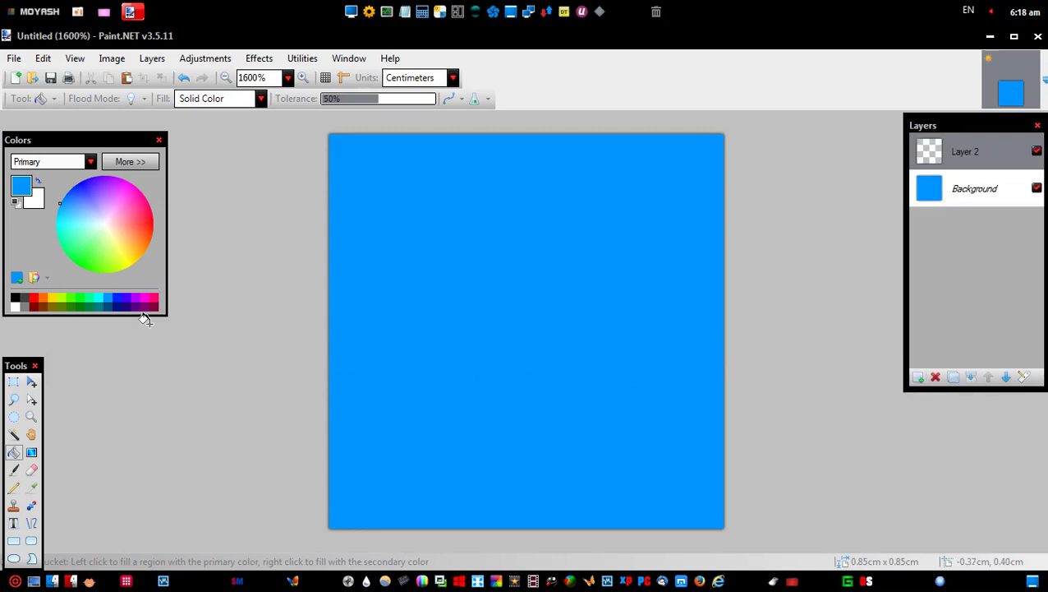
{"action": "left_click", "coordinate": [15, 306]}
{"action": "left_click", "coordinate": [13, 486]}
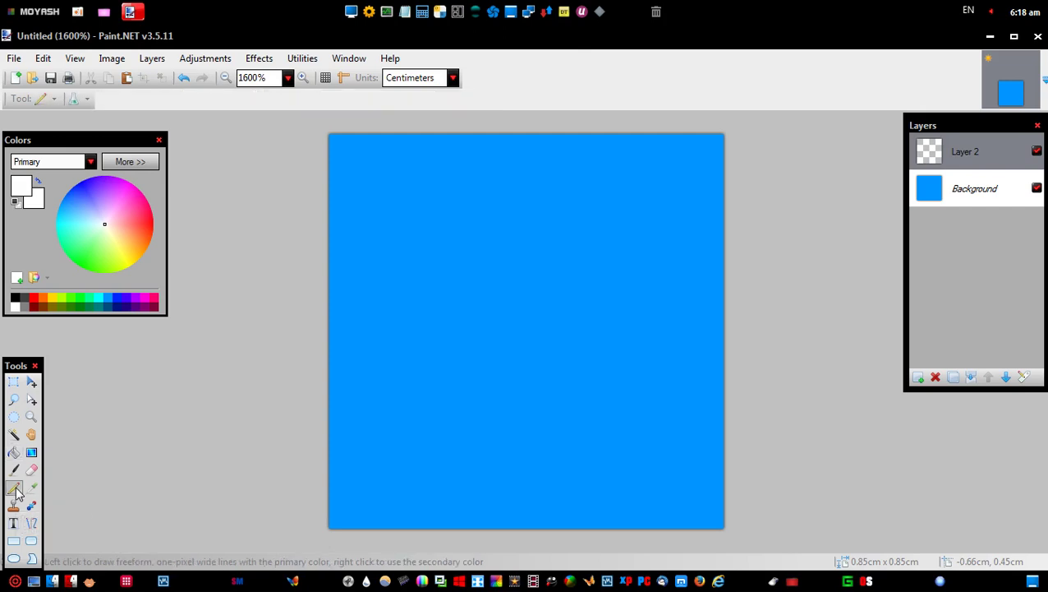
{"action": "left_click", "coordinate": [604, 358]}
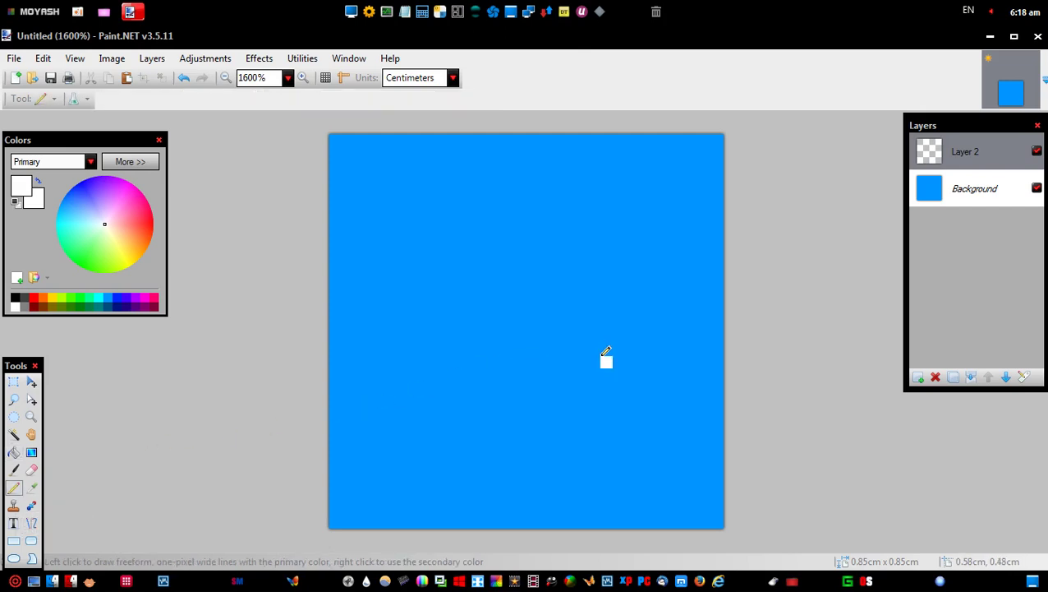
{"action": "mouse_move", "coordinate": [590, 355]}
{"action": "left_mouse_down"}
{"action": "mouse_move", "coordinate": [533, 371]}
{"action": "mouse_move", "coordinate": [497, 411]}
{"action": "left_mouse_up"}
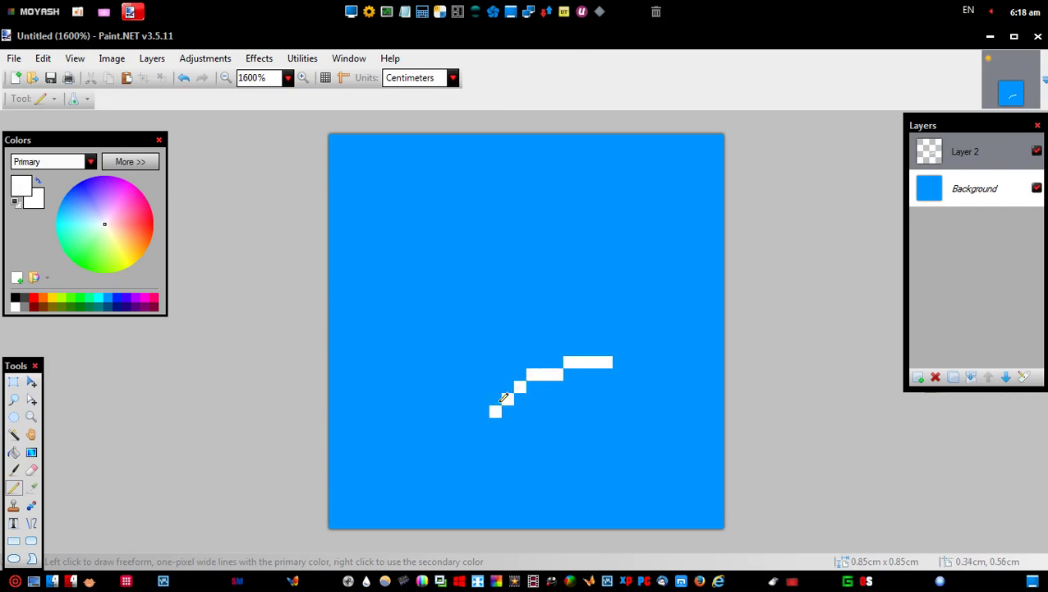
{"action": "left_click_drag", "start_coordinate": [596, 350], "coordinate": [495, 248]}
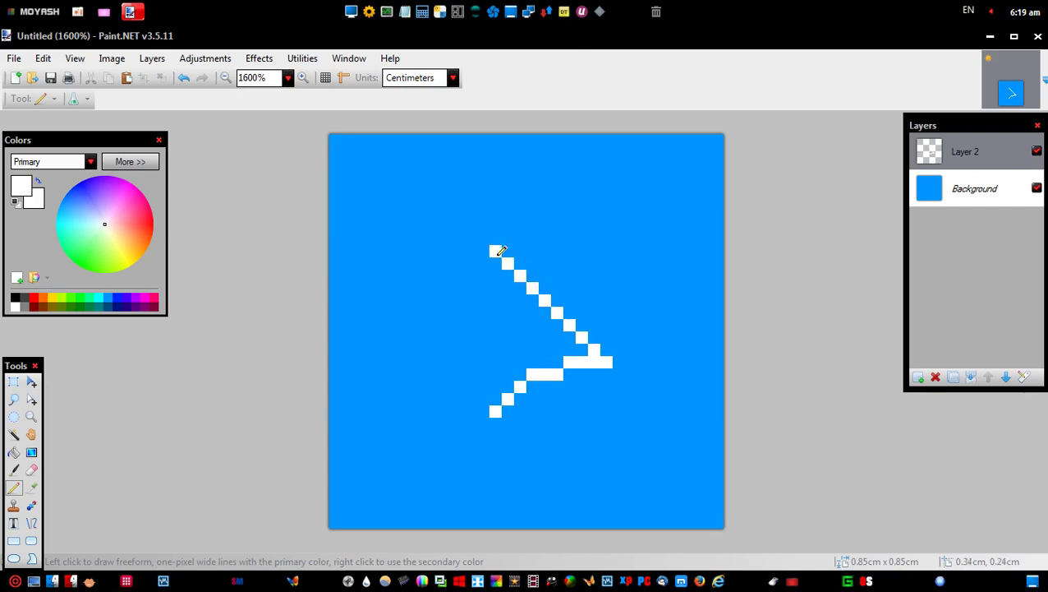
{"action": "mouse_move", "coordinate": [498, 389]}
{"action": "left_mouse_down"}
{"action": "mouse_move", "coordinate": [497, 265]}
{"action": "mouse_move", "coordinate": [506, 274]}
{"action": "mouse_move", "coordinate": [508, 383]}
{"action": "mouse_move", "coordinate": [524, 287]}
{"action": "mouse_move", "coordinate": [535, 361]}
{"action": "mouse_move", "coordinate": [547, 313]}
{"action": "mouse_move", "coordinate": [561, 325]}
{"action": "mouse_move", "coordinate": [561, 360]}
{"action": "mouse_move", "coordinate": [566, 336]}
{"action": "mouse_move", "coordinate": [581, 345]}
{"action": "mouse_move", "coordinate": [550, 385]}
{"action": "mouse_move", "coordinate": [565, 406]}
{"action": "left_mouse_up"}
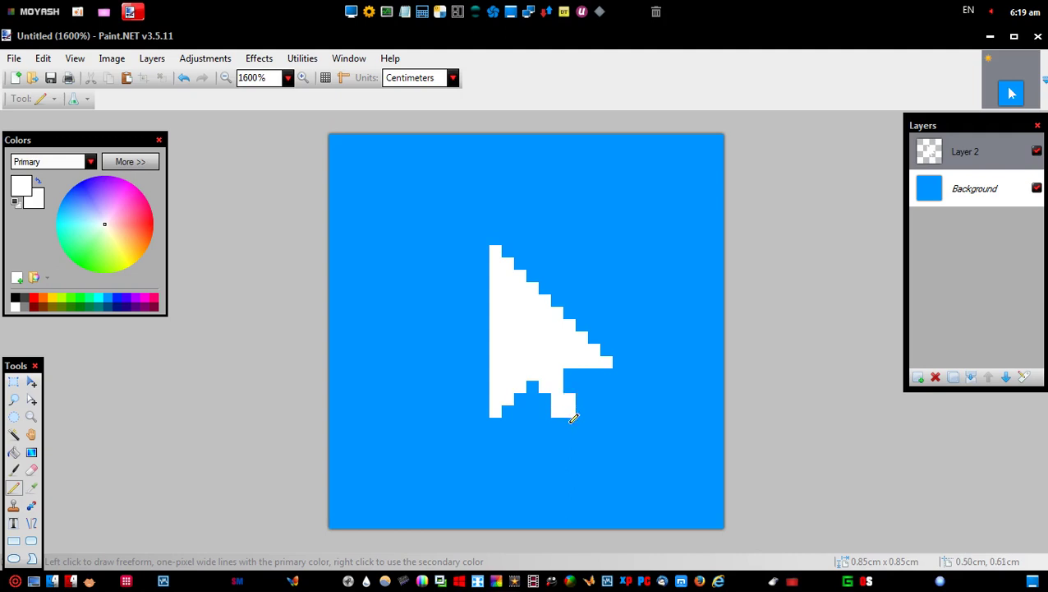
{"action": "left_click", "coordinate": [580, 423]}
{"action": "left_click", "coordinate": [579, 432]}
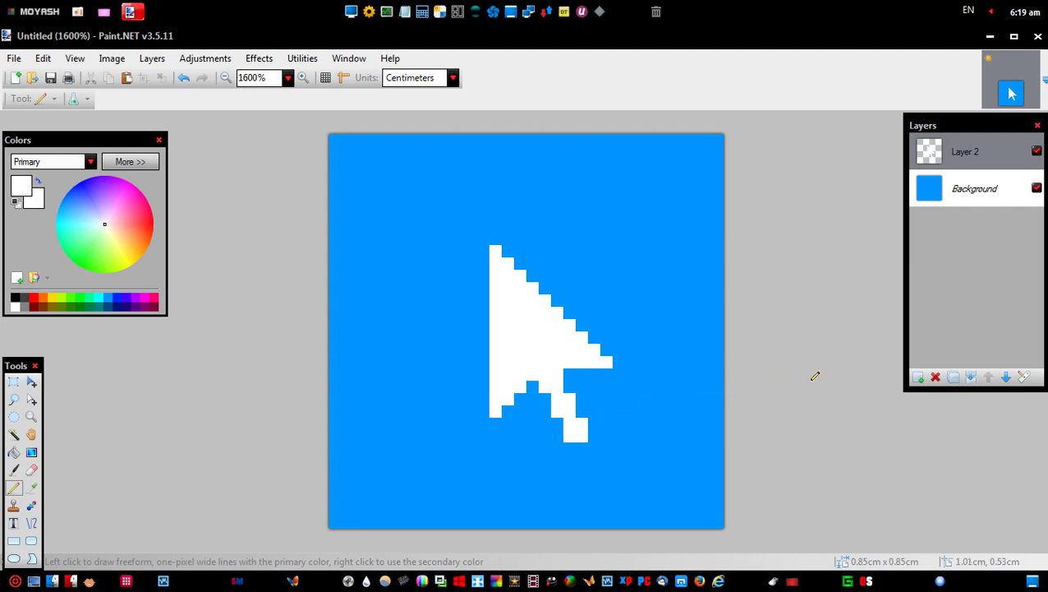
Step: Add another layer and trace a one-pixel black outline around the white arrow pointer with the Pencil
{"action": "left_click", "coordinate": [917, 378]}
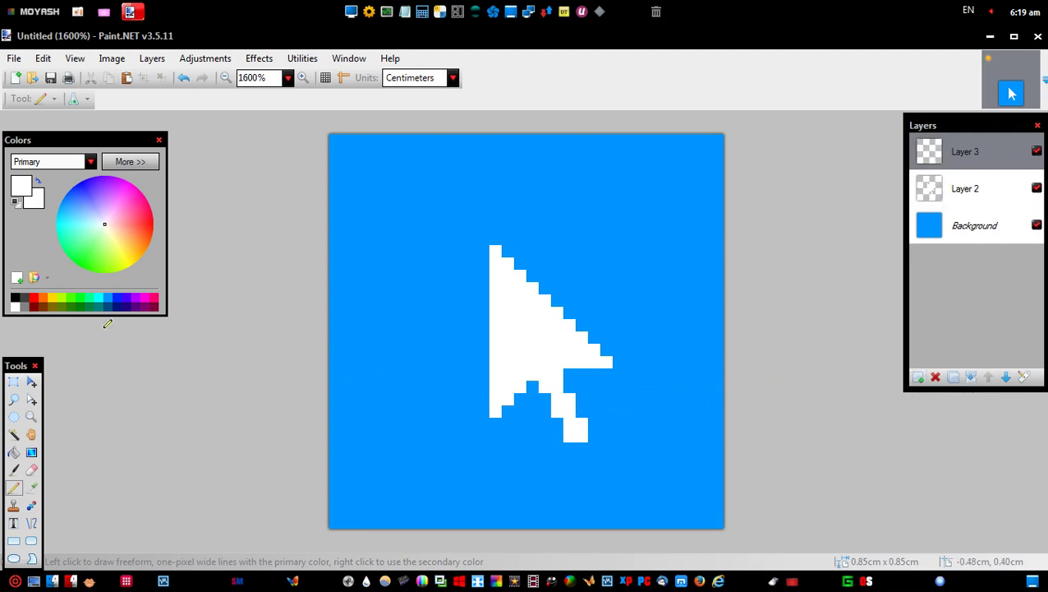
{"action": "left_click", "coordinate": [14, 299]}
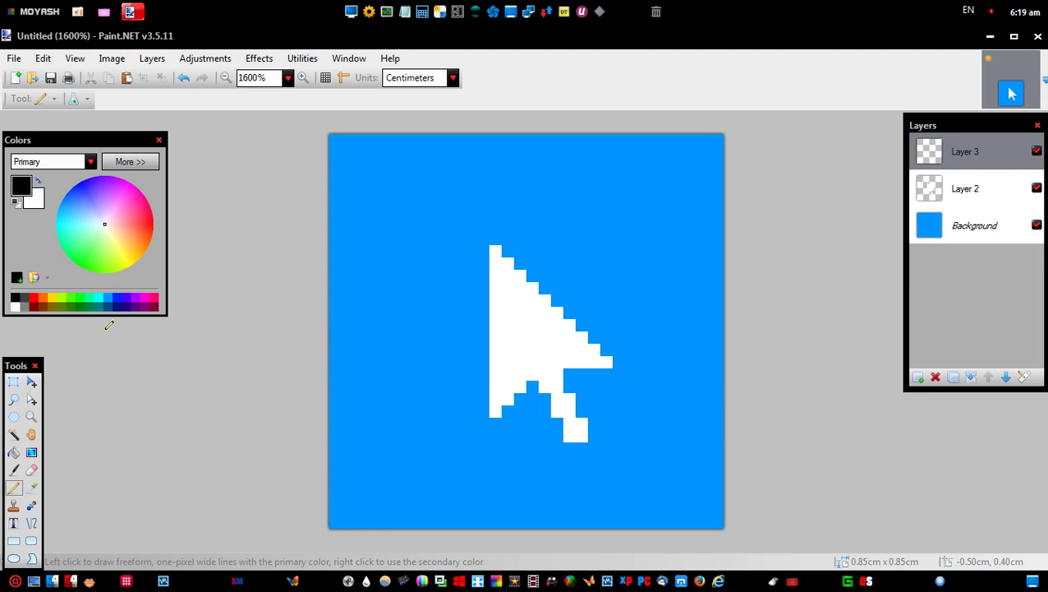
{"action": "left_click", "coordinate": [508, 412]}
{"action": "mouse_move", "coordinate": [531, 386]}
{"action": "left_mouse_down"}
{"action": "mouse_move", "coordinate": [569, 447]}
{"action": "mouse_move", "coordinate": [584, 444]}
{"action": "mouse_move", "coordinate": [596, 422]}
{"action": "mouse_move", "coordinate": [585, 374]}
{"action": "mouse_move", "coordinate": [626, 363]}
{"action": "mouse_move", "coordinate": [480, 222]}
{"action": "mouse_move", "coordinate": [485, 415]}
{"action": "mouse_move", "coordinate": [498, 422]}
{"action": "left_mouse_up"}
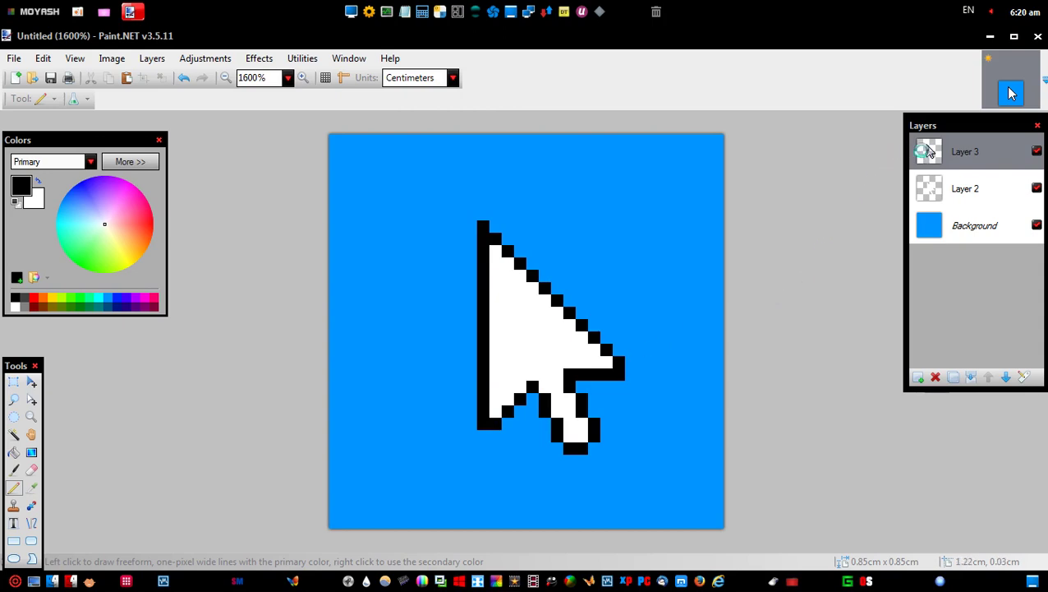
Step: Set the opacity of the black outline's layer to 200
{"action": "double_click", "coordinate": [921, 153]}
{"action": "mouse_move", "coordinate": [563, 222]}
{"action": "left_mouse_down"}
{"action": "mouse_move", "coordinate": [561, 208]}
{"action": "mouse_move", "coordinate": [721, 152]}
{"action": "mouse_move", "coordinate": [721, 140]}
{"action": "left_mouse_up"}
{"action": "double_click", "coordinate": [697, 252]}
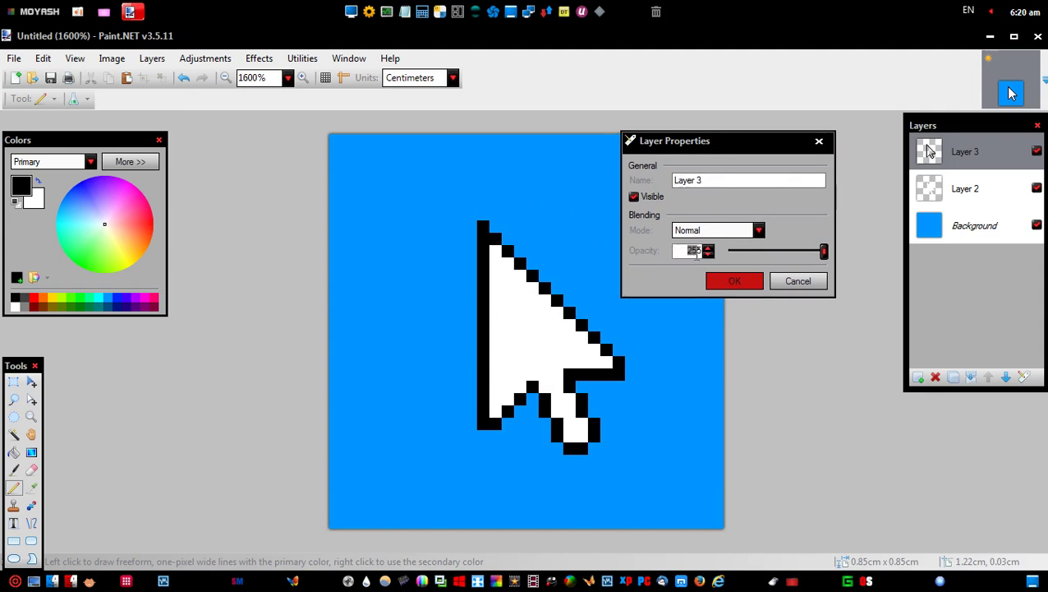
{"action": "type", "text": "200"}
{"action": "left_click", "coordinate": [705, 179]}
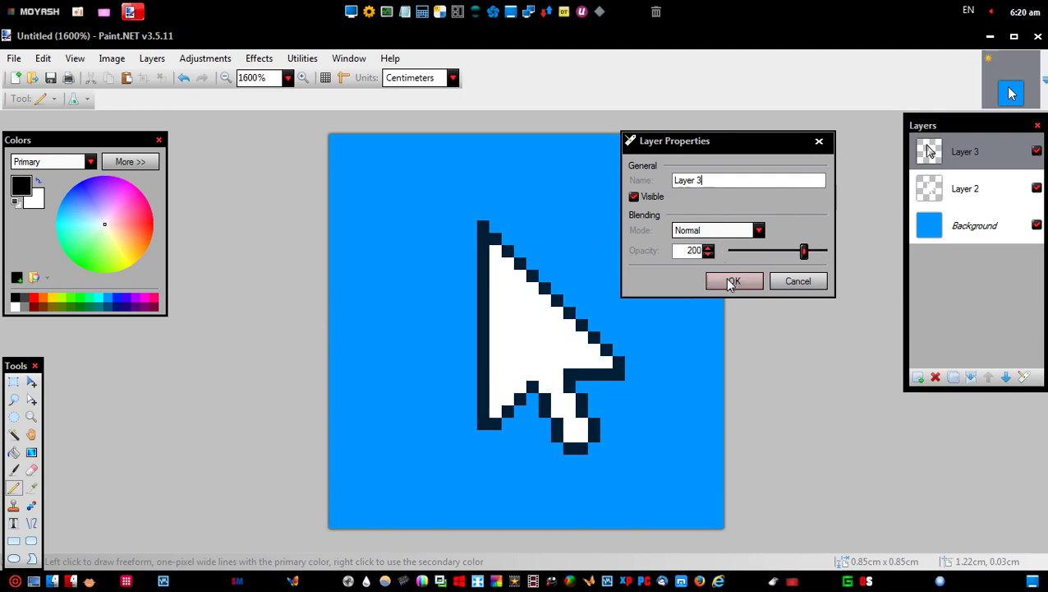
{"action": "left_click", "coordinate": [727, 281]}
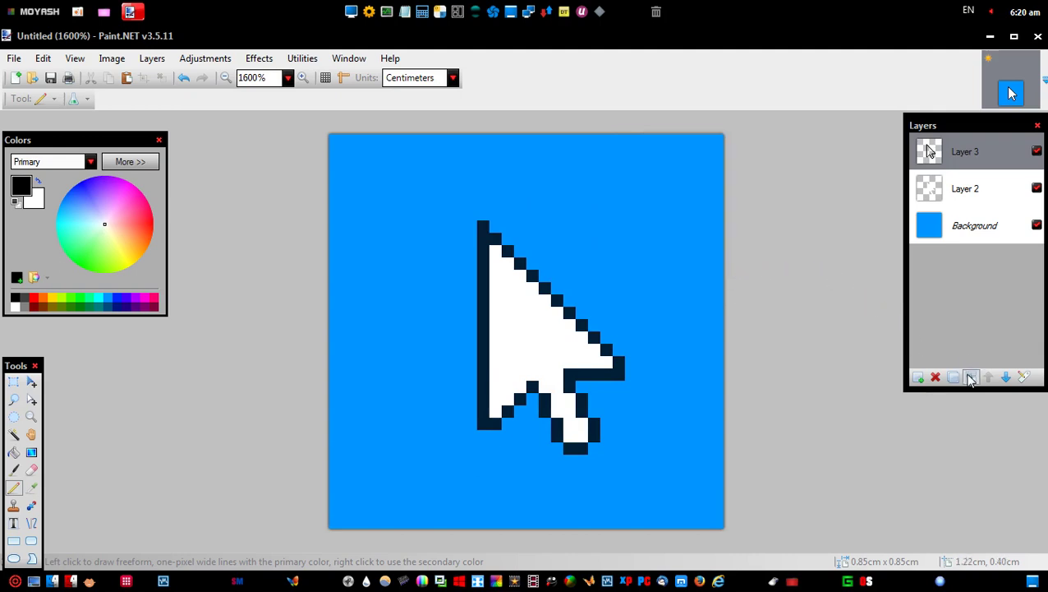
Step: Merge the outline layer down into the white arrow layer and delete the blue background layer
{"action": "left_click", "coordinate": [970, 377]}
{"action": "left_click", "coordinate": [961, 188]}
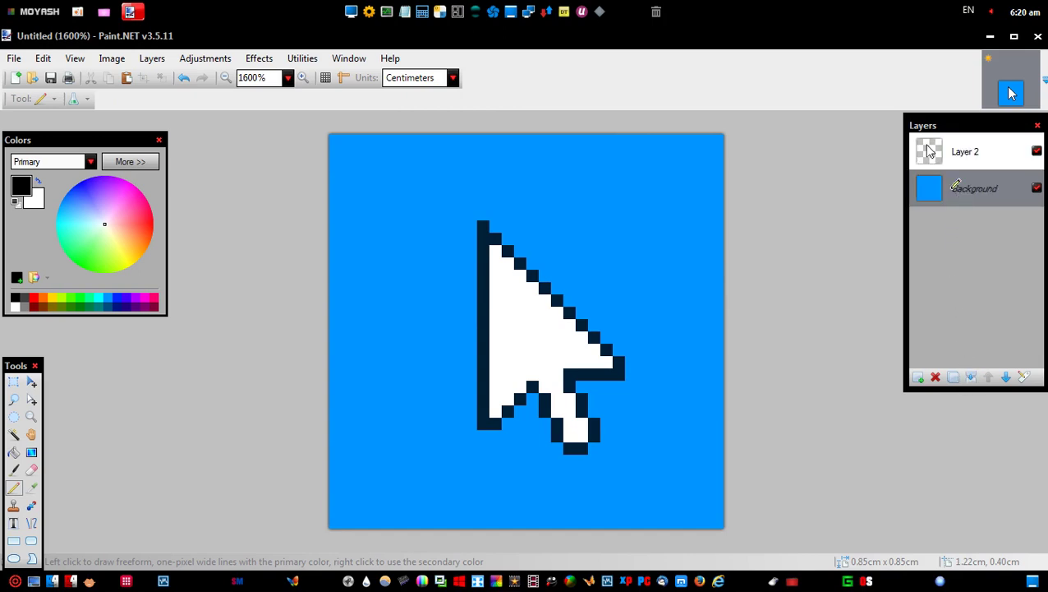
{"action": "left_click", "coordinate": [936, 376]}
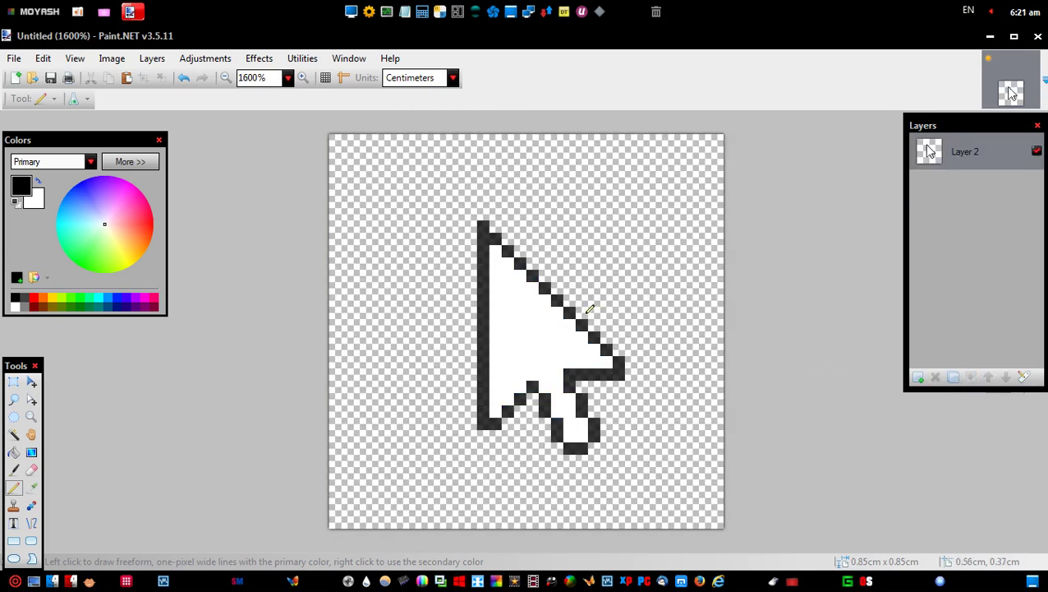
Step: Save the pointer image as W 1 in PNG format with auto-detected bit depth in the Cursor folder, and close the image editor
{"action": "left_click", "coordinate": [14, 58]}
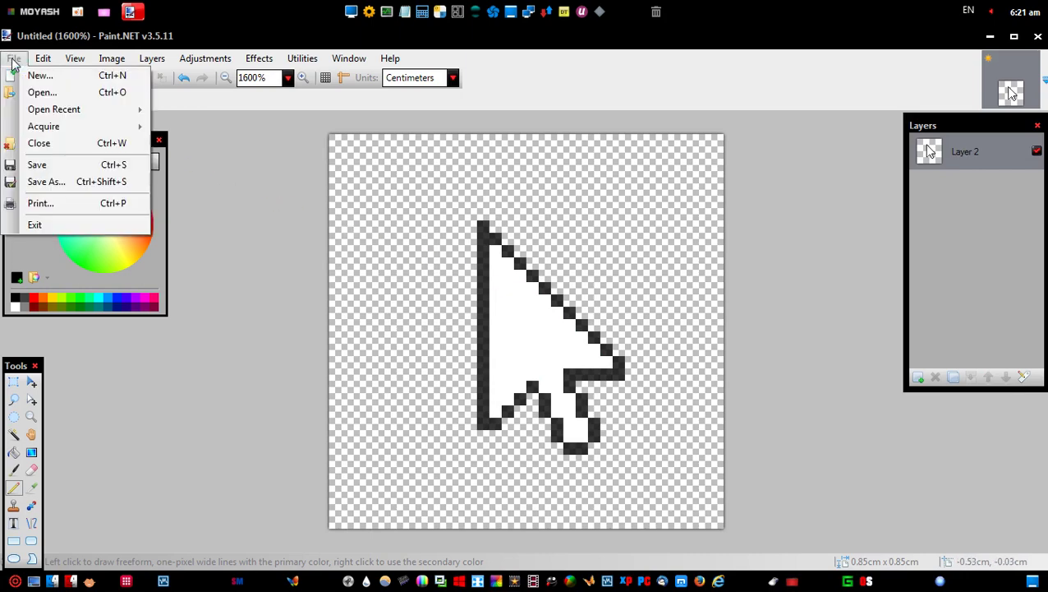
{"action": "left_click", "coordinate": [67, 164]}
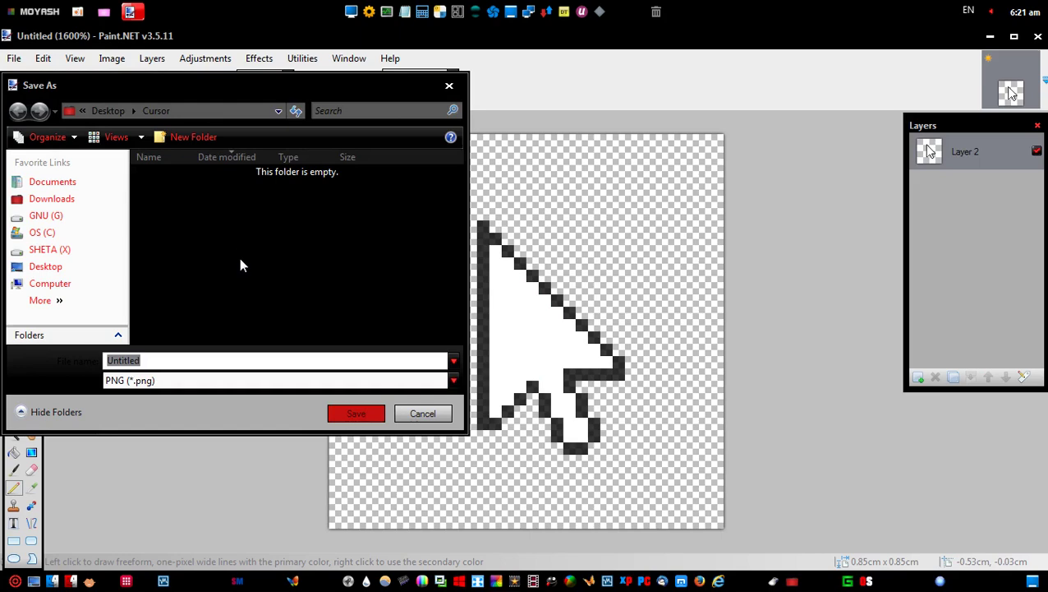
{"action": "type", "text": "W 1"}
{"action": "left_click", "coordinate": [347, 409]}
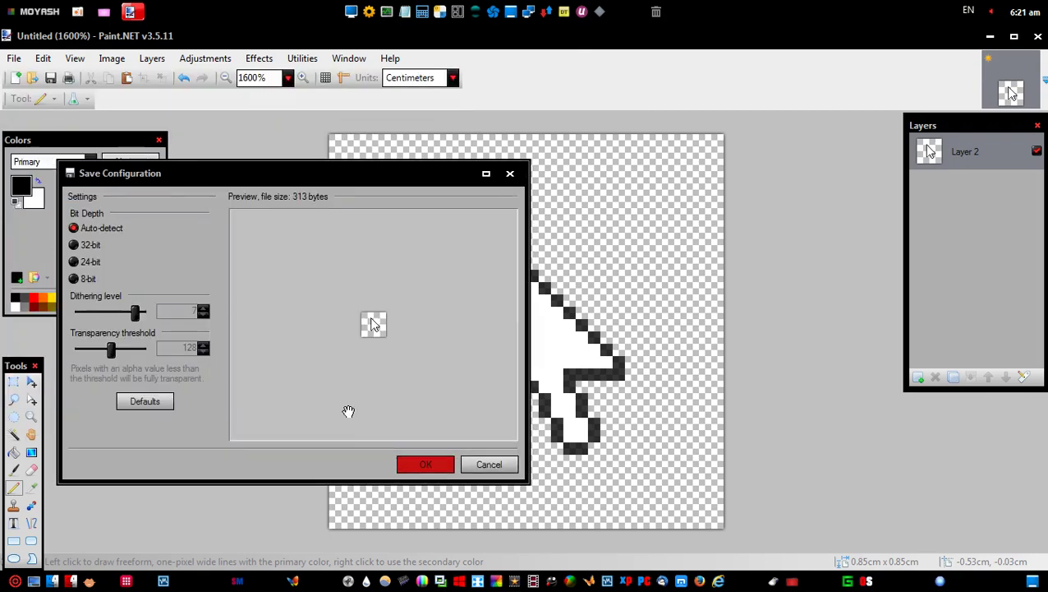
{"action": "left_click", "coordinate": [422, 463]}
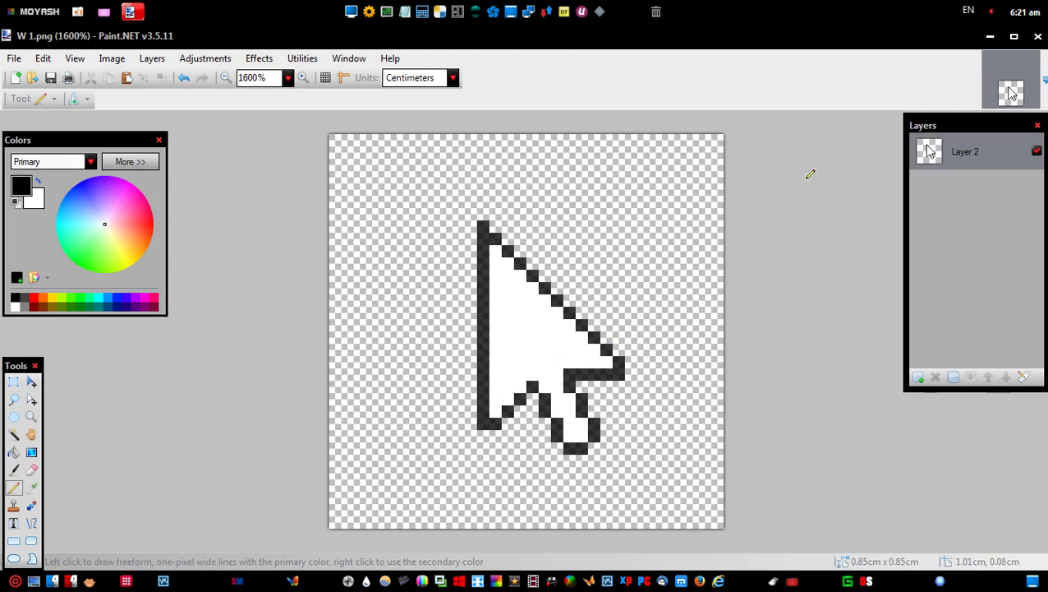
{"action": "left_click", "coordinate": [1038, 38]}
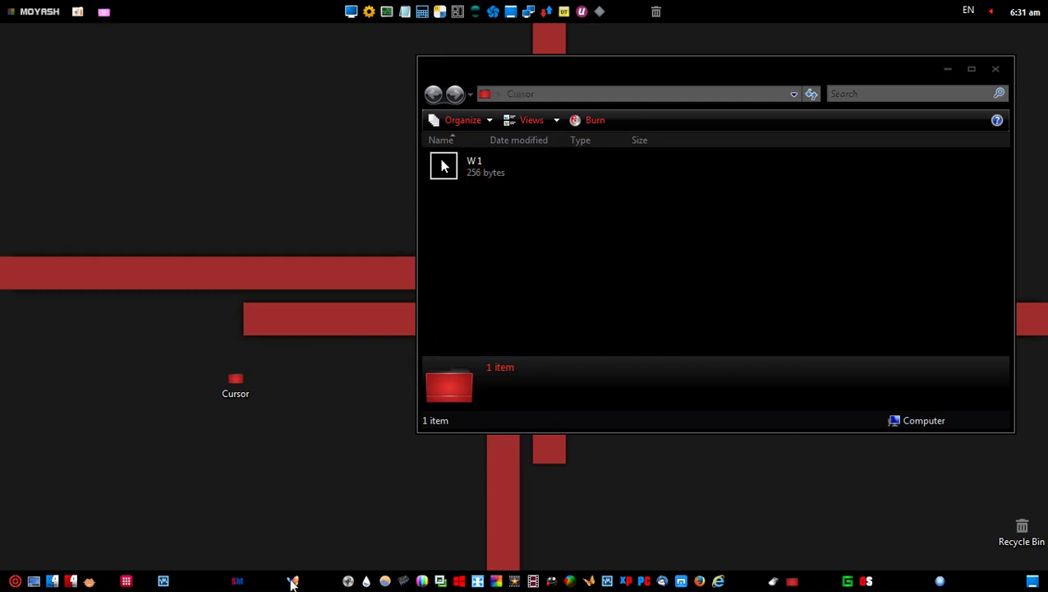
Step: Open Inkscape in a maximized window and fit the whole blank page in view
{"action": "left_click", "coordinate": [293, 581]}
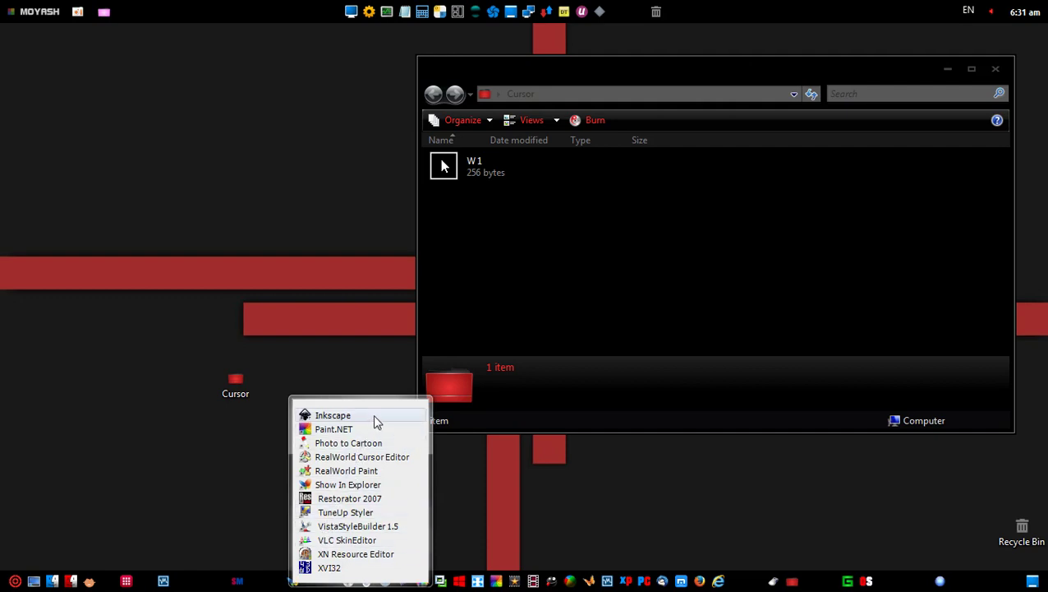
{"action": "left_click", "coordinate": [372, 415]}
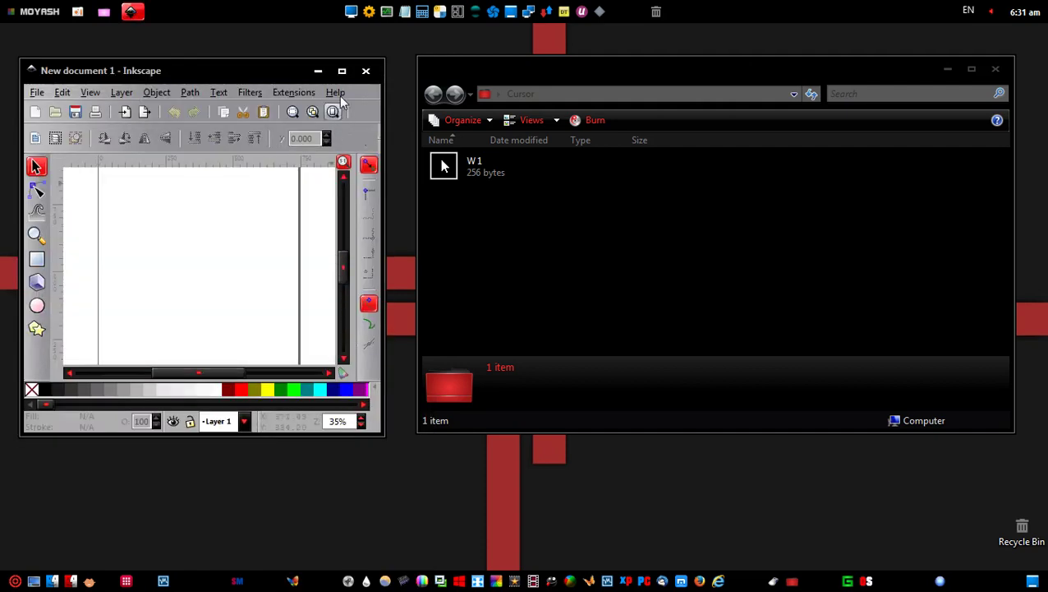
{"action": "left_click", "coordinate": [342, 70]}
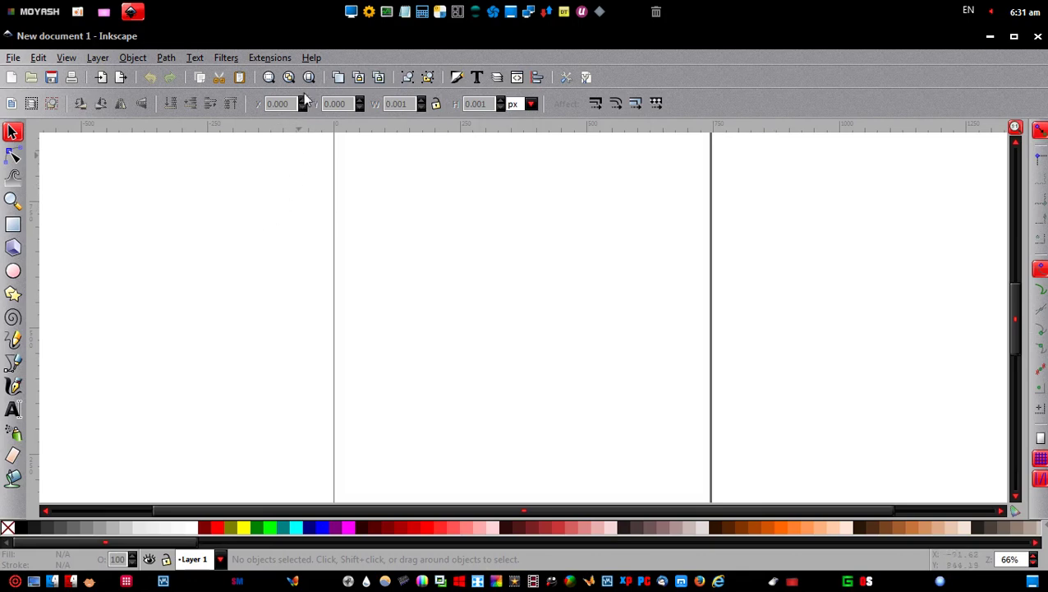
{"action": "left_click", "coordinate": [310, 78]}
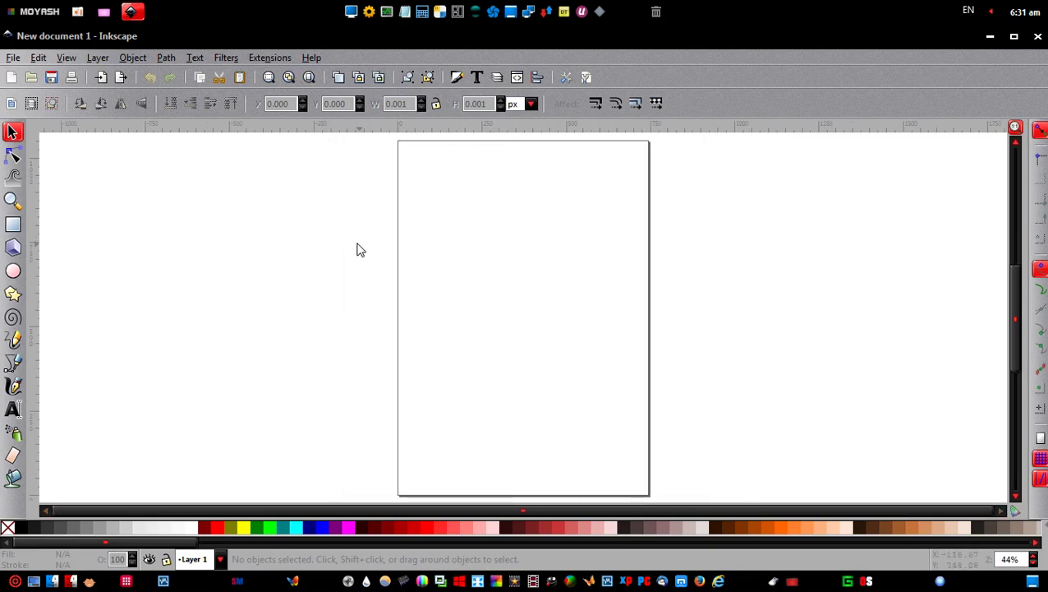
Step: Set a custom page size of 800 × 800 px for the document and fit the page in view
{"action": "left_click", "coordinate": [586, 77]}
{"action": "left_click_drag", "start_coordinate": [858, 349], "coordinate": [838, 371]}
{"action": "type", "text": "8008"}
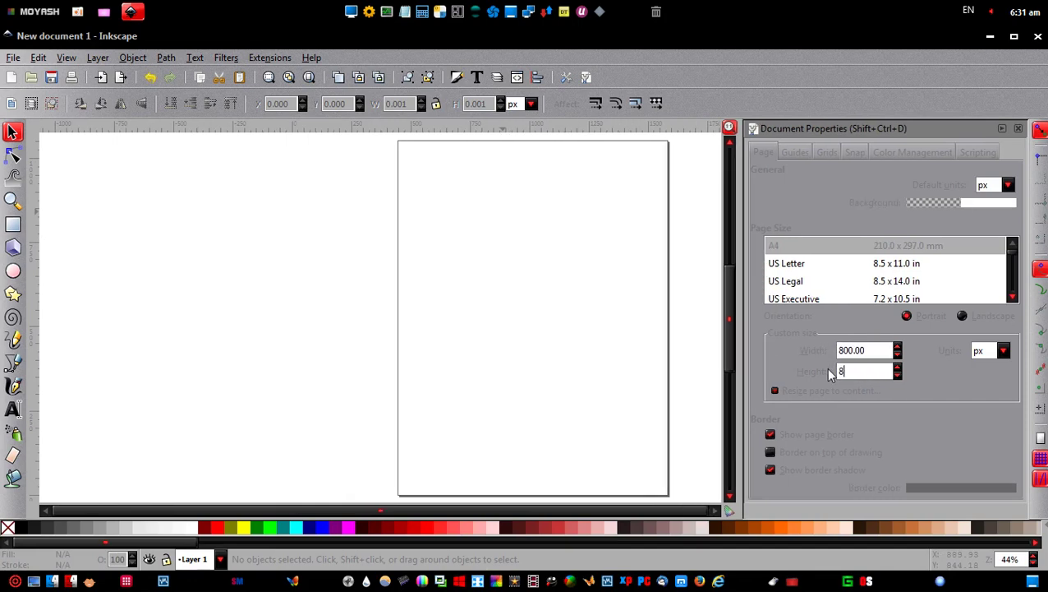
{"action": "type", "text": "00"}
{"action": "key", "text": "Return"}
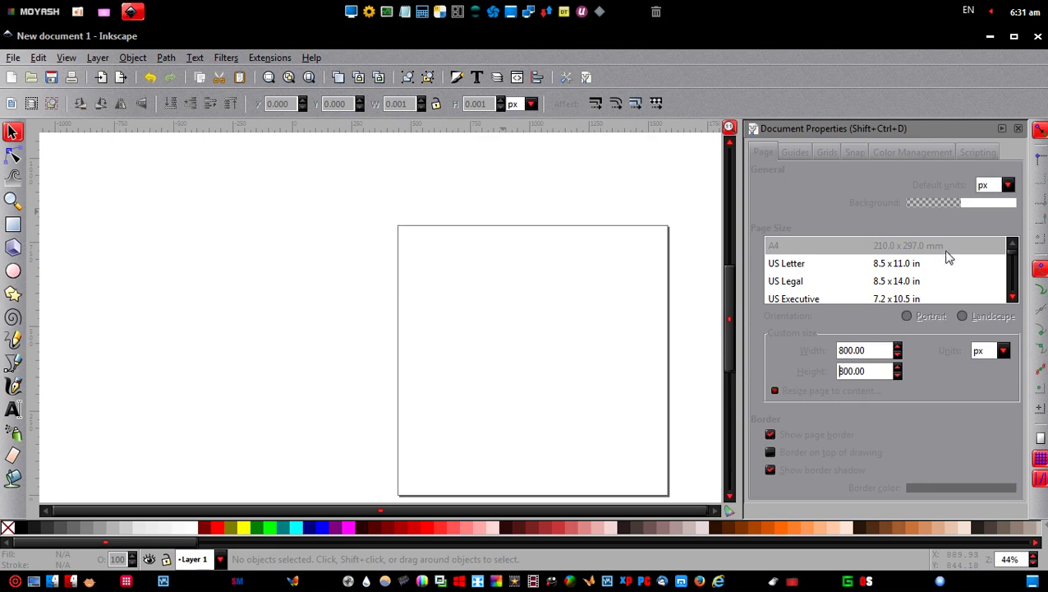
{"action": "left_click", "coordinate": [1018, 129]}
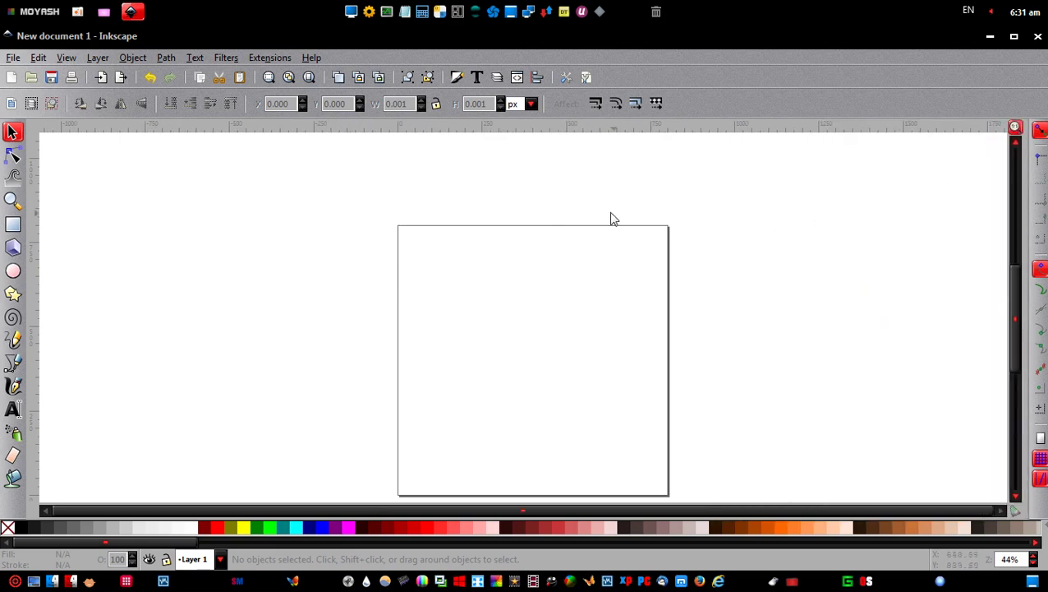
{"action": "left_click", "coordinate": [313, 78]}
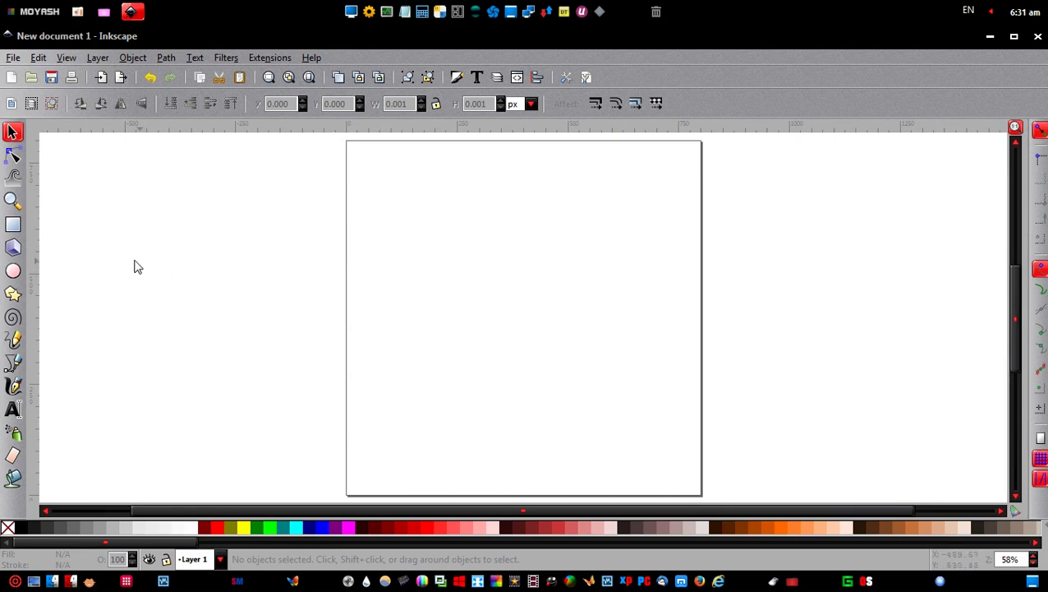
Step: Draw a red ellipse about 281 × 170 px beside the page and remove its stroke paint
{"action": "left_click", "coordinate": [13, 271]}
{"action": "mouse_move", "coordinate": [112, 280]}
{"action": "left_mouse_down"}
{"action": "mouse_move", "coordinate": [180, 302]}
{"action": "mouse_move", "coordinate": [227, 335]}
{"action": "mouse_move", "coordinate": [237, 356]}
{"action": "left_mouse_up"}
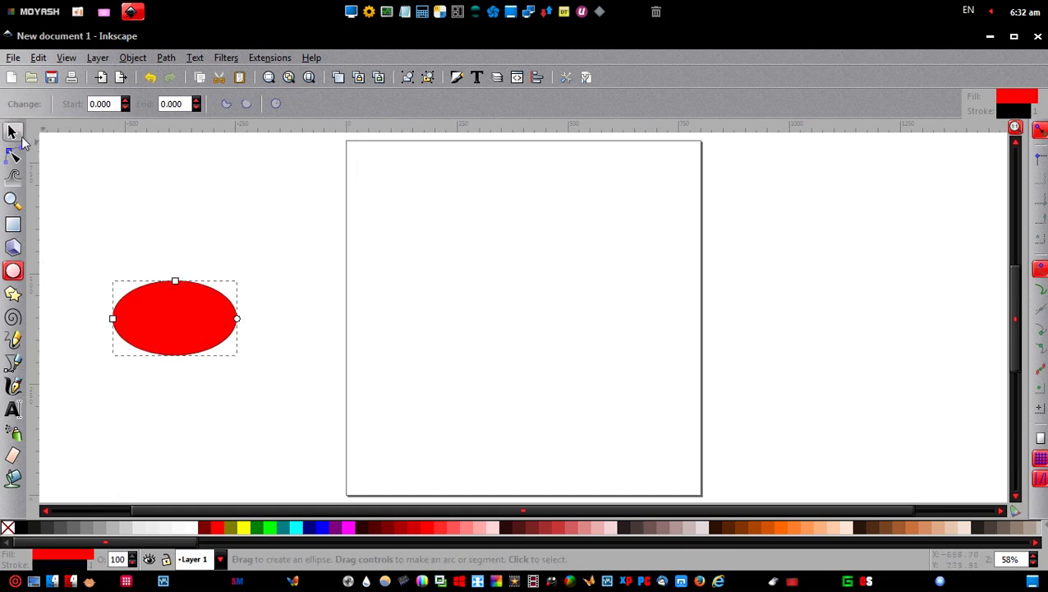
{"action": "left_click", "coordinate": [12, 131]}
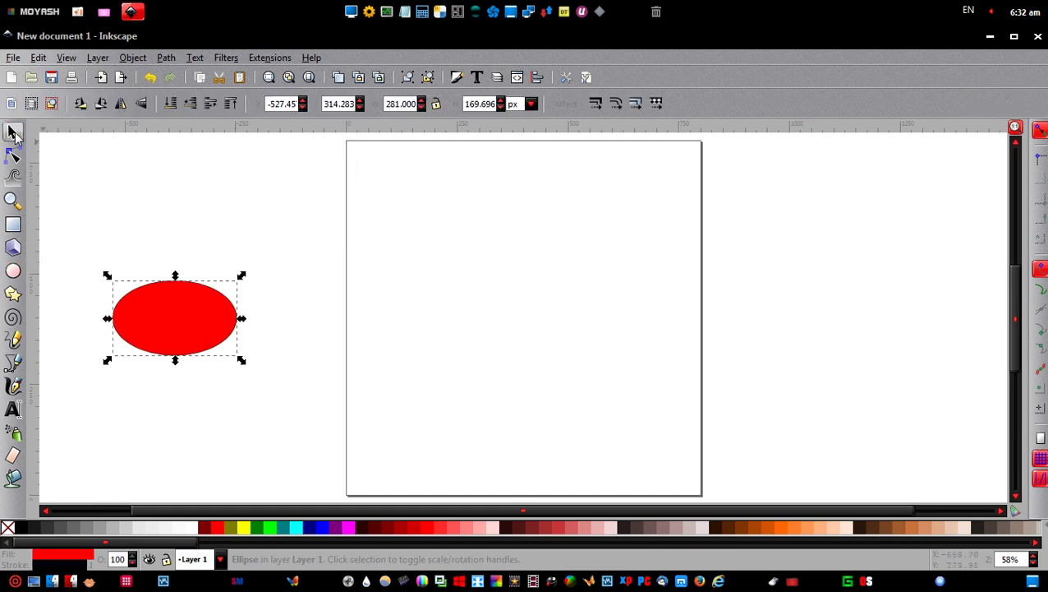
{"action": "left_click", "coordinate": [457, 78]}
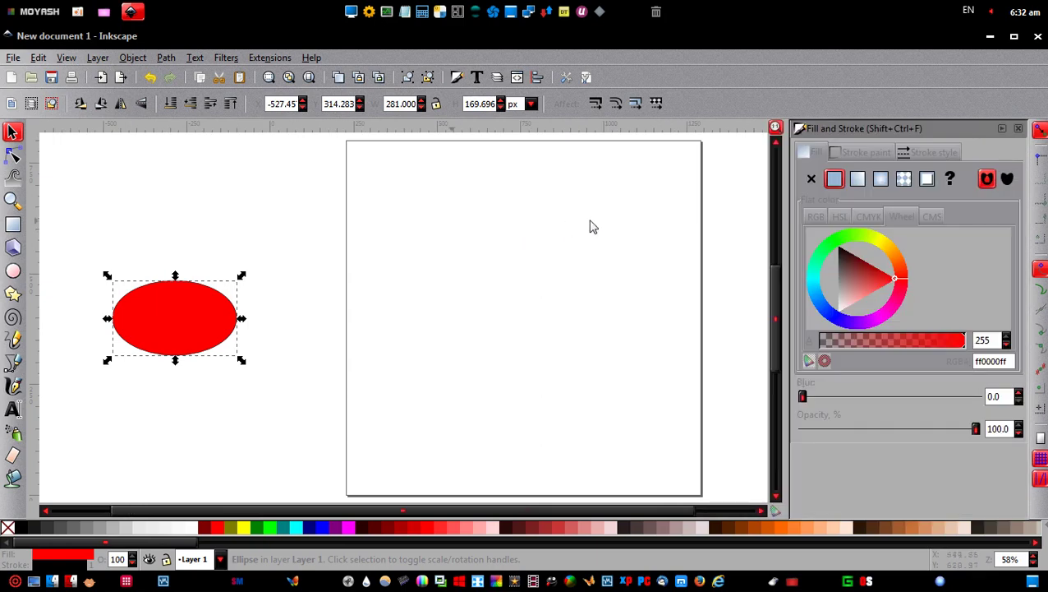
{"action": "left_click", "coordinate": [846, 150]}
{"action": "left_click", "coordinate": [812, 179]}
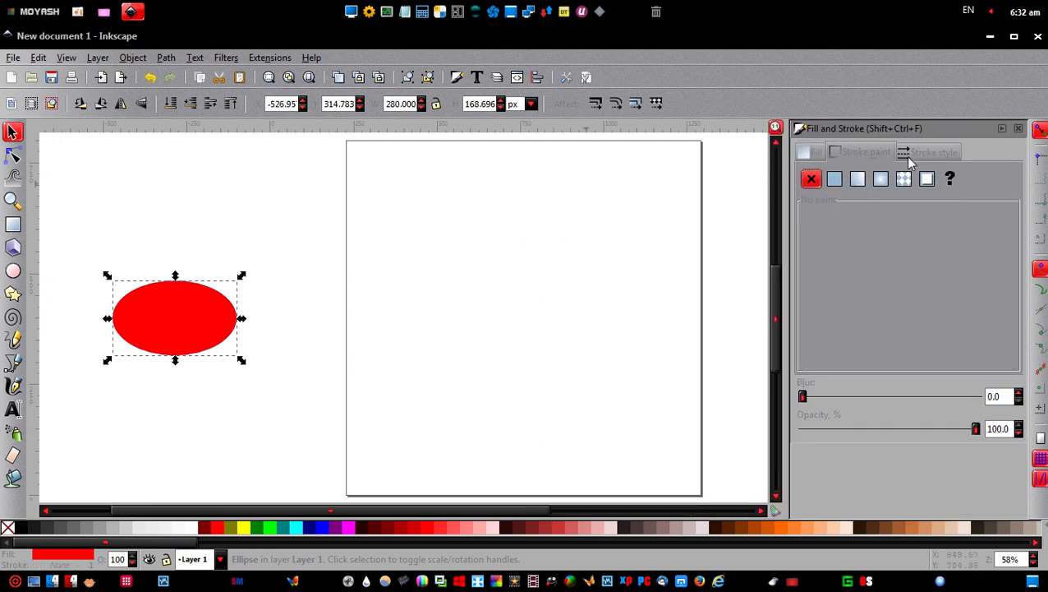
{"action": "left_click", "coordinate": [1018, 129]}
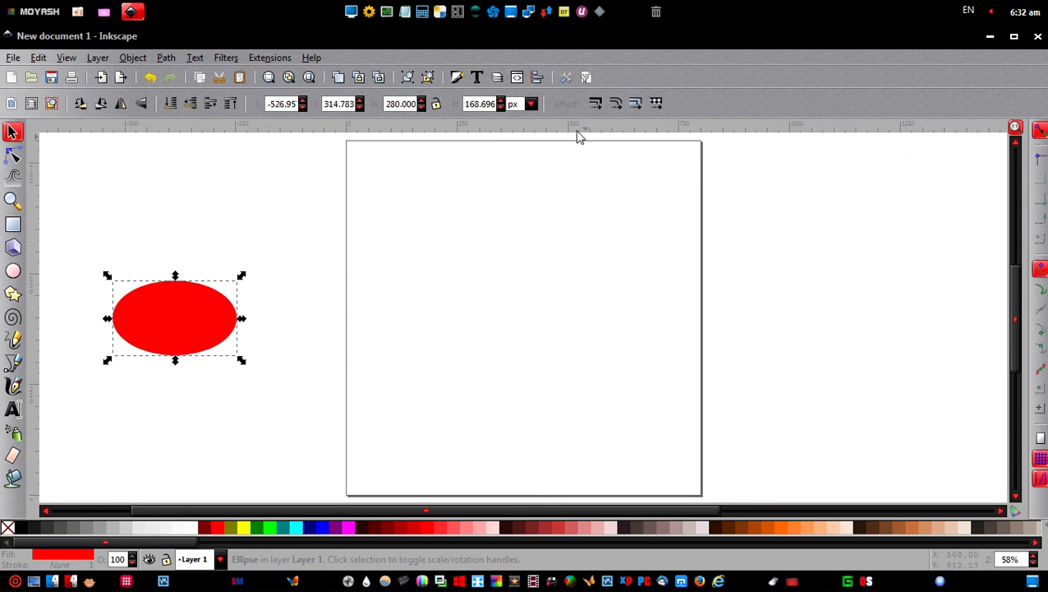
Step: Resize the red ellipse into a circle 700 px high and 700 px wide
{"action": "double_click", "coordinate": [485, 105]}
{"action": "type", "text": "700"}
{"action": "key", "text": "Return"}
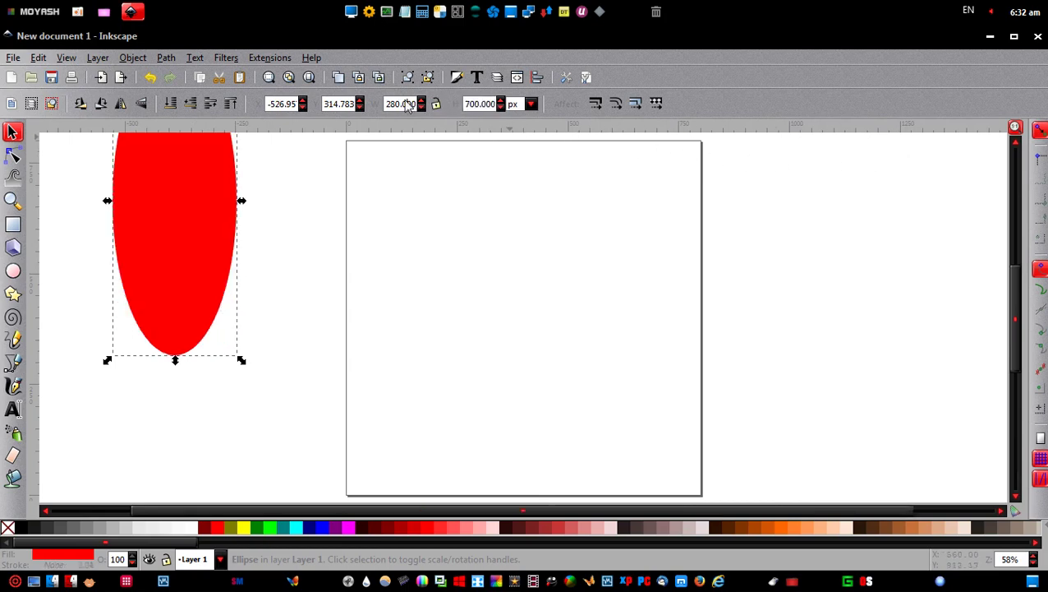
{"action": "double_click", "coordinate": [401, 105]}
{"action": "type", "text": "700"}
{"action": "key", "text": "Return"}
Step: Centre the circle horizontally and vertically relative to the page and fill it with black
{"action": "left_click_drag", "start_coordinate": [386, 148], "coordinate": [333, 253]}
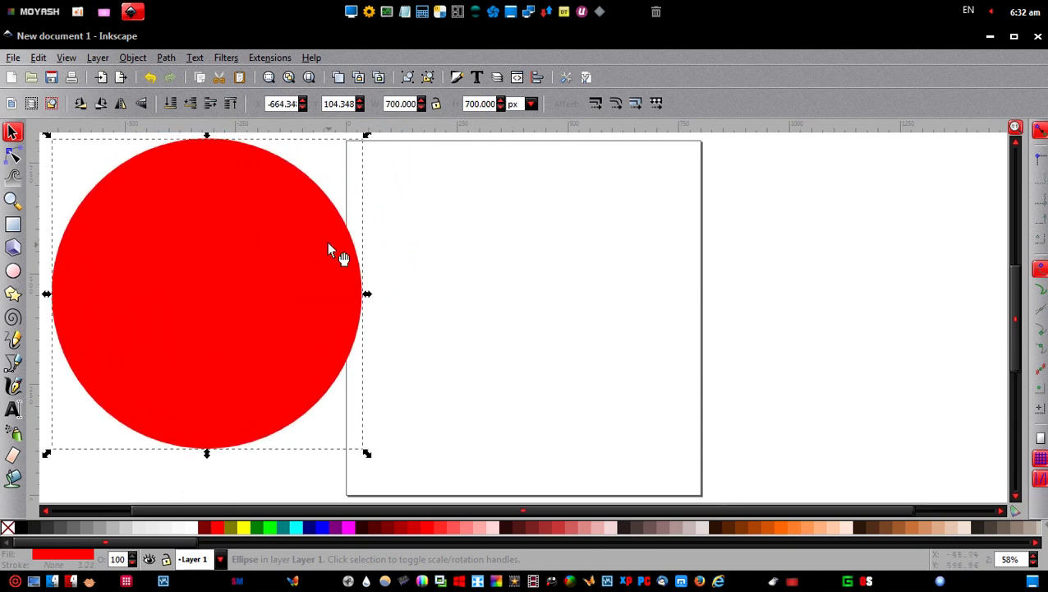
{"action": "left_click", "coordinate": [537, 77]}
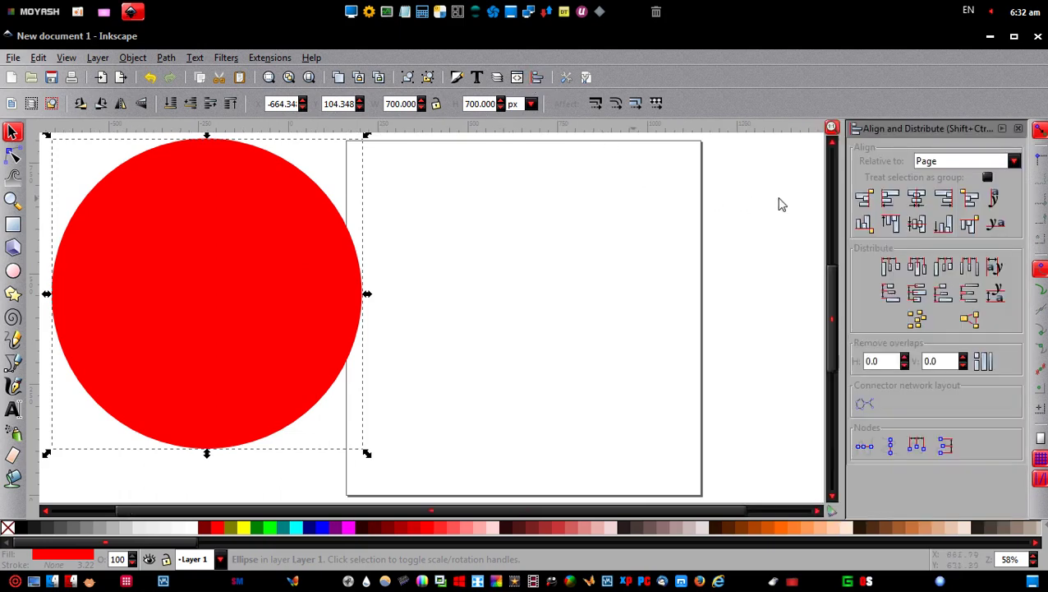
{"action": "left_click", "coordinate": [917, 198]}
{"action": "left_click", "coordinate": [917, 223]}
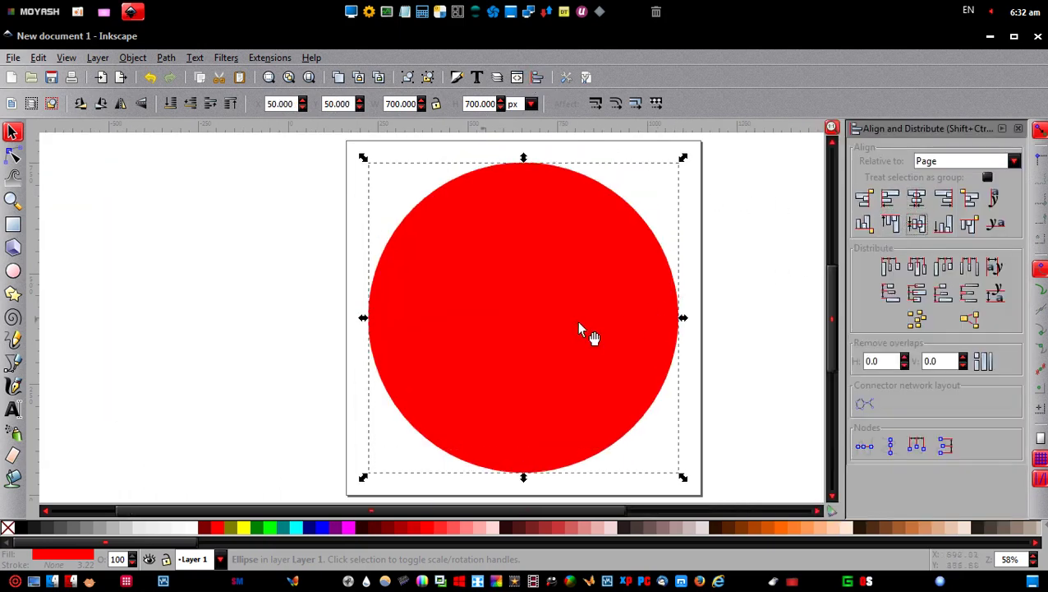
{"action": "left_click", "coordinate": [24, 528]}
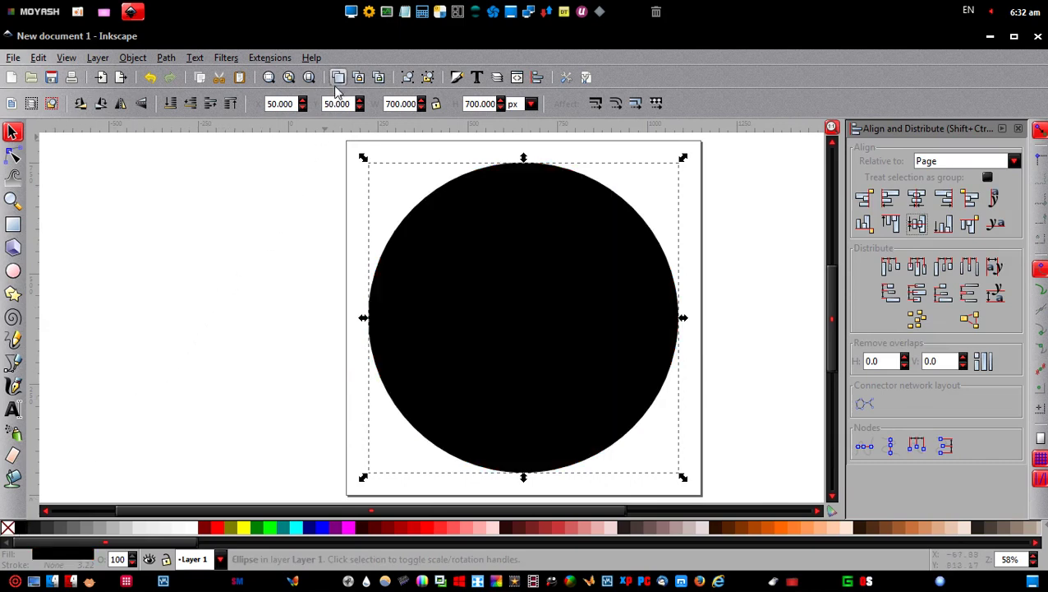
Step: Duplicate the black circle, move the copy off to its left and fill the copy with medium blue
{"action": "key", "text": "ctrl+d"}
{"action": "left_click_drag", "start_coordinate": [588, 257], "coordinate": [288, 257]}
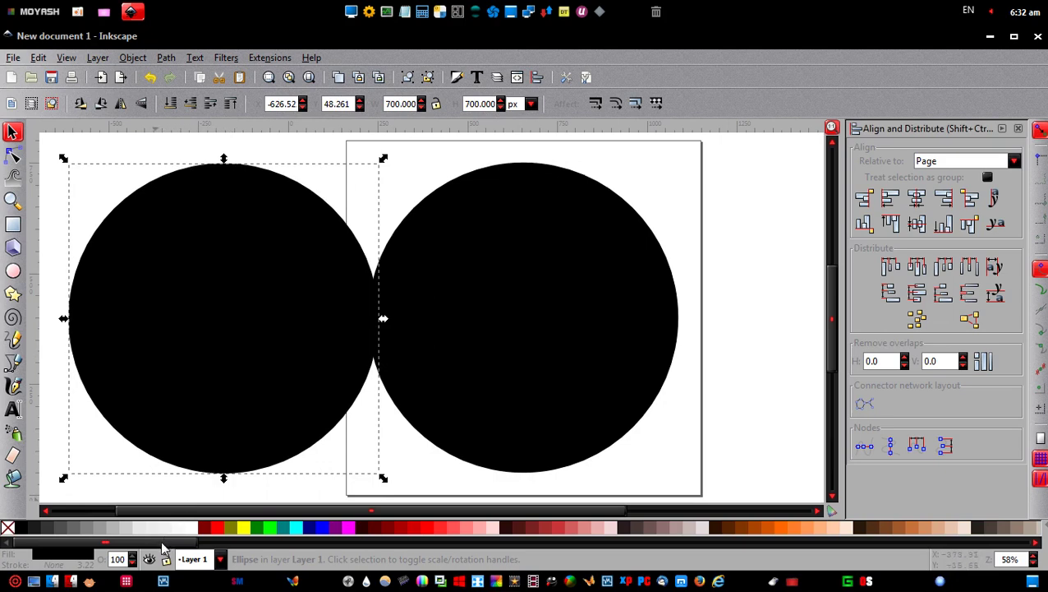
{"action": "left_click_drag", "start_coordinate": [163, 548], "coordinate": [706, 567]}
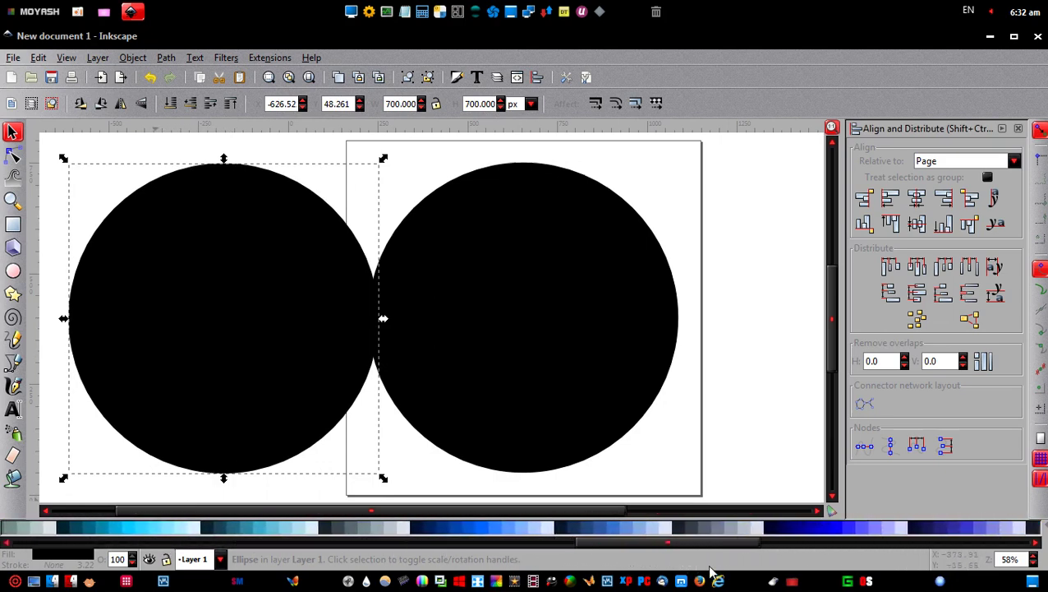
{"action": "left_click", "coordinate": [609, 530]}
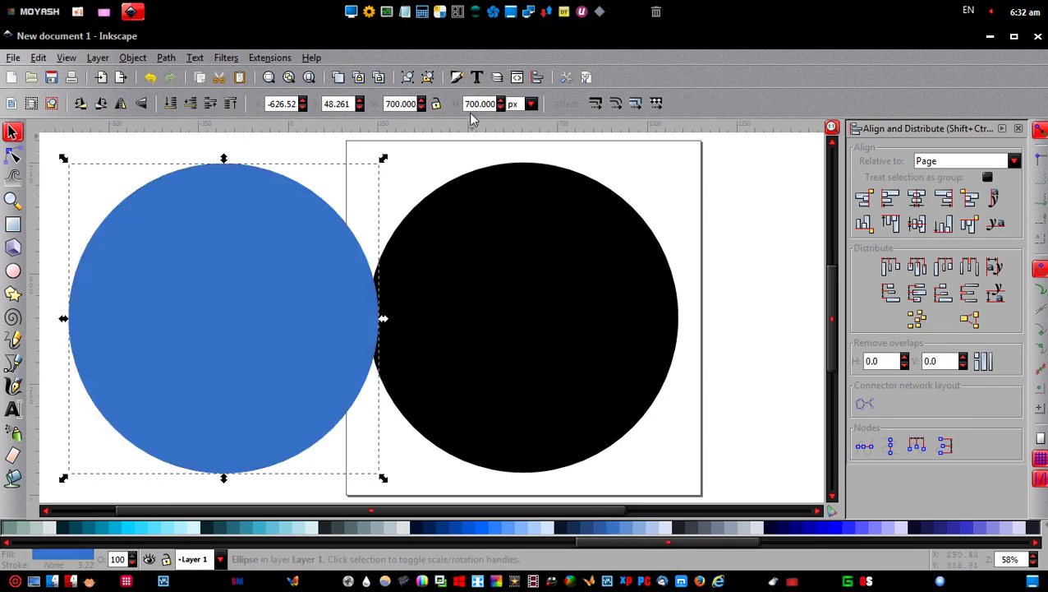
Step: Resize the blue circle to 550 × 550 px and centre it horizontally and vertically on the page
{"action": "triple_click", "coordinate": [474, 103]}
{"action": "type", "text": "550"}
{"action": "key", "text": "Return"}
{"action": "triple_click", "coordinate": [399, 103]}
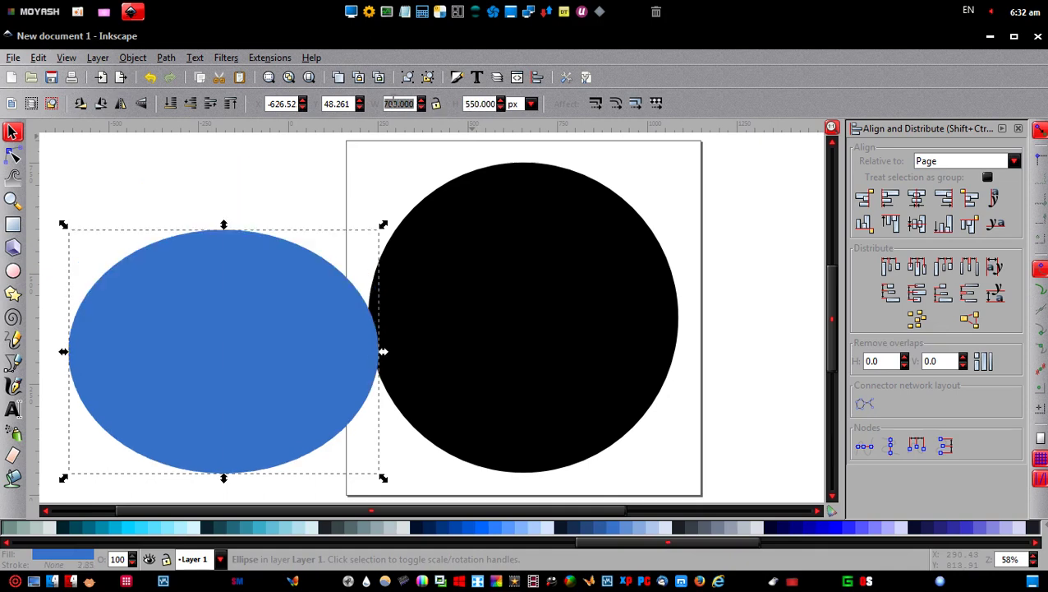
{"action": "type", "text": "550"}
{"action": "key", "text": "Return"}
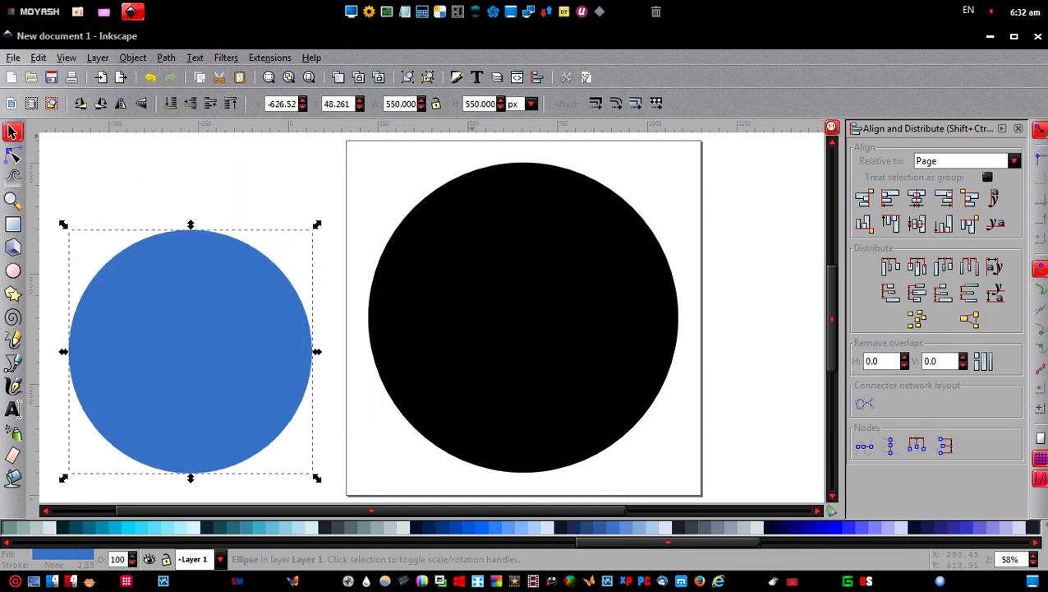
{"action": "left_click", "coordinate": [917, 198]}
{"action": "left_click", "coordinate": [917, 223]}
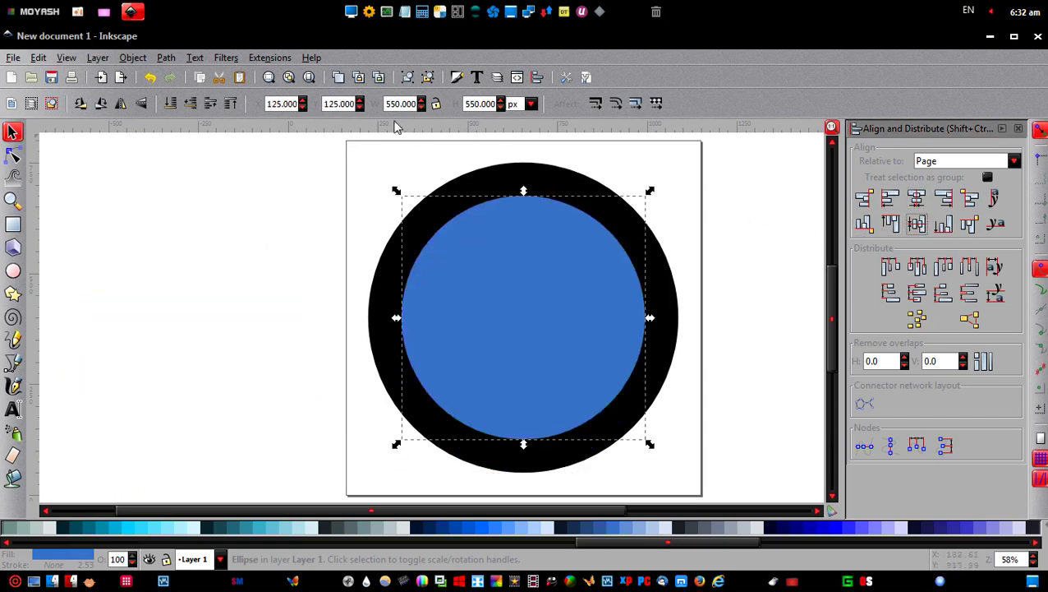
Step: Duplicate the blue circle, move the copy off to the left of the page and fill the copy with red
{"action": "left_click_drag", "start_coordinate": [538, 255], "coordinate": [250, 267]}
{"action": "left_click_drag", "start_coordinate": [568, 545], "coordinate": [61, 555]}
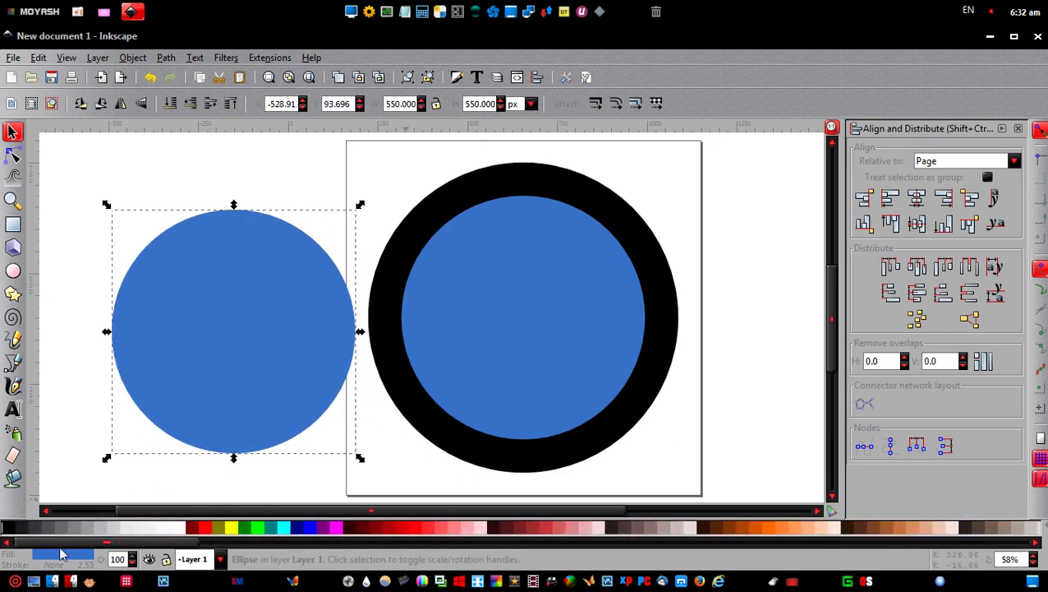
{"action": "left_click", "coordinate": [204, 527]}
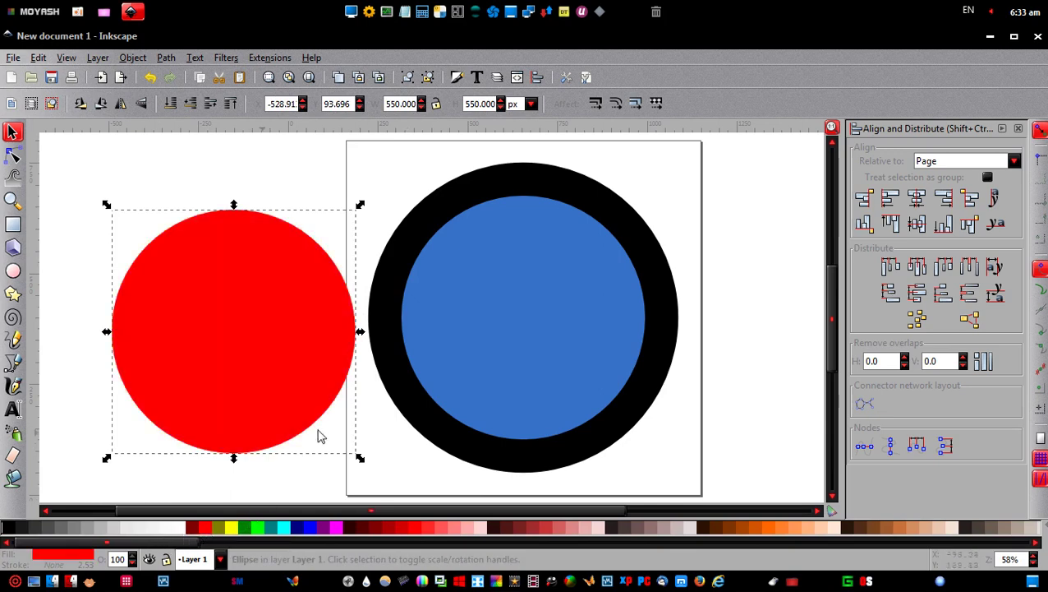
Step: Resize the red circle to 250 × 250 px and centre it horizontally and vertically on the page
{"action": "left_click_drag", "start_coordinate": [494, 103], "coordinate": [483, 104]}
{"action": "type", "text": "250"}
{"action": "left_click_drag", "start_coordinate": [403, 104], "coordinate": [392, 104]}
{"action": "type", "text": "2"}
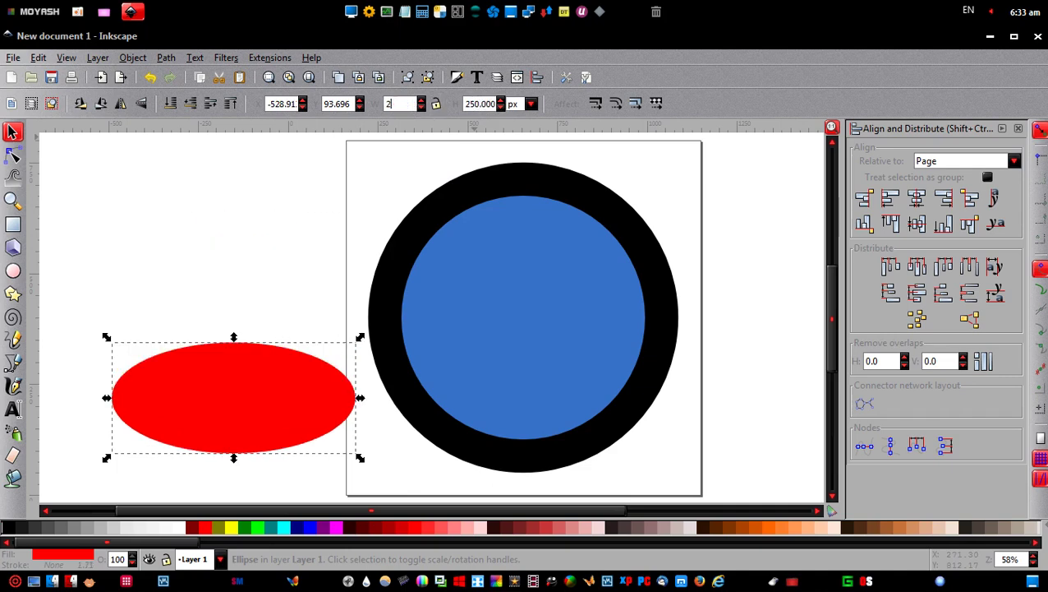
{"action": "type", "text": "50"}
{"action": "key", "text": "Return"}
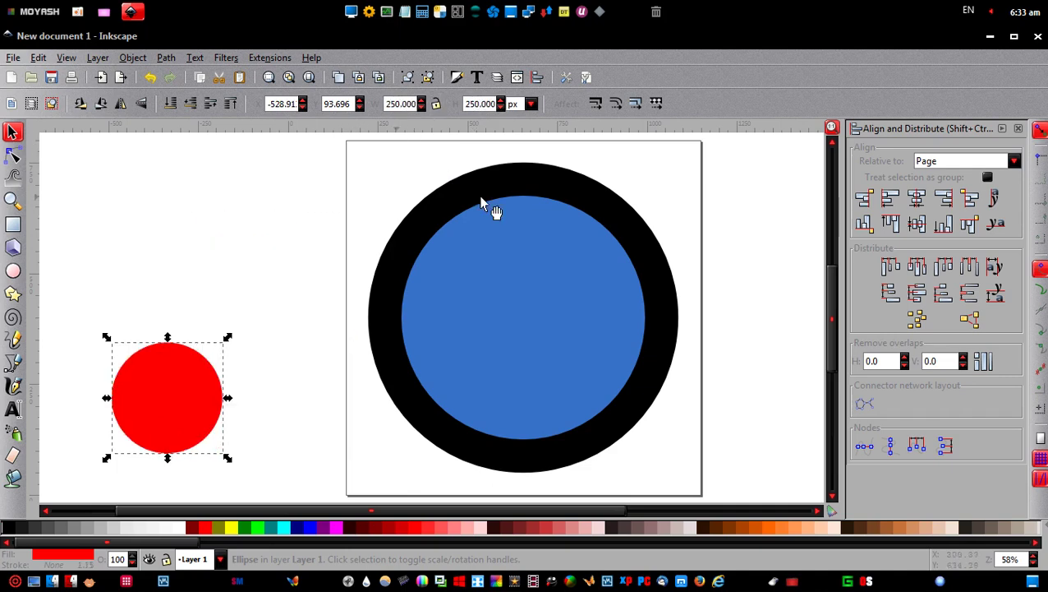
{"action": "left_click", "coordinate": [916, 198]}
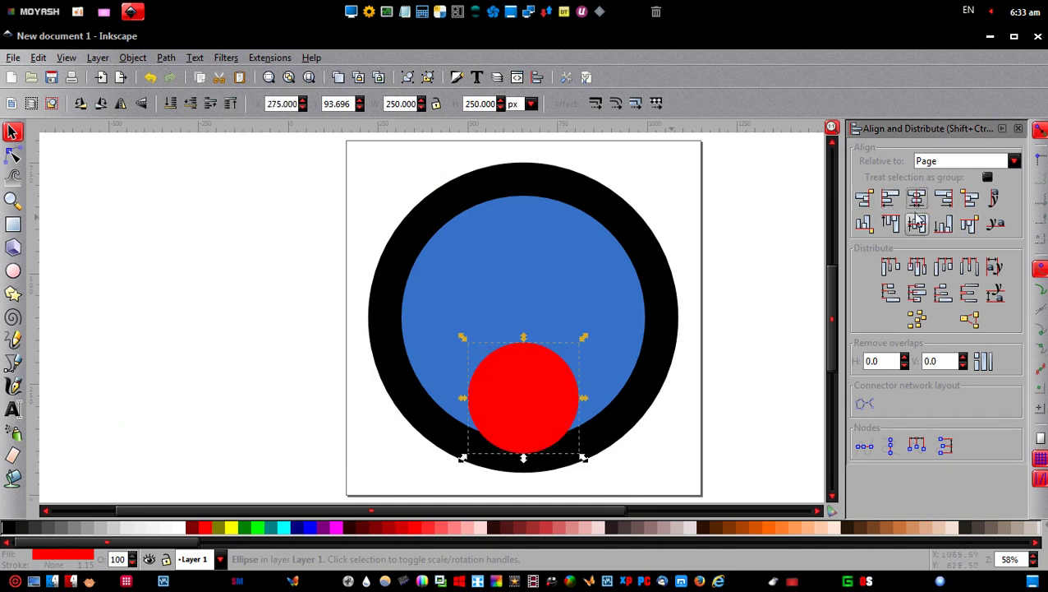
{"action": "left_click", "coordinate": [917, 224]}
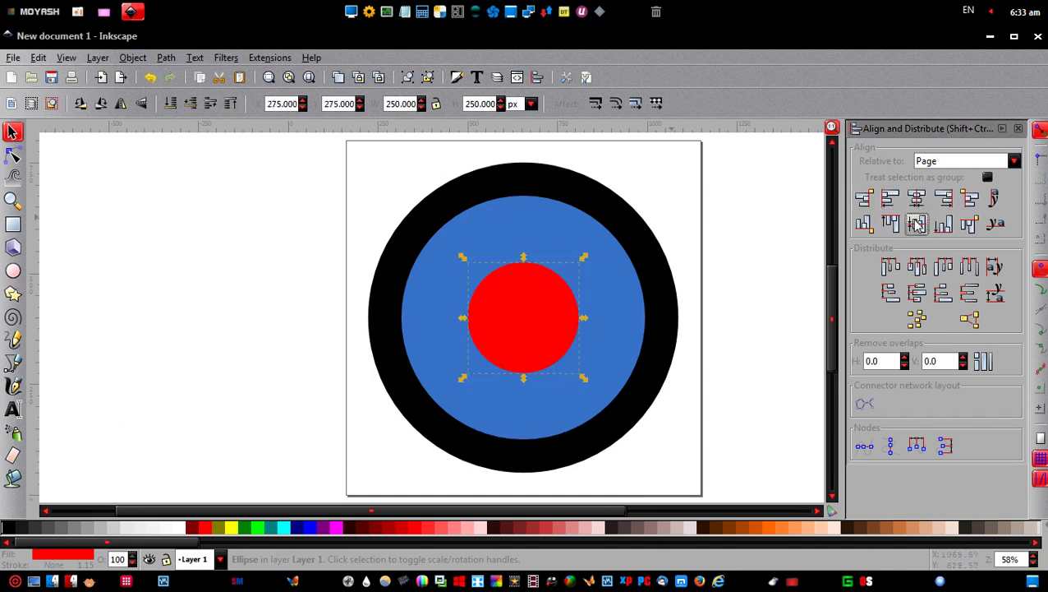
Step: Subtract the red circle from the blue circle with Difference and centre the resulting blue ring on the page
{"action": "left_click", "coordinate": [563, 216], "text": "shift"}
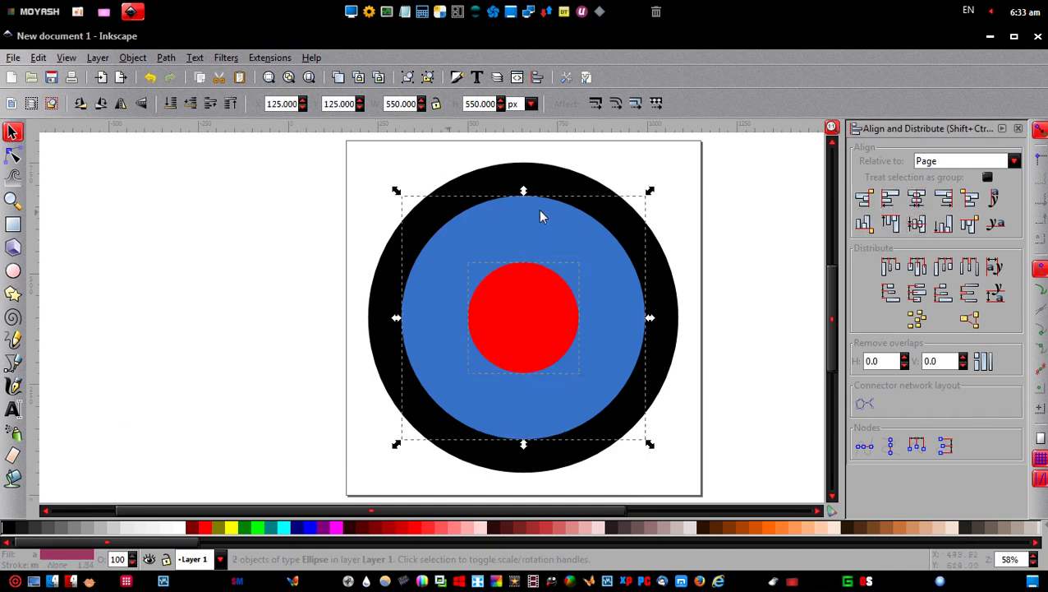
{"action": "left_click", "coordinate": [165, 62]}
{"action": "left_click", "coordinate": [197, 158]}
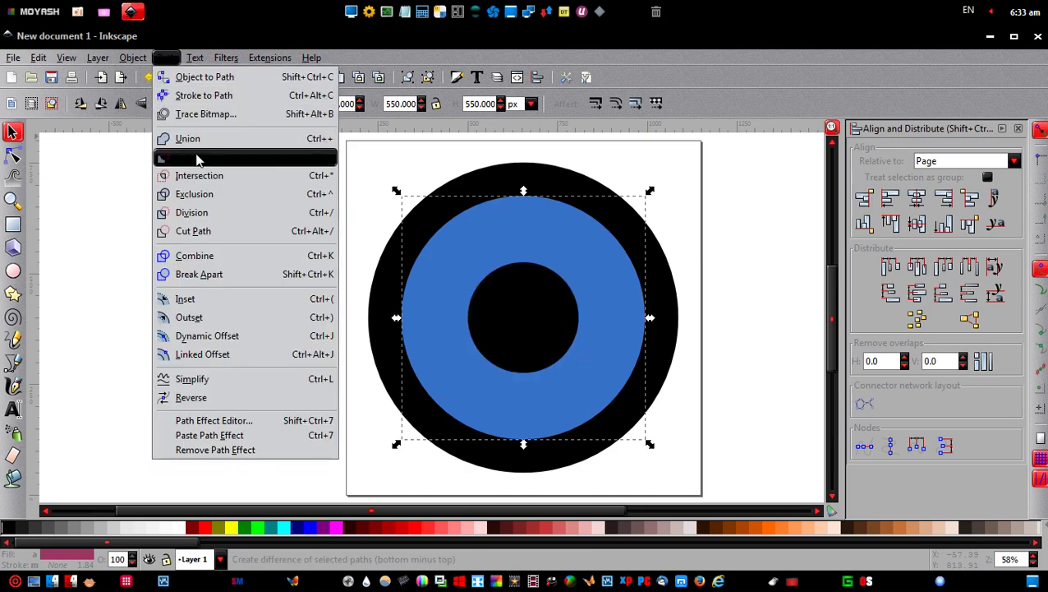
{"action": "left_click_drag", "start_coordinate": [454, 259], "coordinate": [351, 275]}
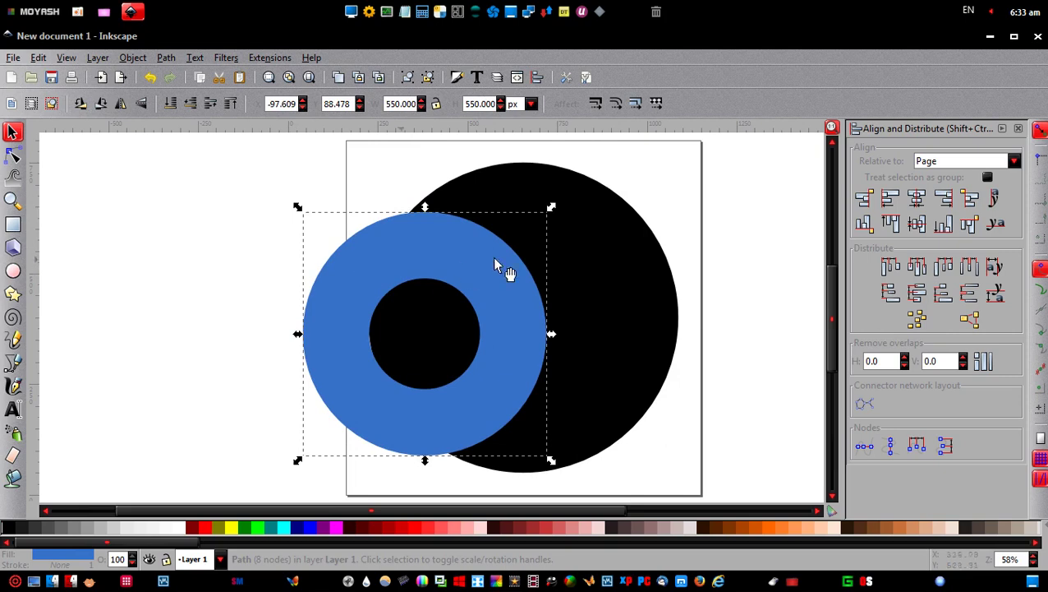
{"action": "left_click", "coordinate": [916, 198]}
{"action": "left_click", "coordinate": [918, 225]}
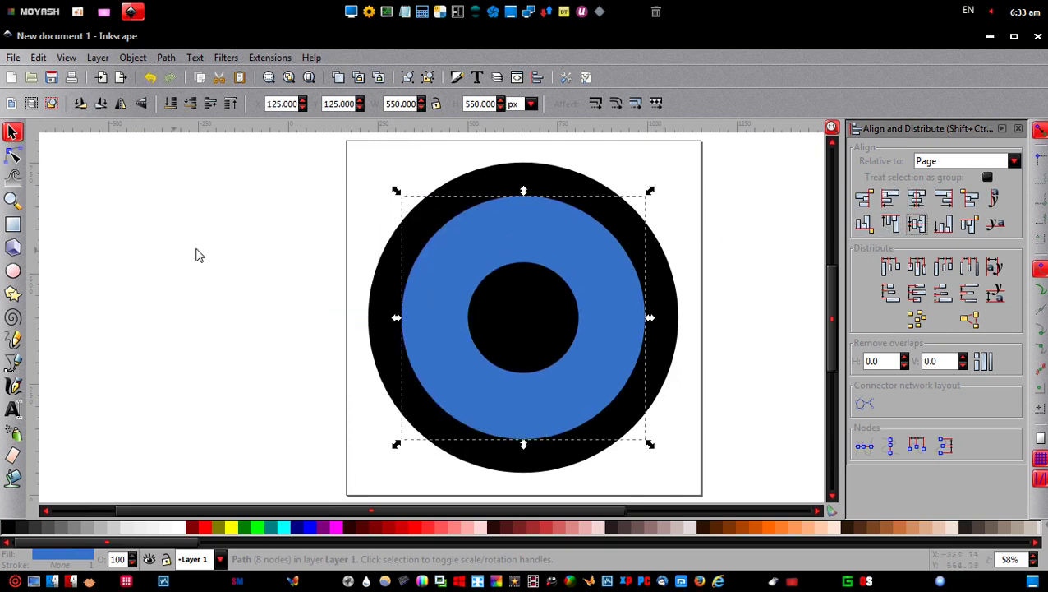
Step: Draw a red rectangle about 144 × 186 px beside the page and keep it selected for resizing
{"action": "left_click", "coordinate": [12, 224]}
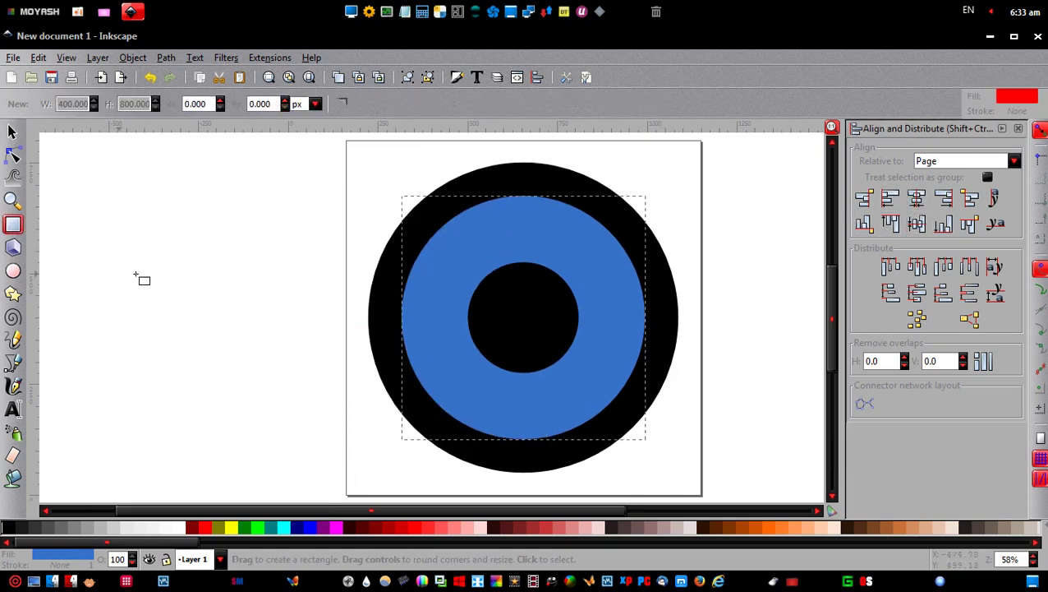
{"action": "left_click_drag", "start_coordinate": [135, 274], "coordinate": [200, 356]}
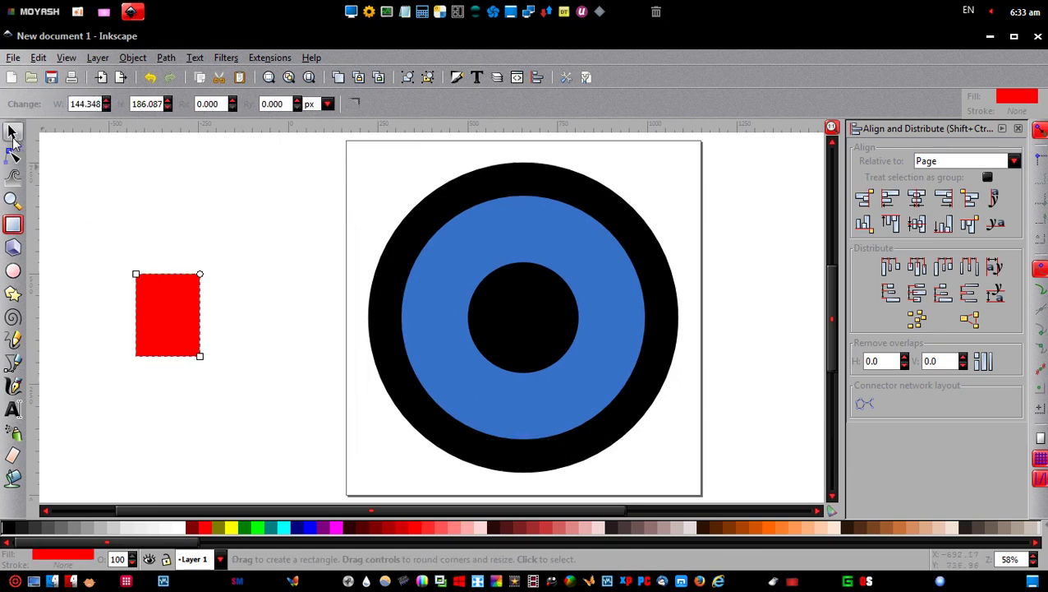
{"action": "left_click", "coordinate": [12, 131]}
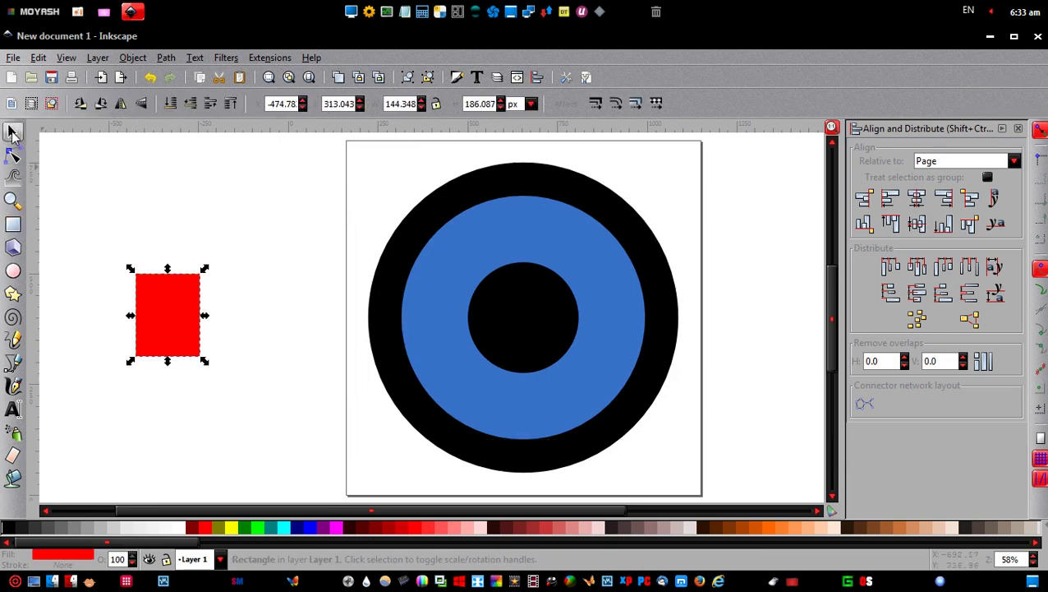
Step: Resize the red rectangle to 400 px wide and 800 px high
{"action": "double_click", "coordinate": [485, 104]}
{"action": "type", "text": "800"}
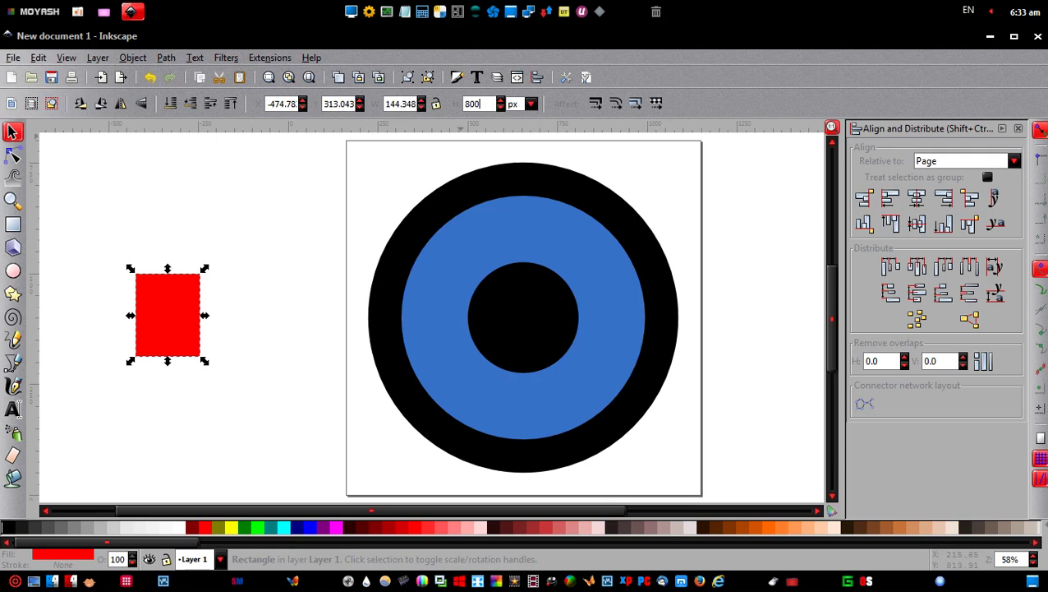
{"action": "key", "text": "Return"}
{"action": "double_click", "coordinate": [401, 103]}
{"action": "type", "text": "4"}
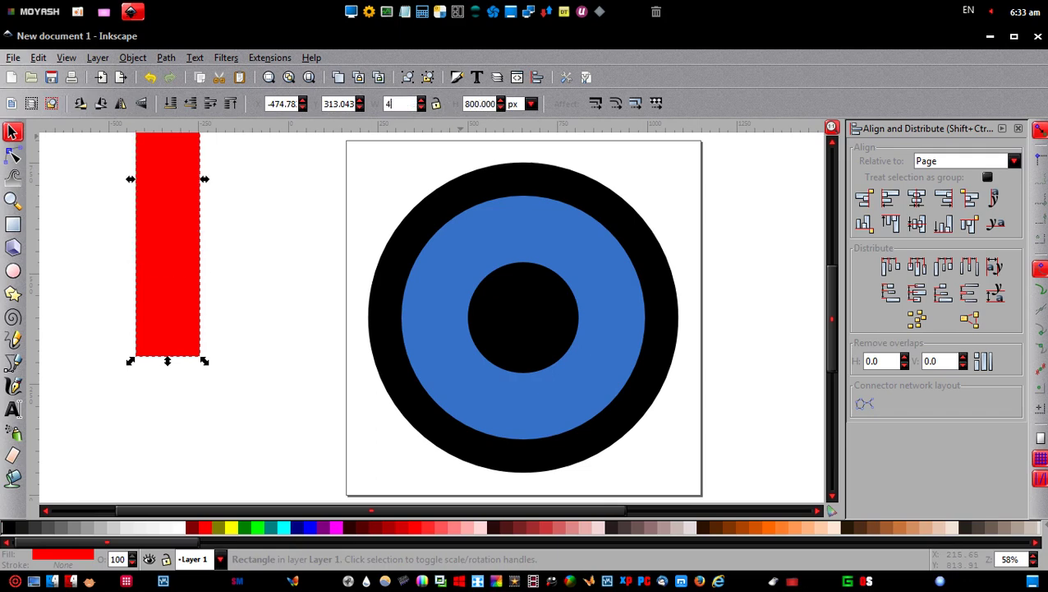
{"action": "type", "text": "00"}
{"action": "key", "text": "Return"}
Step: Position the red rectangle at X 0 and Y 0 so it covers one half of the page
{"action": "double_click", "coordinate": [338, 103]}
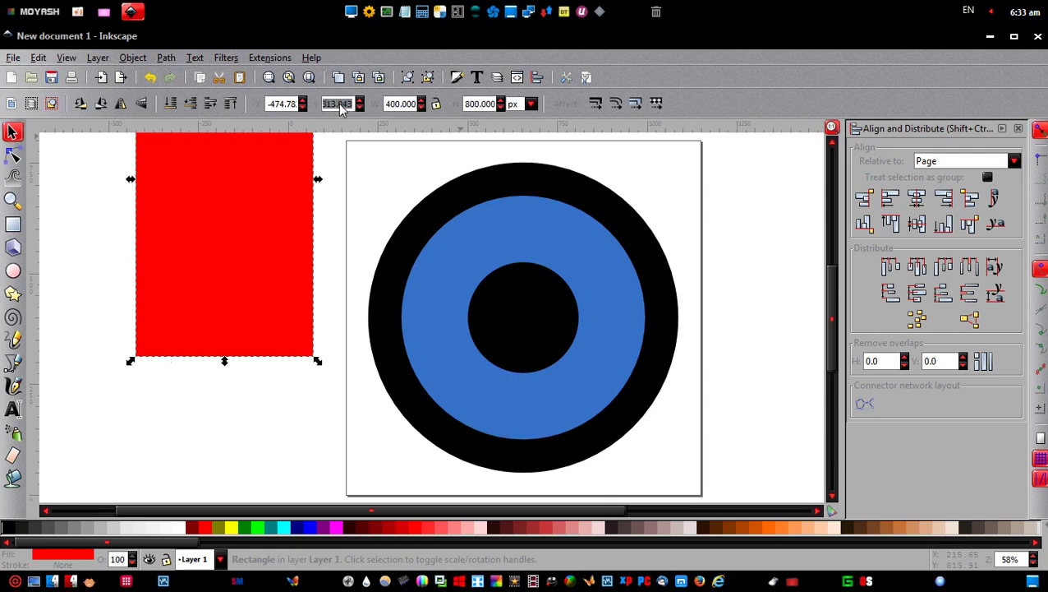
{"action": "type", "text": "0"}
{"action": "key", "text": "Return"}
{"action": "double_click", "coordinate": [283, 104]}
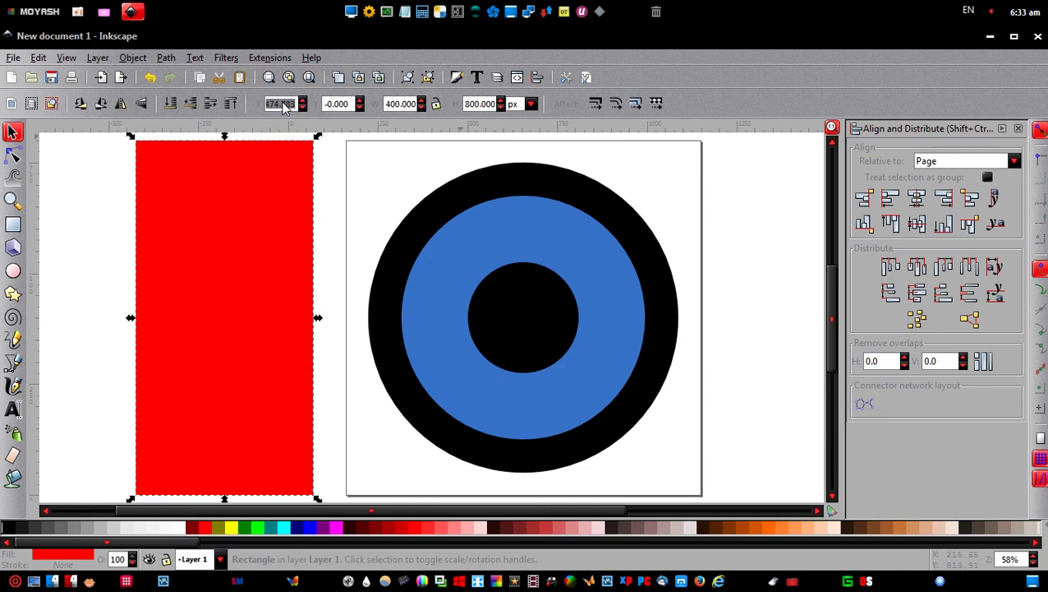
{"action": "type", "text": "0"}
{"action": "key", "text": "Return"}
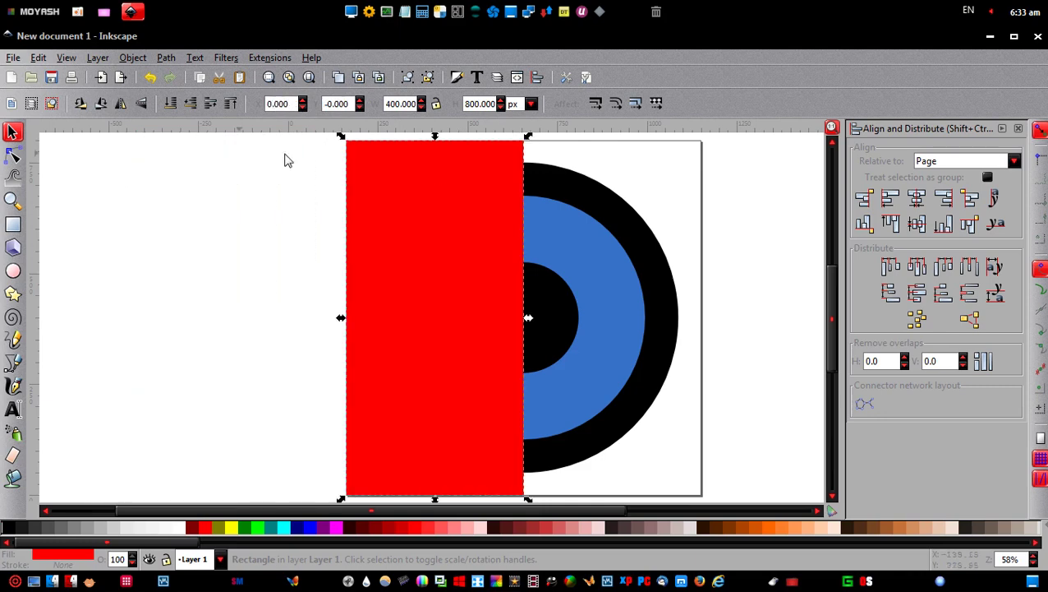
Step: Intersect a duplicate of the blue ring with the red rectangle and fill the resulting half ring with white
{"action": "left_click", "coordinate": [296, 259]}
{"action": "left_click", "coordinate": [573, 253]}
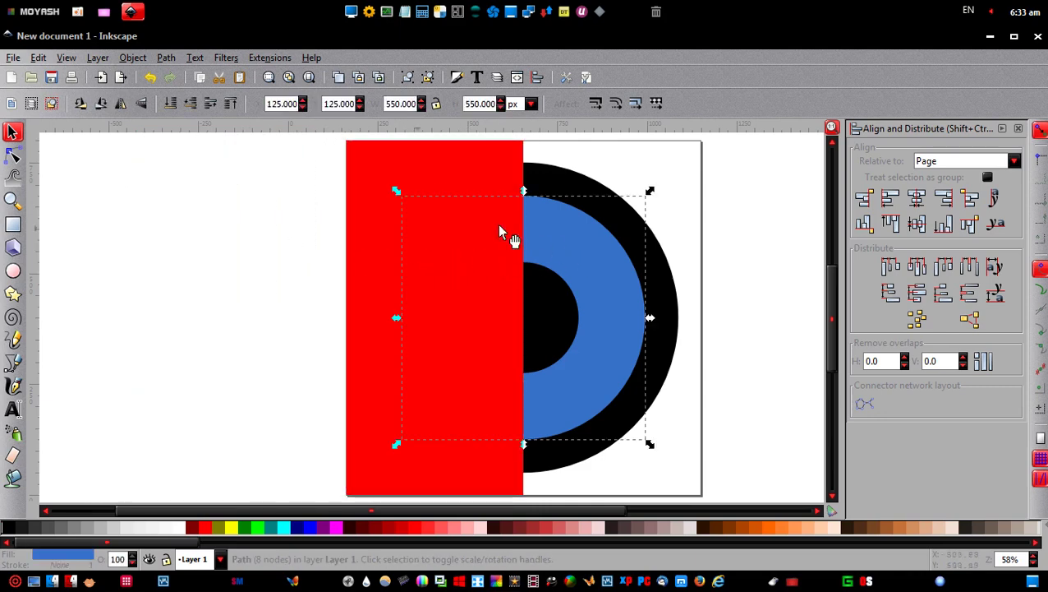
{"action": "left_click", "coordinate": [340, 77]}
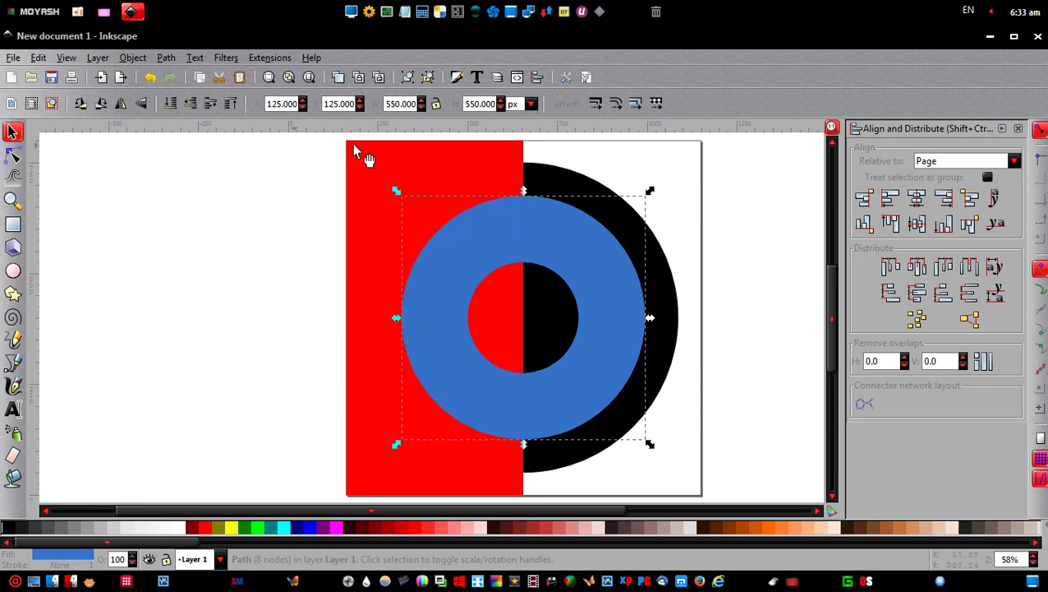
{"action": "left_click", "coordinate": [373, 170], "text": "shift"}
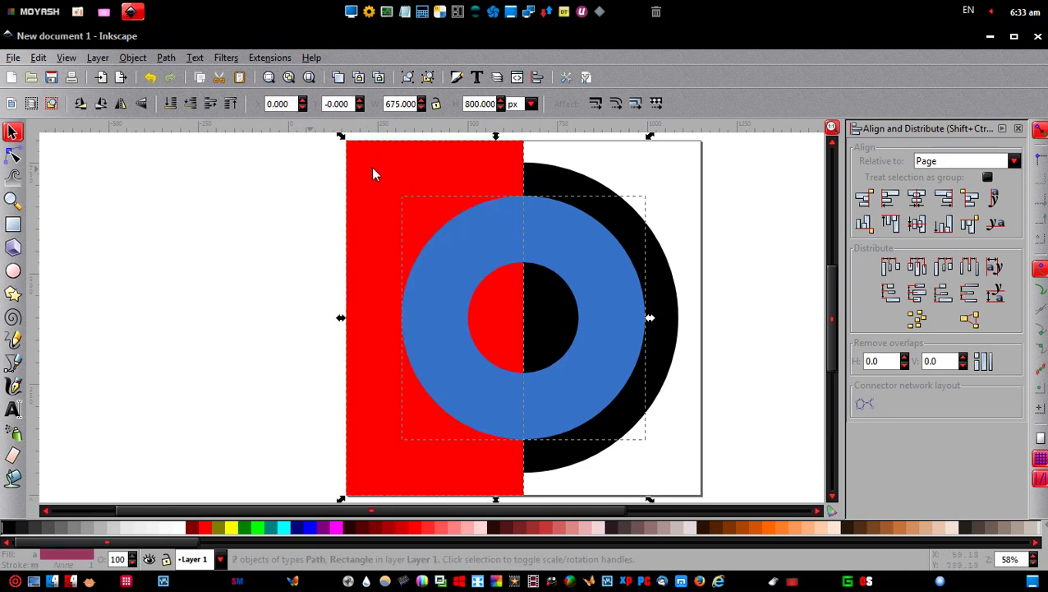
{"action": "left_click", "coordinate": [166, 57]}
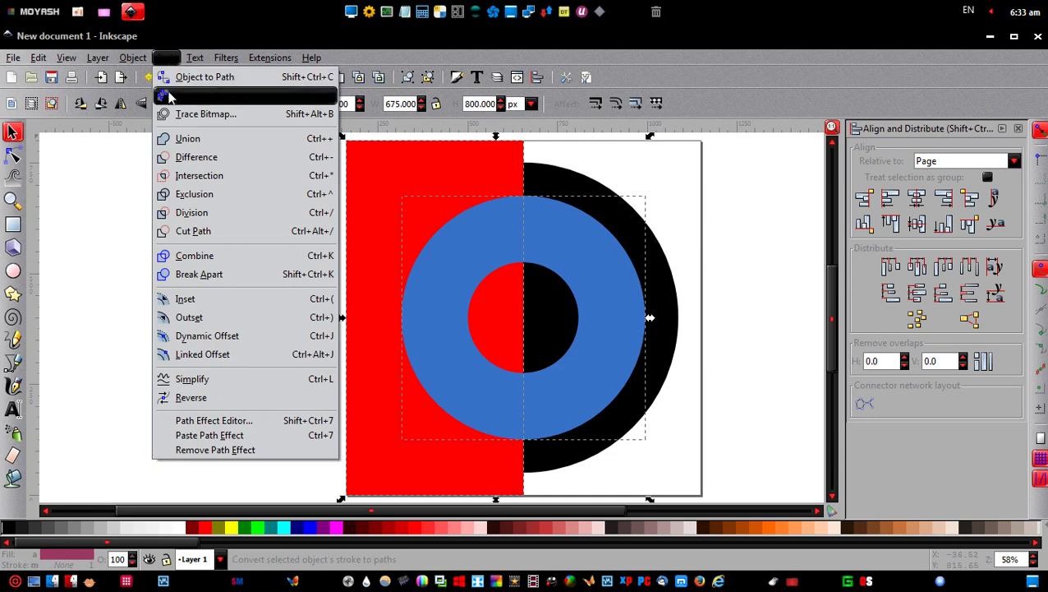
{"action": "left_click", "coordinate": [229, 183]}
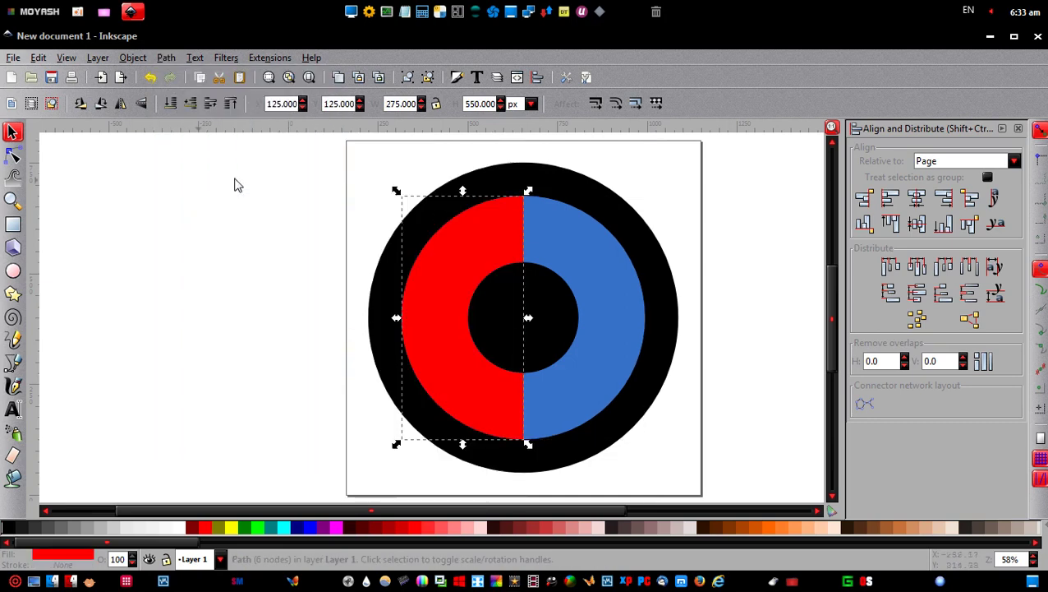
{"action": "left_click", "coordinate": [180, 527]}
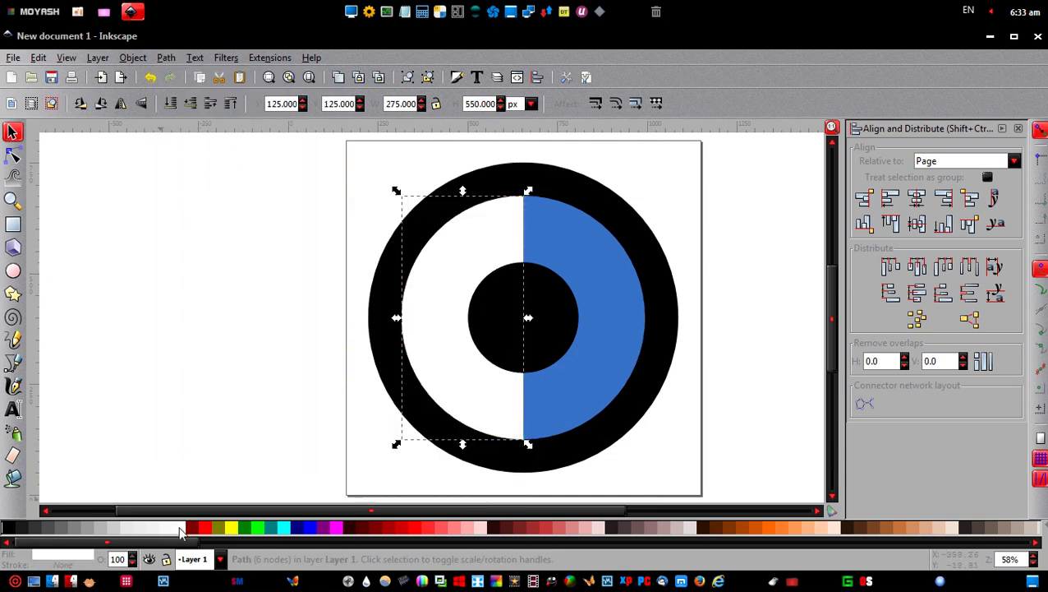
{"action": "left_click_drag", "start_coordinate": [451, 320], "coordinate": [403, 288]}
{"action": "left_click_drag", "start_coordinate": [495, 252], "coordinate": [578, 298]}
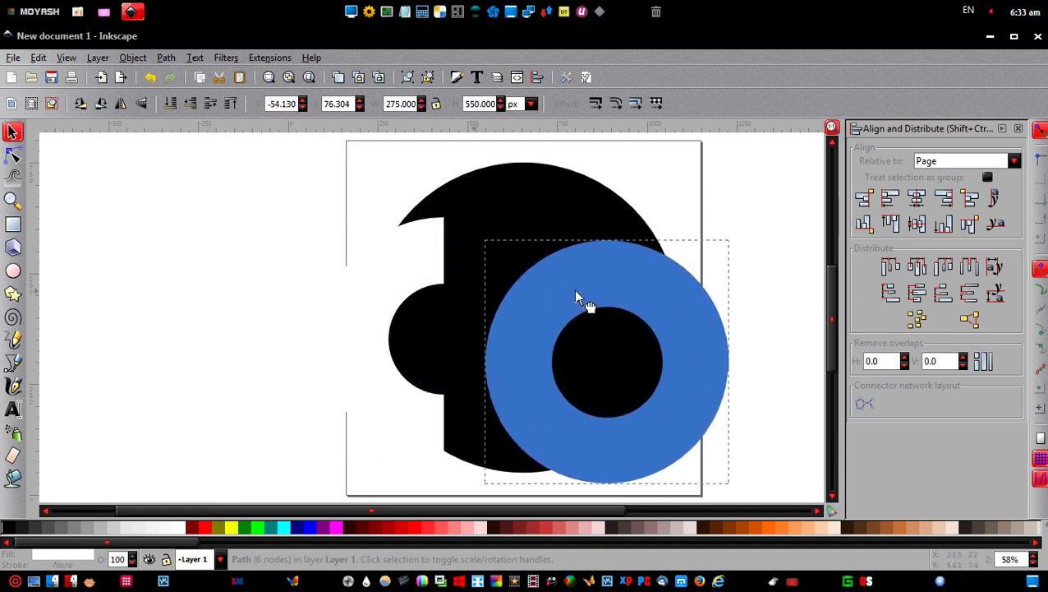
{"action": "left_click_drag", "start_coordinate": [517, 224], "coordinate": [406, 234]}
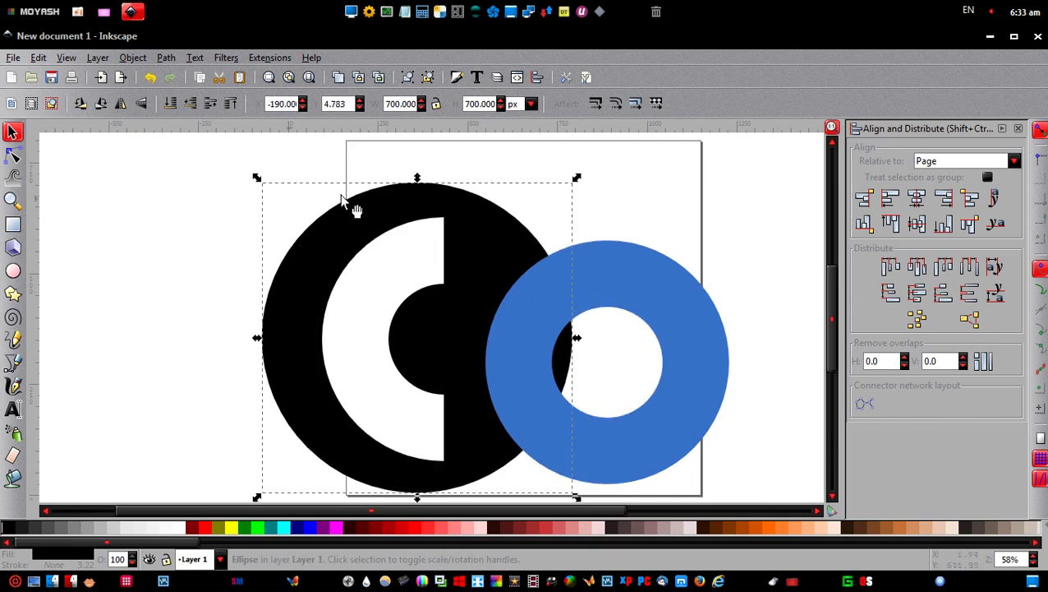
{"action": "left_click", "coordinate": [150, 77]}
{"action": "left_click", "coordinate": [151, 77]}
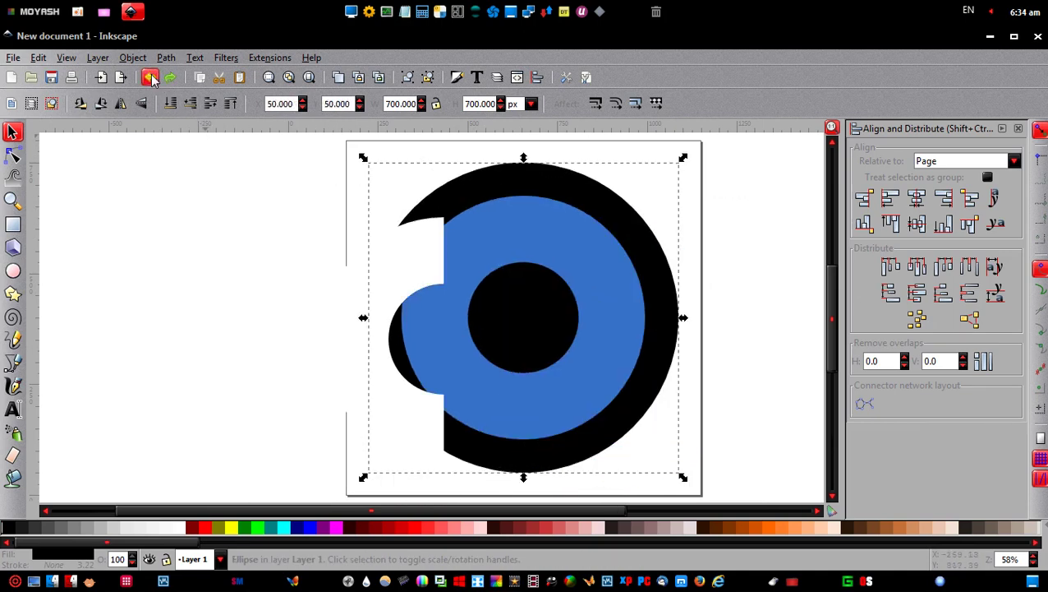
{"action": "left_click", "coordinate": [149, 210]}
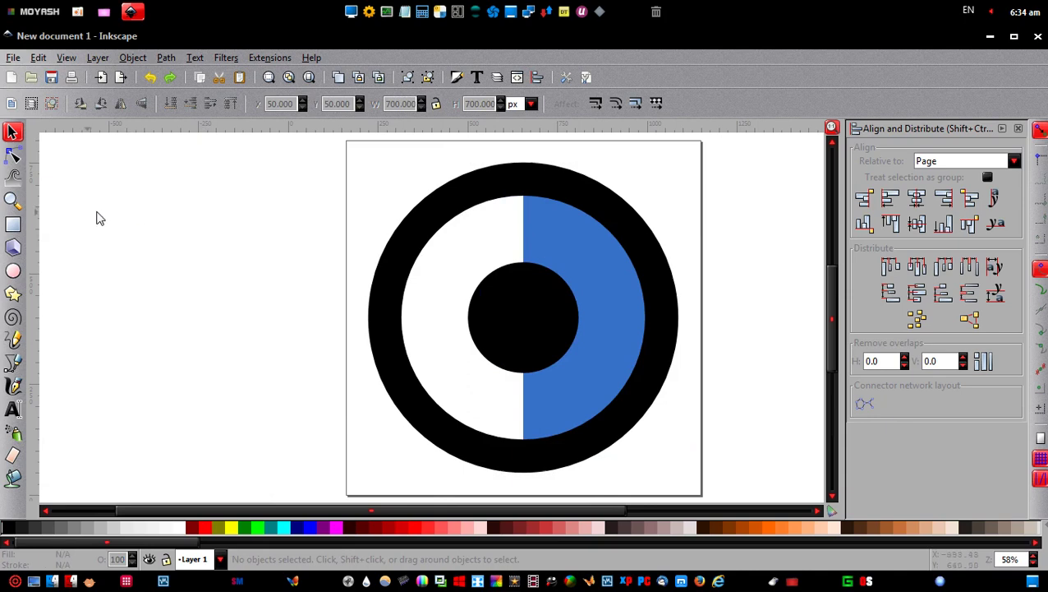
Step: Draw a red ellipse about 159 × 100 px beside the page and remove its stroke
{"action": "left_click", "coordinate": [13, 271]}
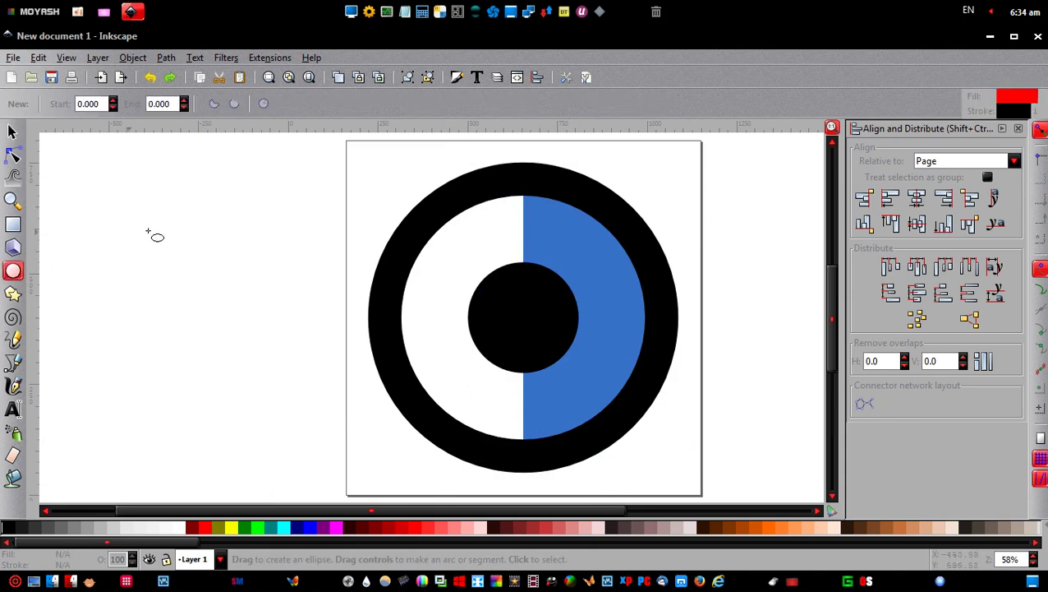
{"action": "left_click_drag", "start_coordinate": [148, 232], "coordinate": [217, 274]}
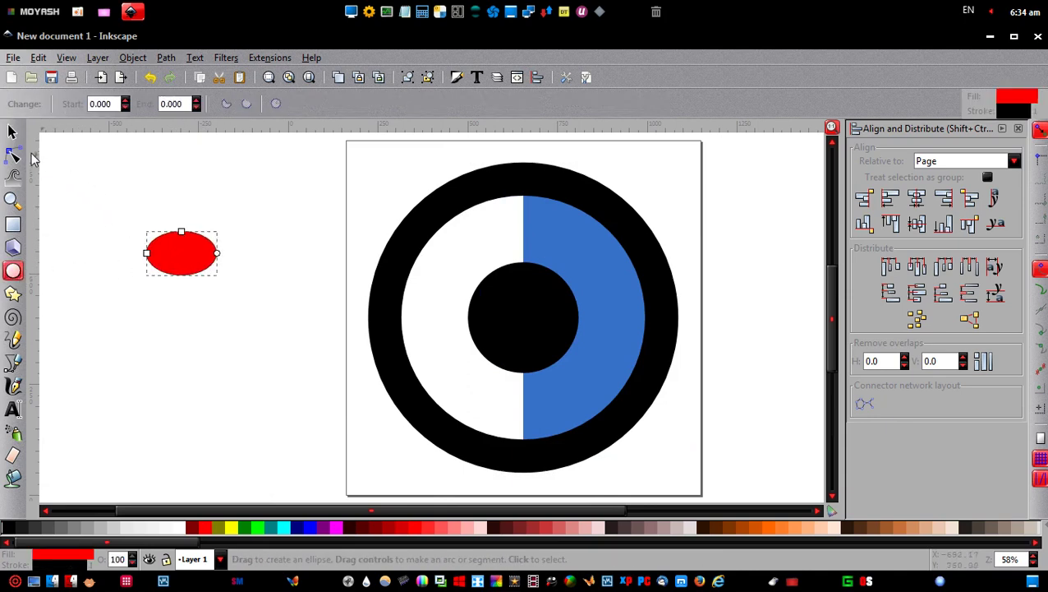
{"action": "left_click", "coordinate": [12, 131]}
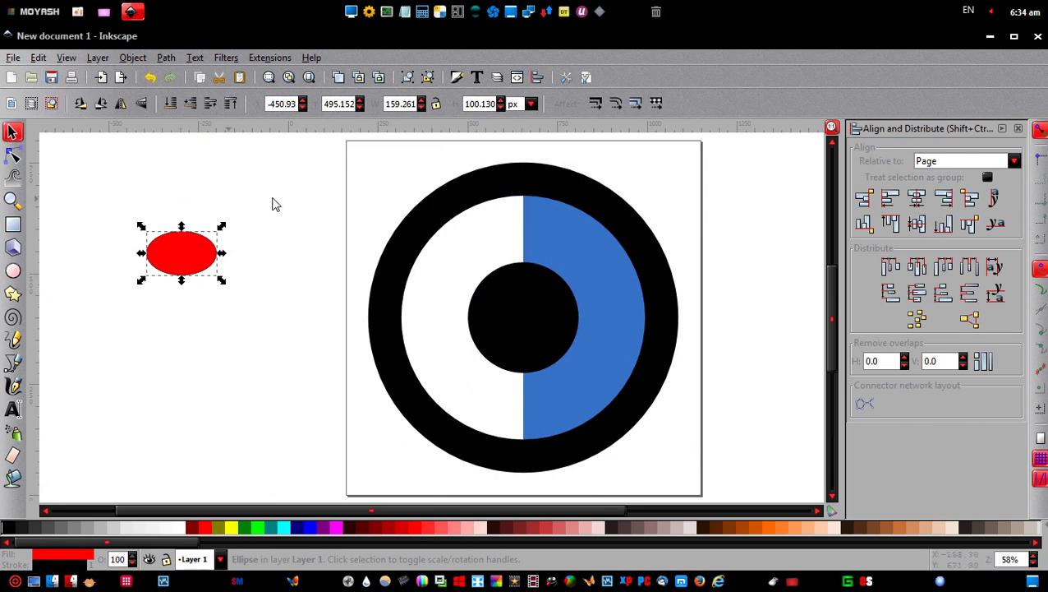
{"action": "left_click", "coordinate": [456, 77]}
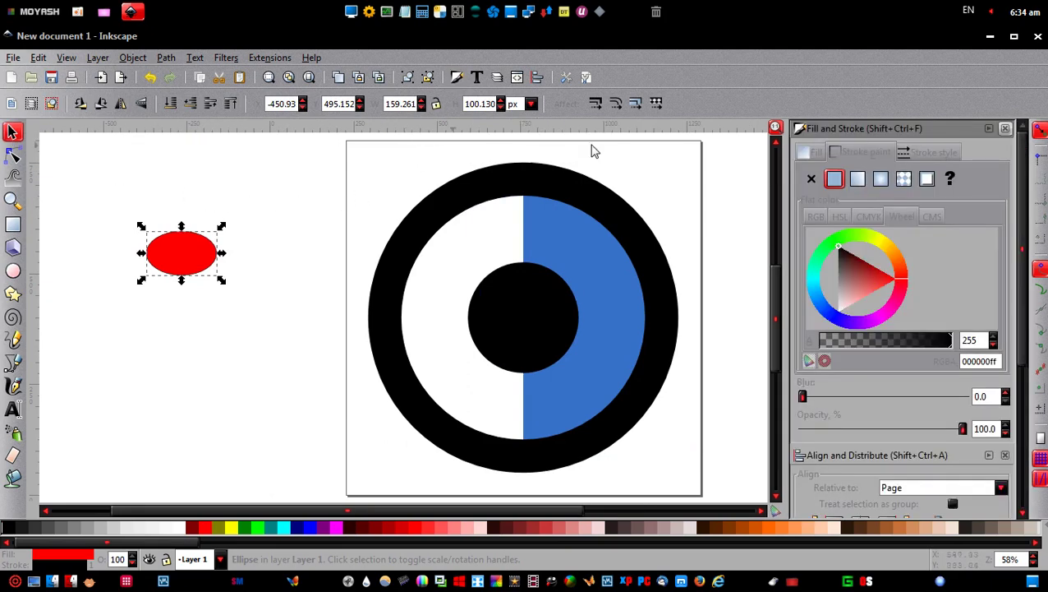
{"action": "left_click", "coordinate": [810, 180]}
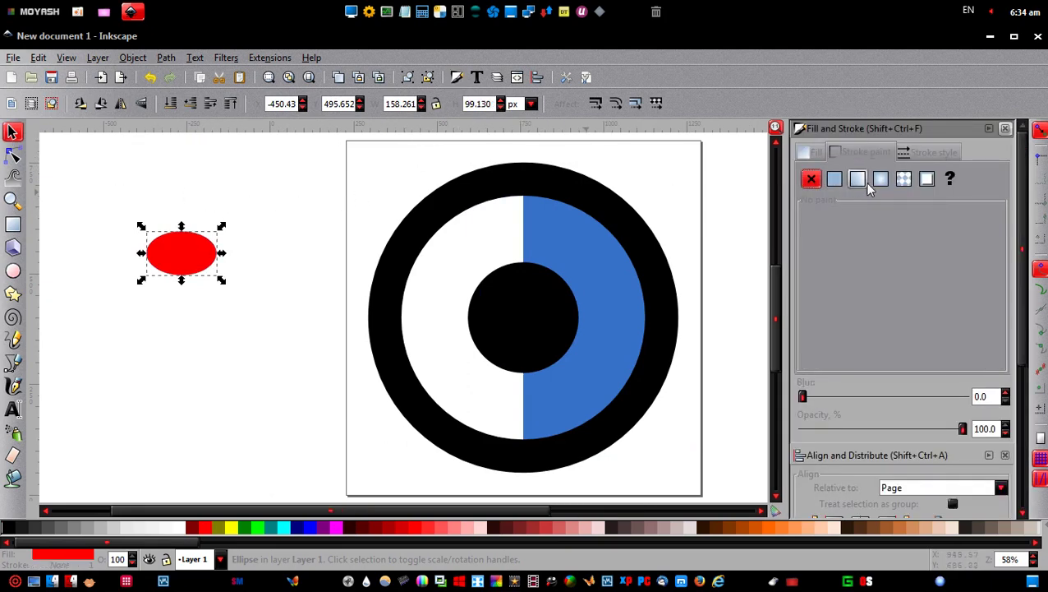
{"action": "left_click", "coordinate": [1005, 129]}
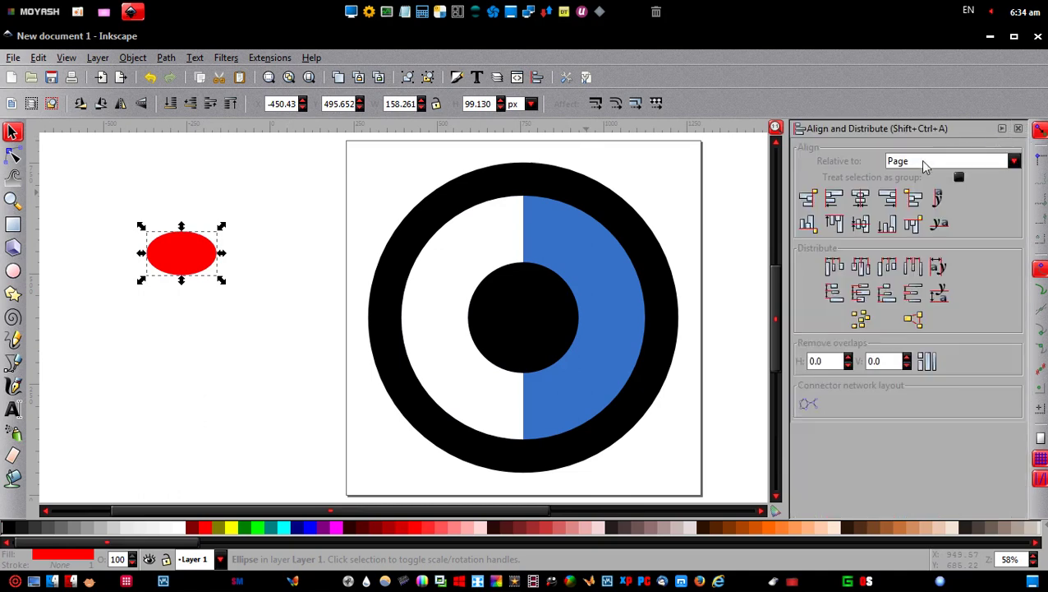
Step: Set the red ellipse's height and width to 150 px each to make it a circle
{"action": "double_click", "coordinate": [484, 100]}
{"action": "type", "text": "150"}
{"action": "key", "text": "Return"}
{"action": "double_click", "coordinate": [400, 102]}
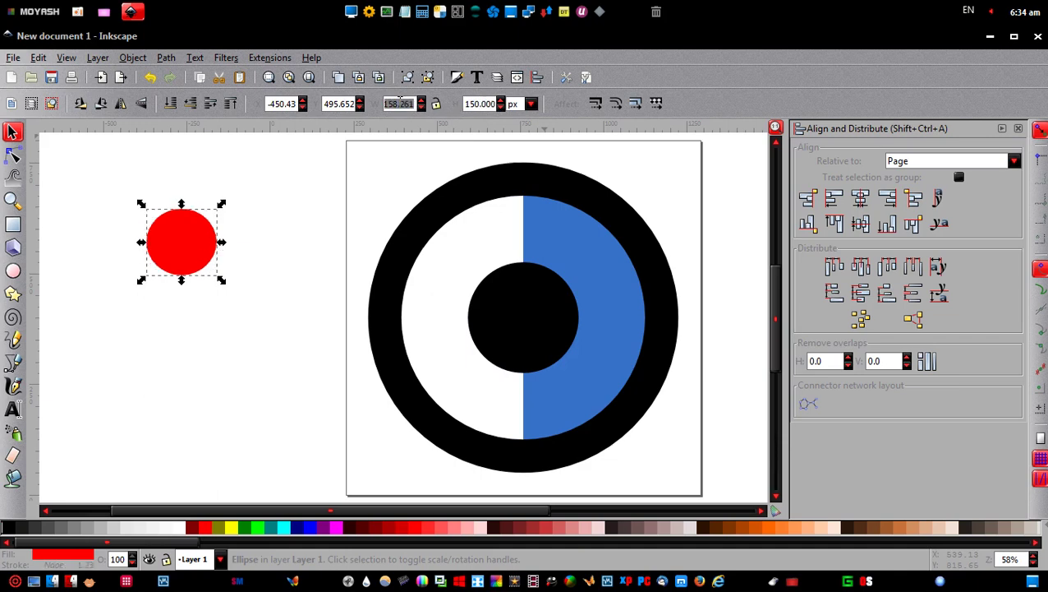
{"action": "type", "text": "150"}
{"action": "key", "text": "Return"}
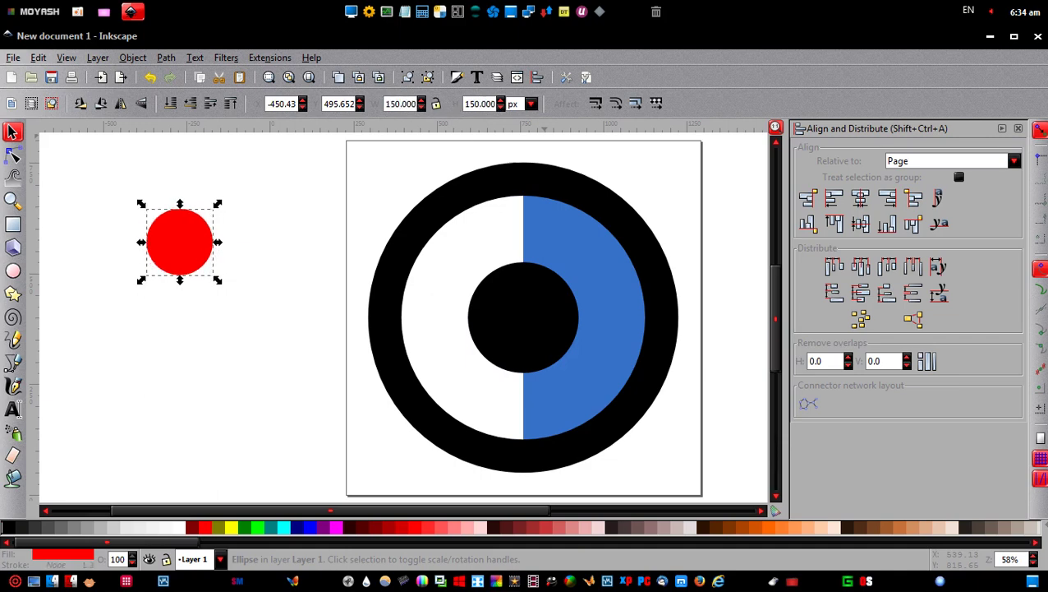
Step: Duplicate the small red circle and place the two circles one above the other beside the page
{"action": "left_click_drag", "start_coordinate": [215, 246], "coordinate": [267, 416]}
{"action": "key", "text": "ctrl+d"}
{"action": "key", "text": "Escape"}
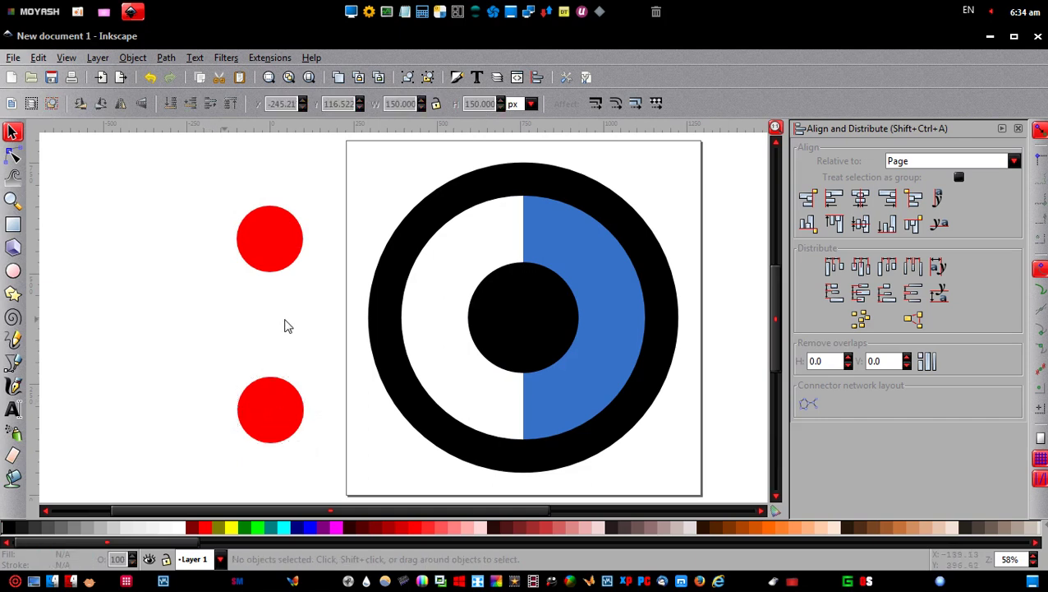
Step: Enable bounding box and edge midpoint snapping, and snap one red circle into the ring band's top and the other into its bottom
{"action": "left_click", "coordinate": [1039, 158]}
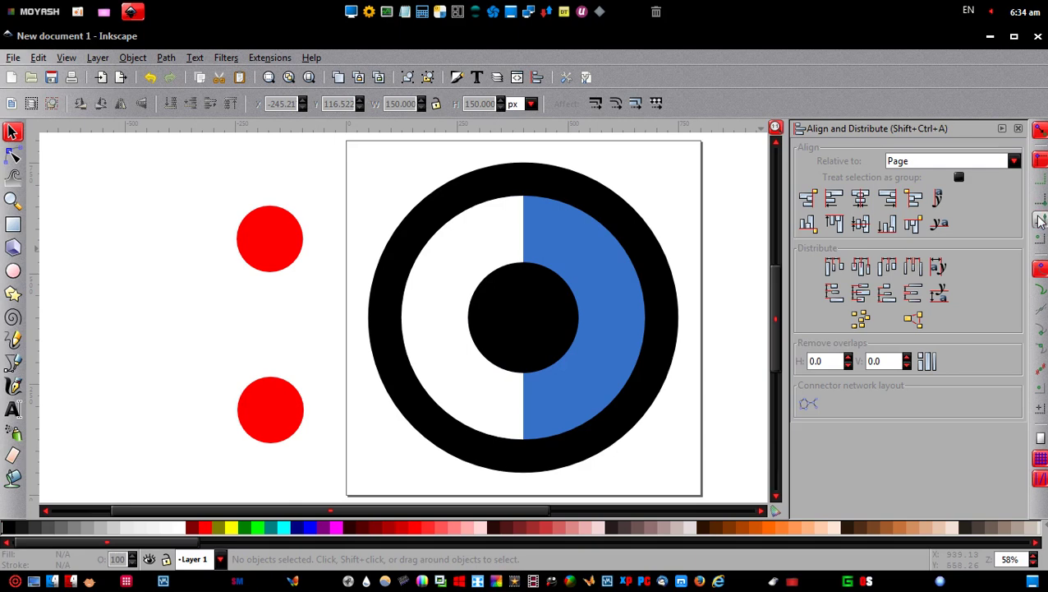
{"action": "left_click_drag", "start_coordinate": [268, 236], "coordinate": [523, 220]}
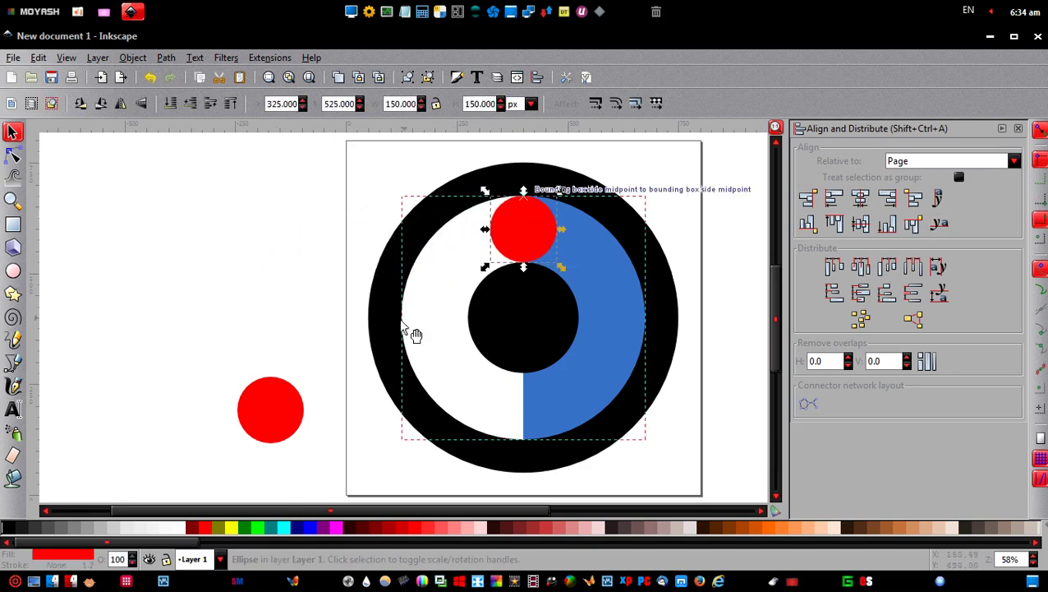
{"action": "left_click_drag", "start_coordinate": [279, 407], "coordinate": [533, 394]}
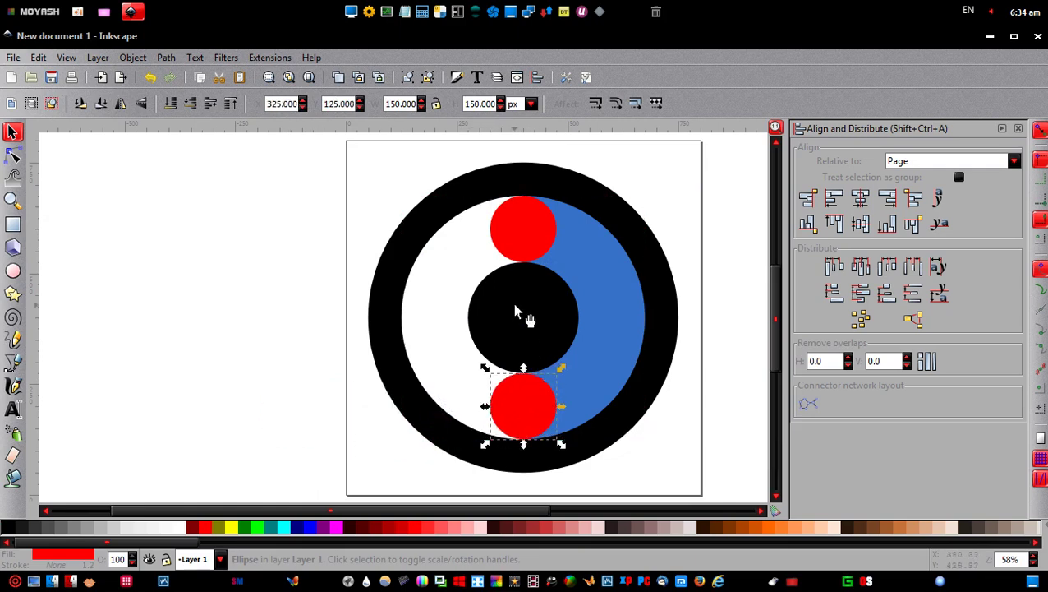
Step: Fill the upper small circle with white and the lower one with the ring's blue
{"action": "left_click", "coordinate": [510, 237]}
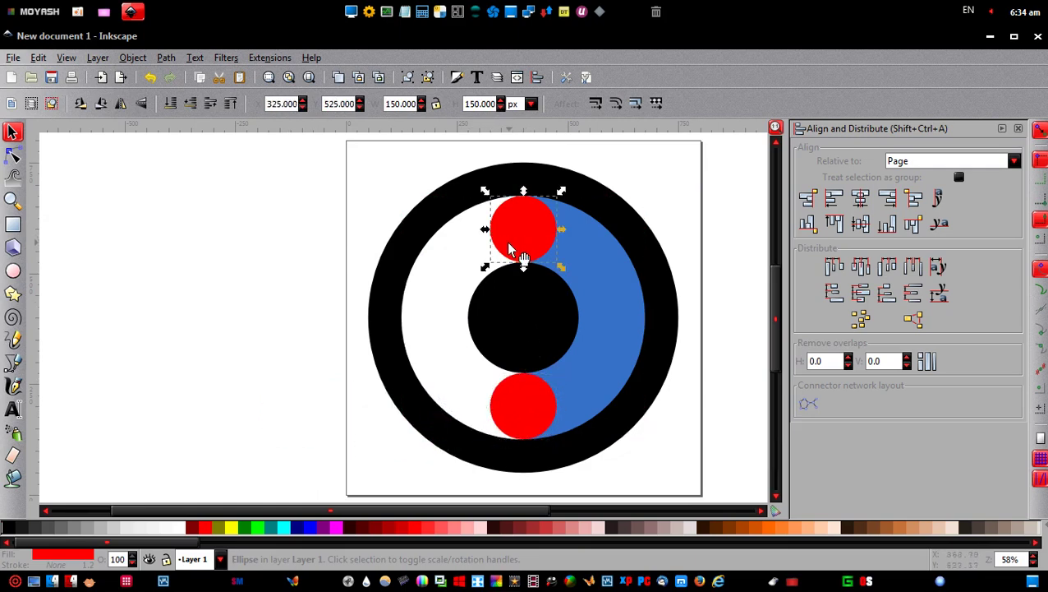
{"action": "left_click", "coordinate": [181, 526]}
{"action": "left_click", "coordinate": [217, 450]}
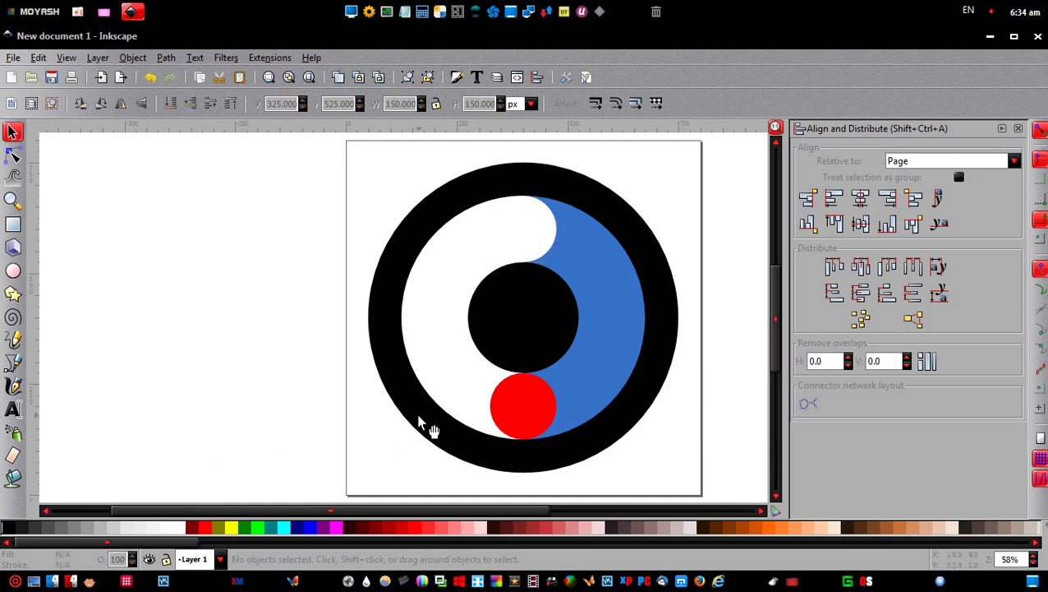
{"action": "left_click", "coordinate": [505, 408]}
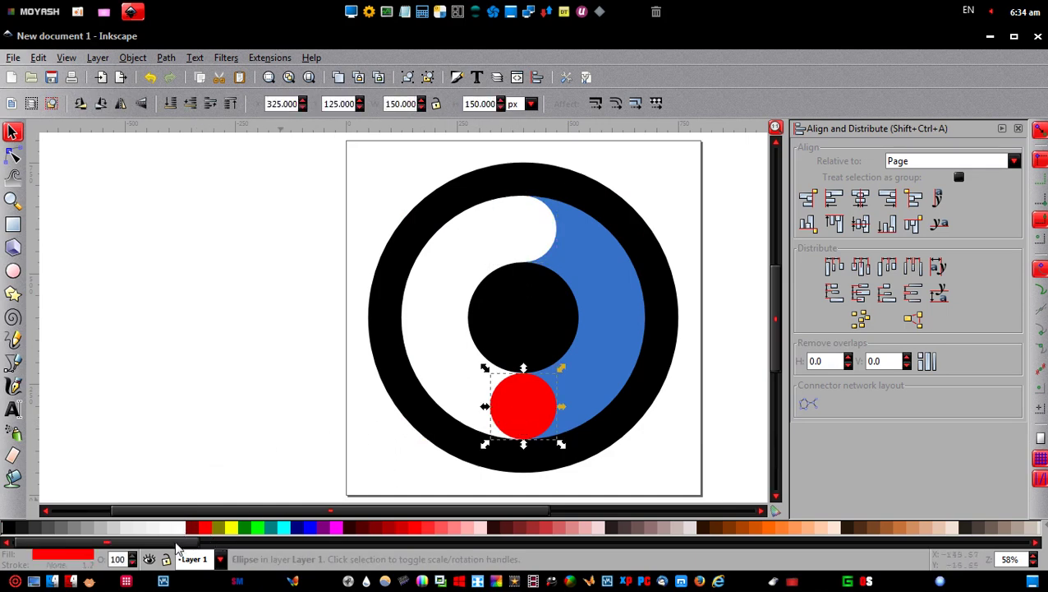
{"action": "left_click_drag", "start_coordinate": [175, 545], "coordinate": [732, 536]}
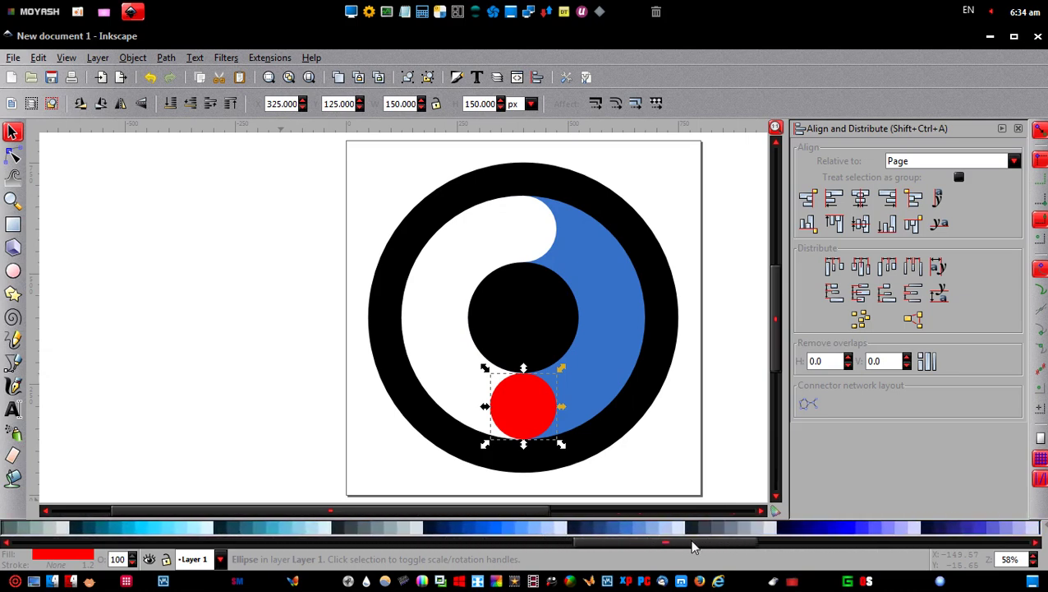
{"action": "left_click", "coordinate": [629, 530]}
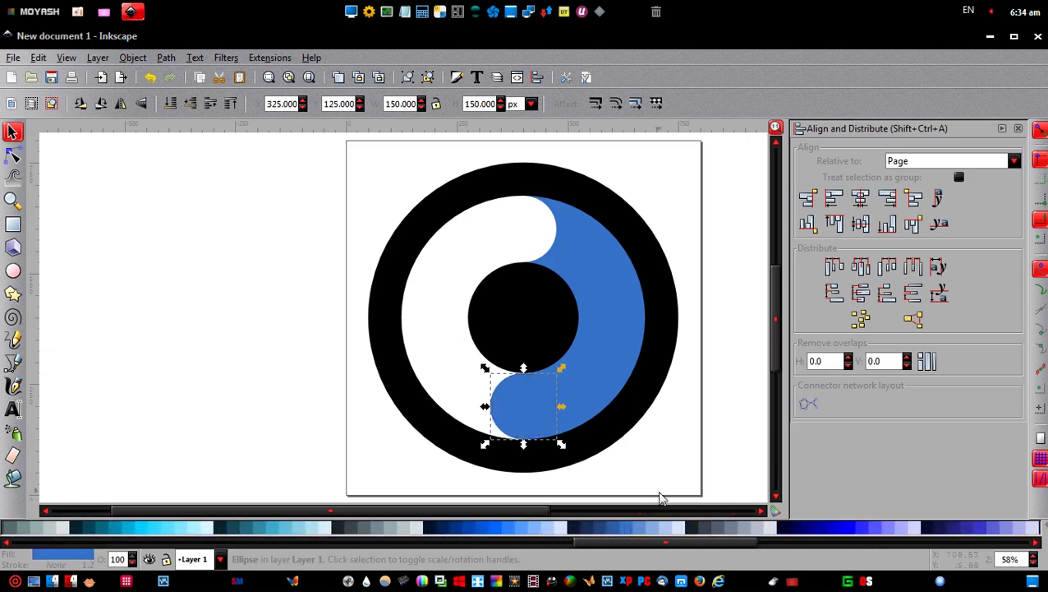
{"action": "left_click", "coordinate": [734, 485]}
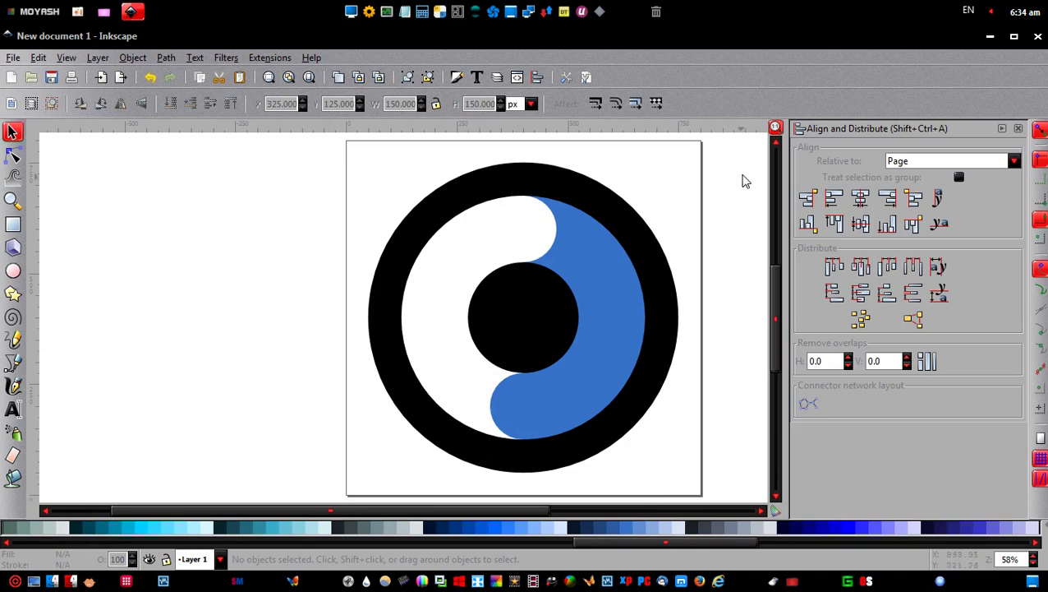
Step: Group all five objects of the circular cursor graphic
{"action": "left_click_drag", "start_coordinate": [735, 157], "coordinate": [332, 490]}
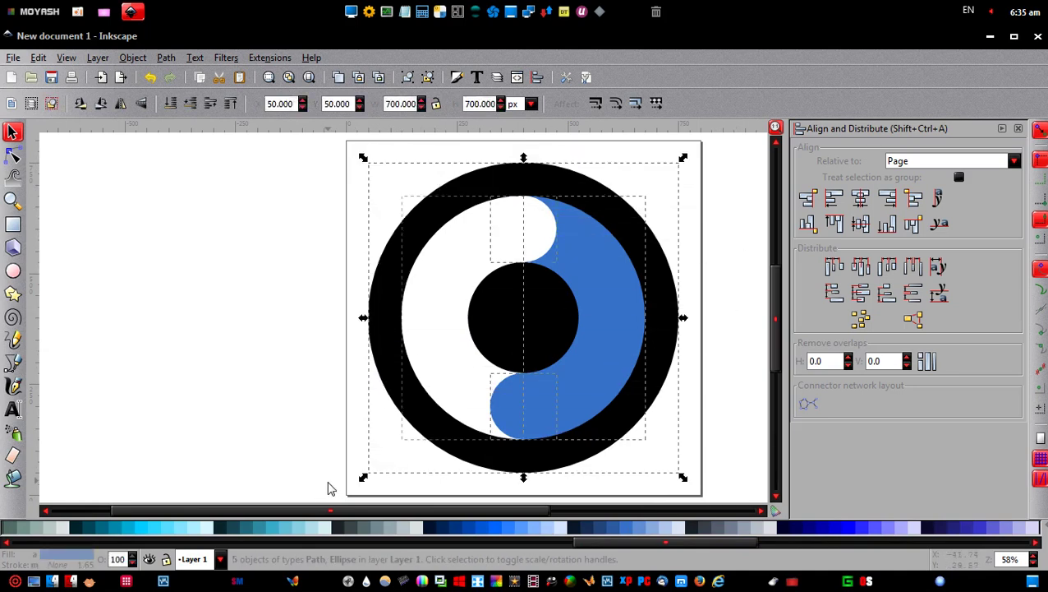
{"action": "left_click", "coordinate": [408, 77]}
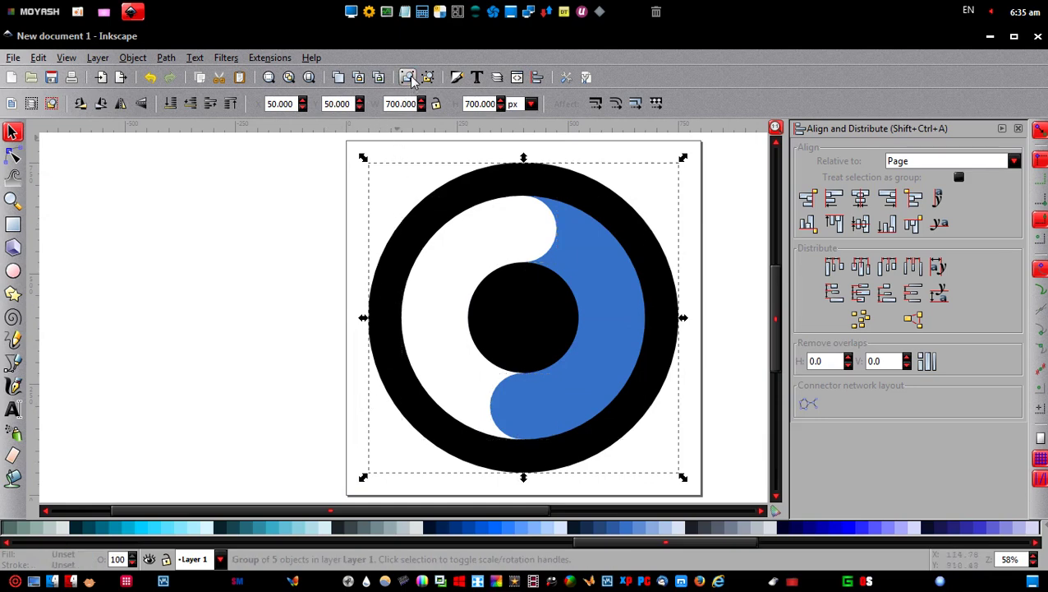
Step: Rotate the grouped circular graphic clockwise so the white half's rounded end sits at its upper right, and close the alignment settings
{"action": "left_click", "coordinate": [500, 220]}
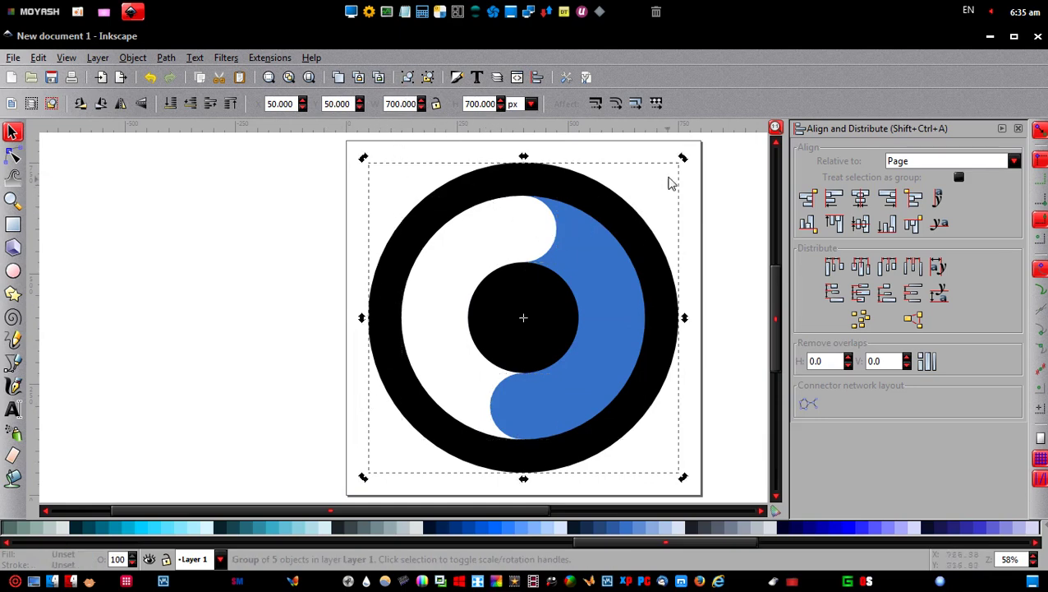
{"action": "left_click_drag", "start_coordinate": [685, 161], "coordinate": [728, 245]}
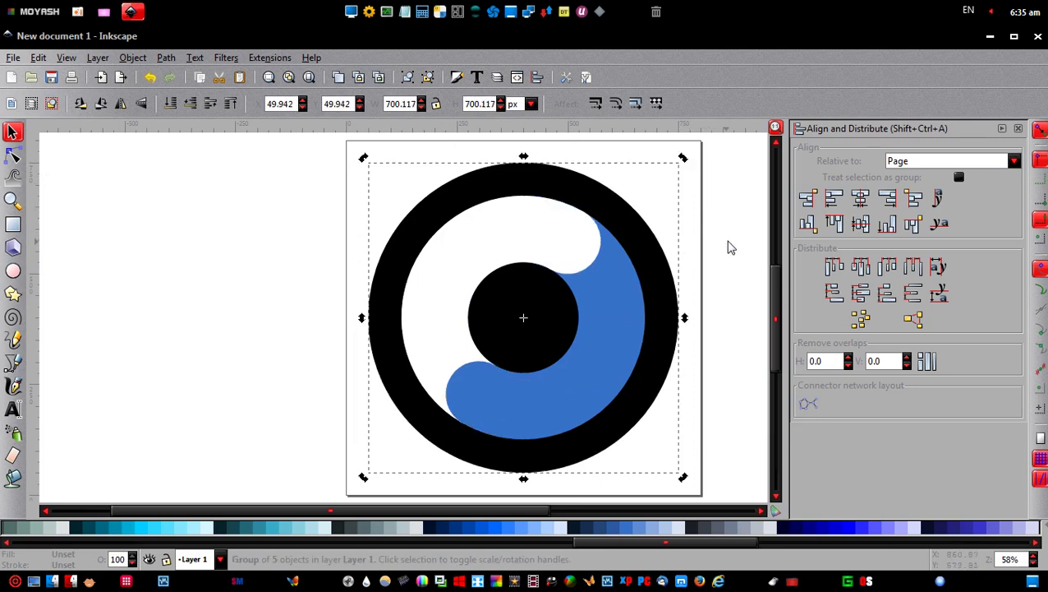
{"action": "left_click", "coordinate": [731, 247]}
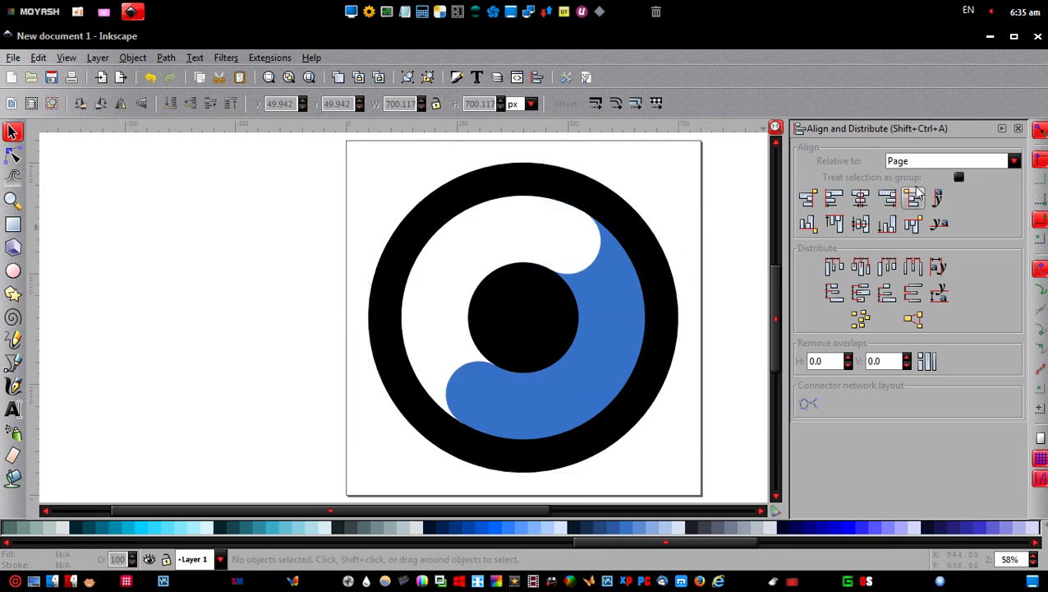
{"action": "left_click", "coordinate": [1018, 129]}
{"action": "left_click", "coordinate": [1016, 129]}
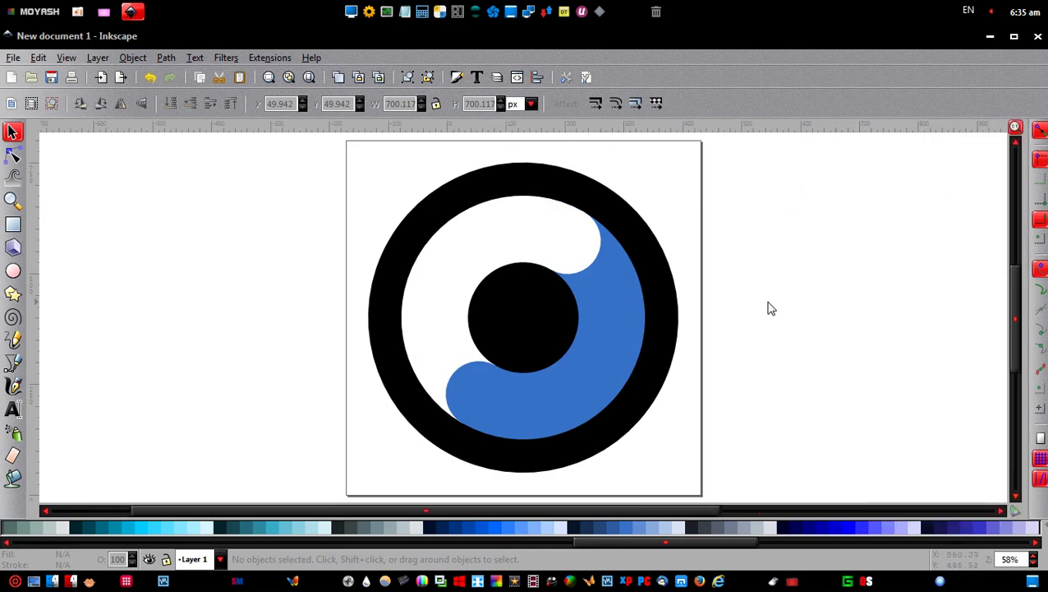
Step: Export the whole page as an 800 x 800 PNG named W 2 in the Cursor folder, and close Inkscape
{"action": "left_click", "coordinate": [14, 59]}
{"action": "left_click", "coordinate": [78, 224]}
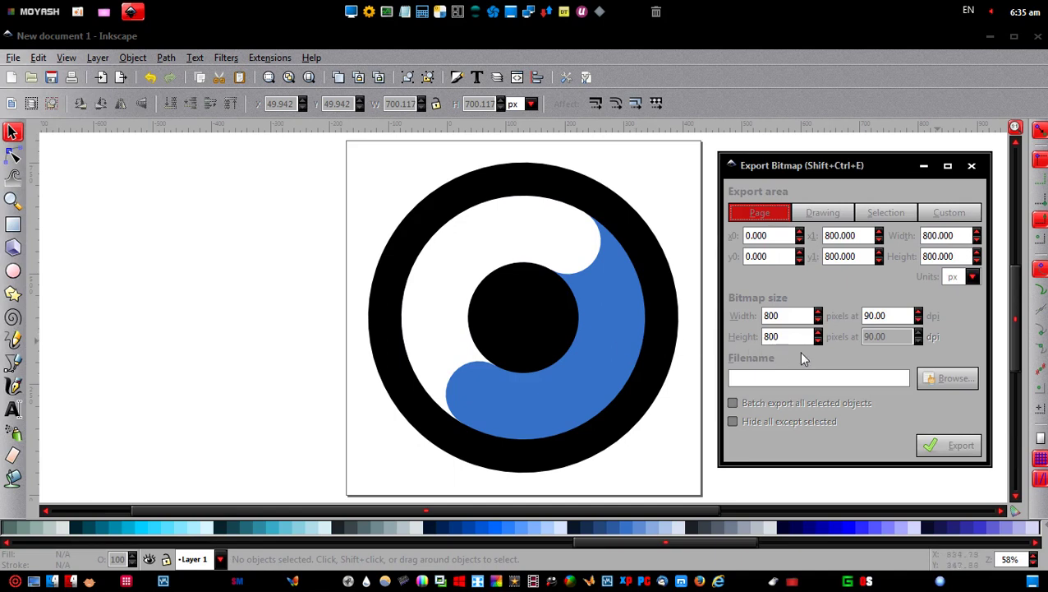
{"action": "left_click", "coordinate": [941, 380]}
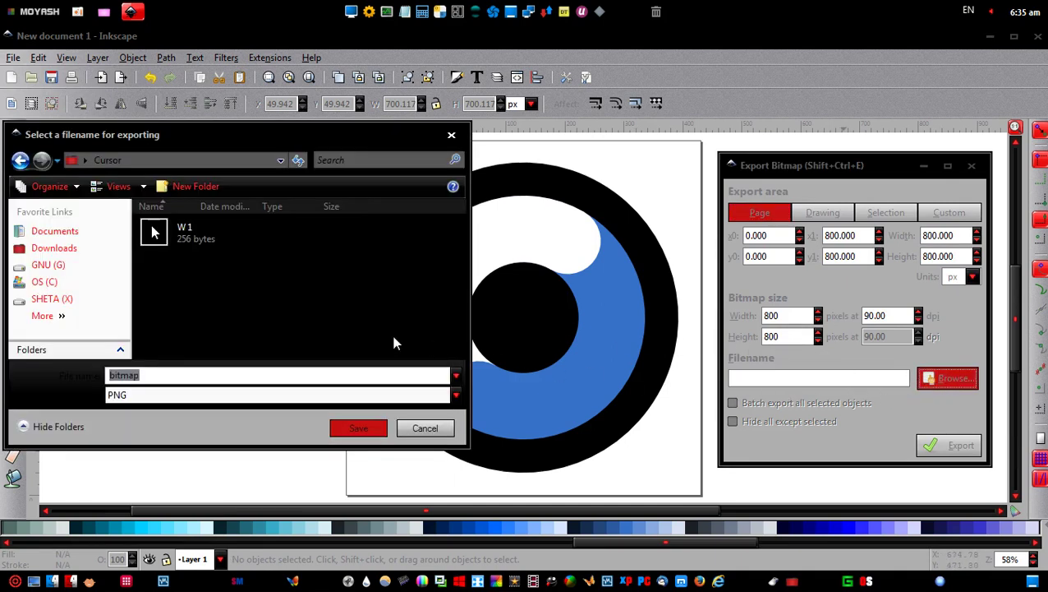
{"action": "type", "text": "W 2"}
{"action": "left_click", "coordinate": [355, 431]}
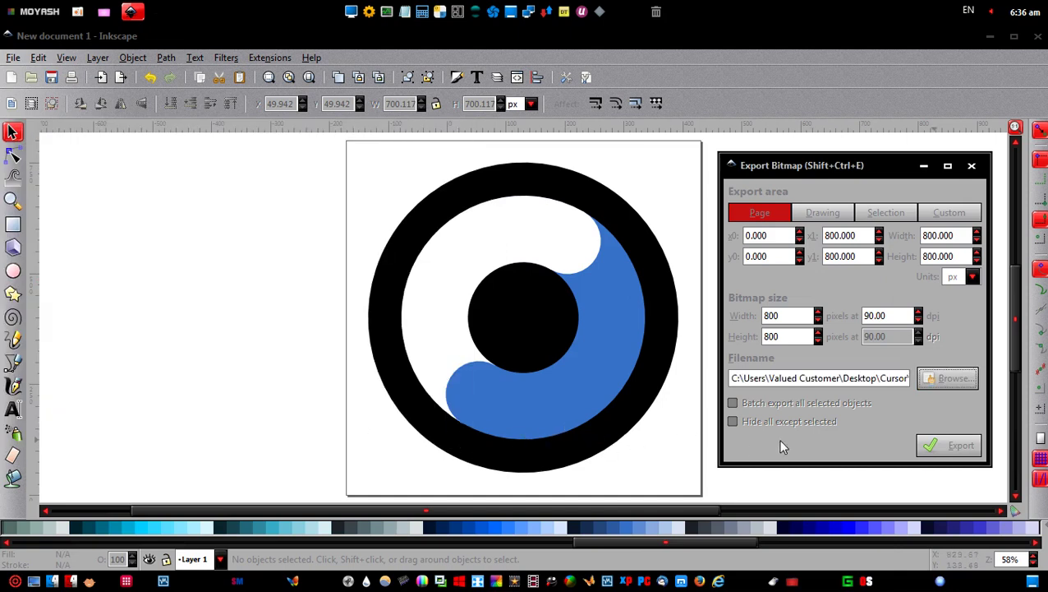
{"action": "left_click", "coordinate": [929, 445]}
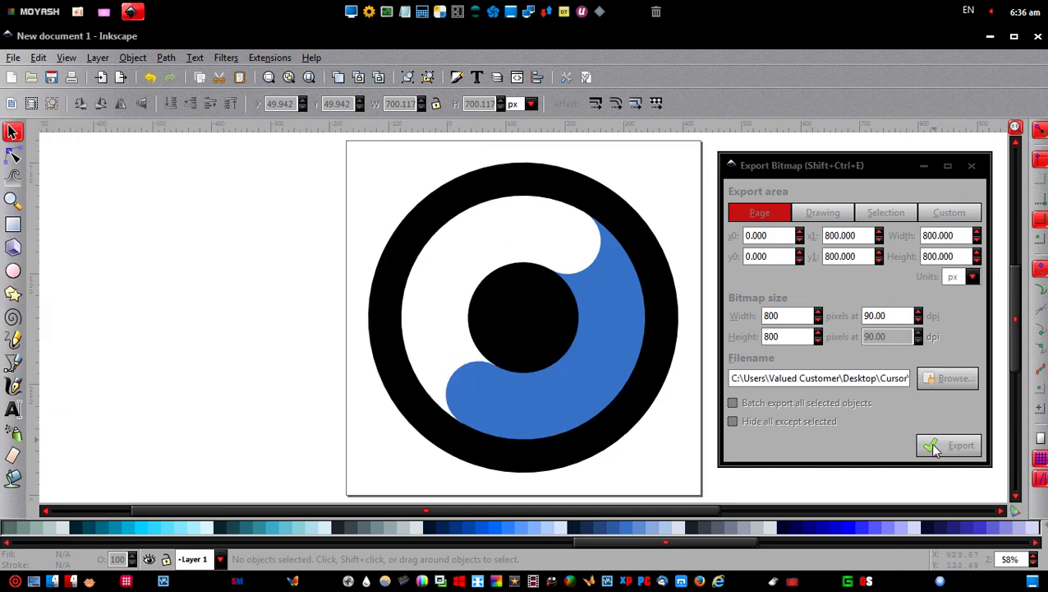
{"action": "left_click", "coordinate": [971, 167]}
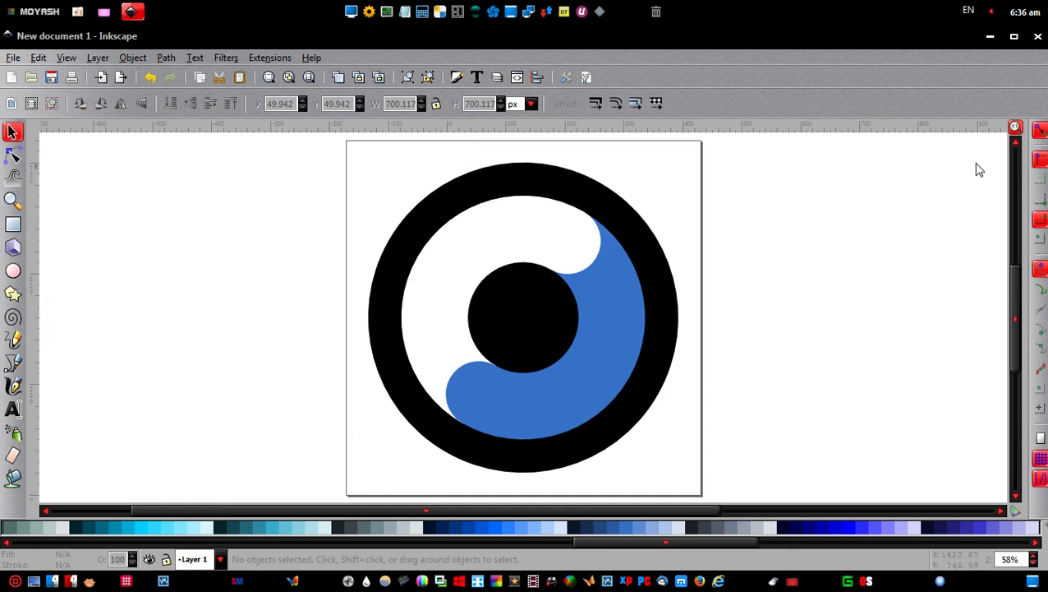
{"action": "left_click", "coordinate": [1037, 38]}
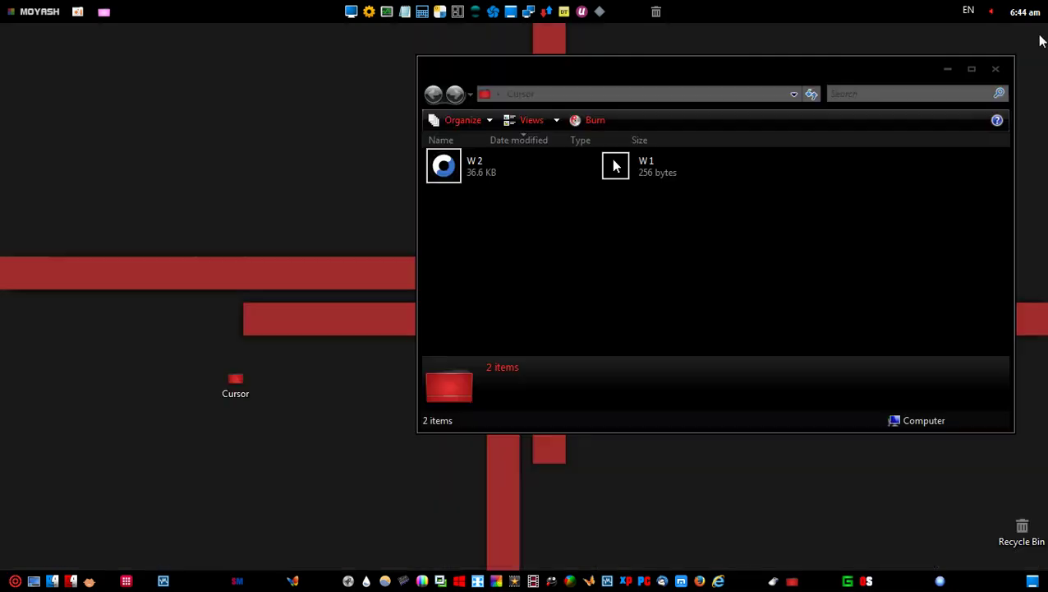
Step: Open the W 2 image from the Cursor folder in RealWorld Cursor Editor
{"action": "left_click", "coordinate": [826, 284]}
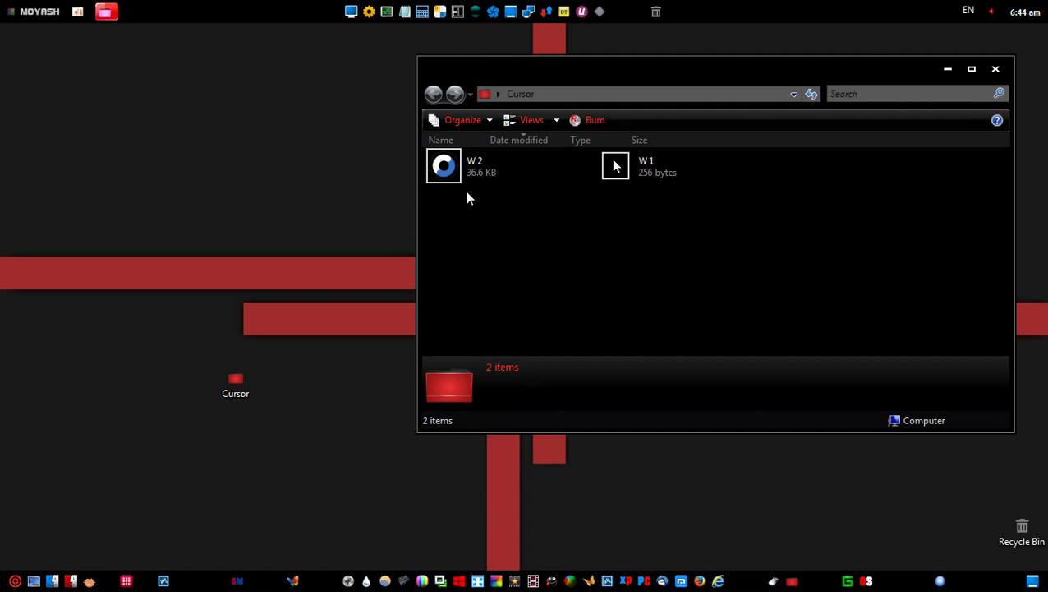
{"action": "left_click", "coordinate": [441, 181]}
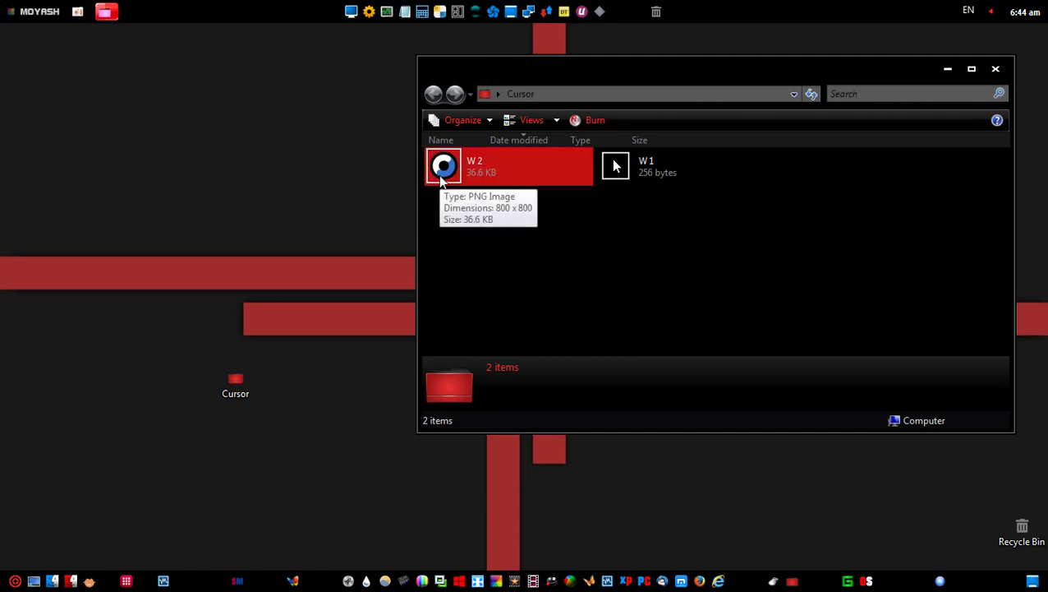
{"action": "double_click", "coordinate": [441, 179]}
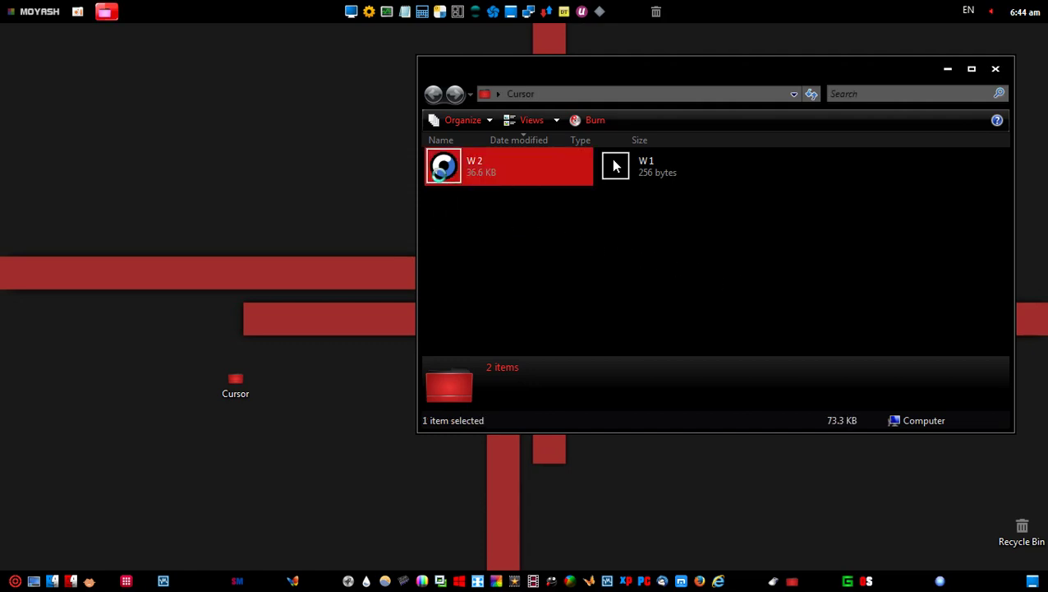
{"action": "right_click", "coordinate": [441, 177]}
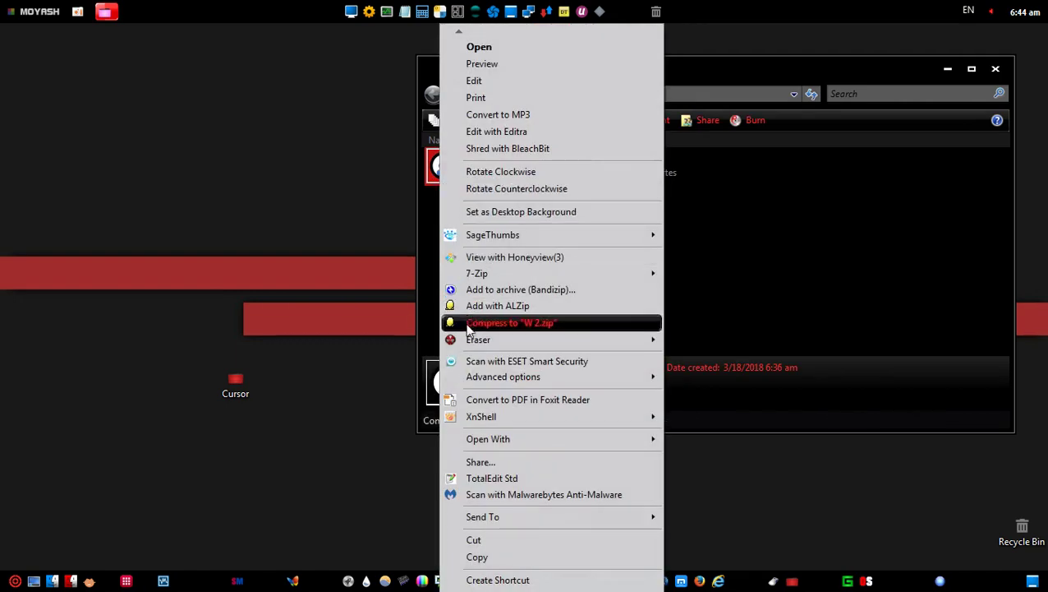
{"action": "mouse_move", "coordinate": [480, 441]}
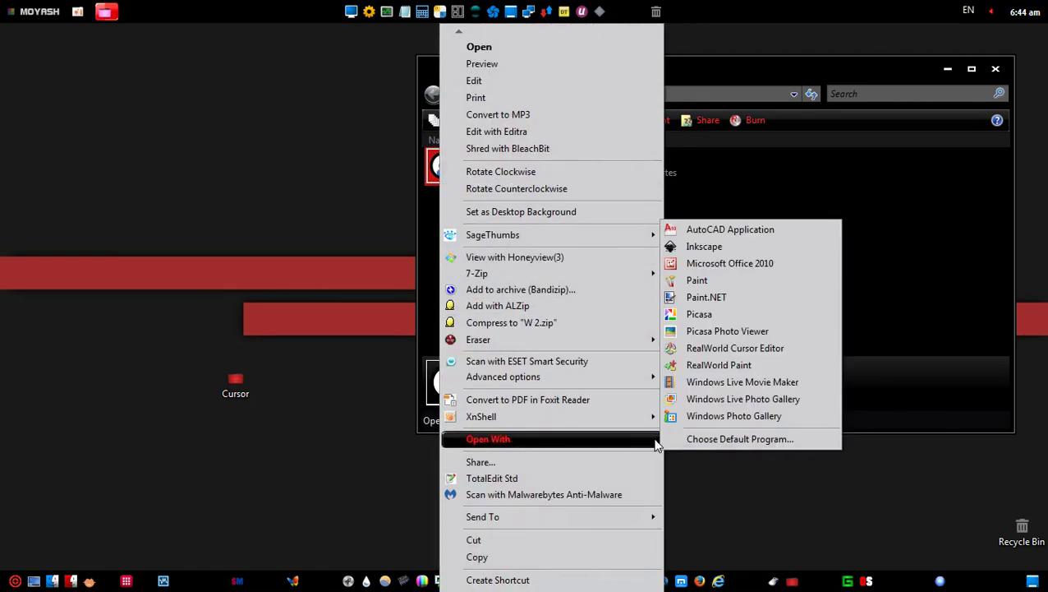
{"action": "left_click", "coordinate": [735, 350]}
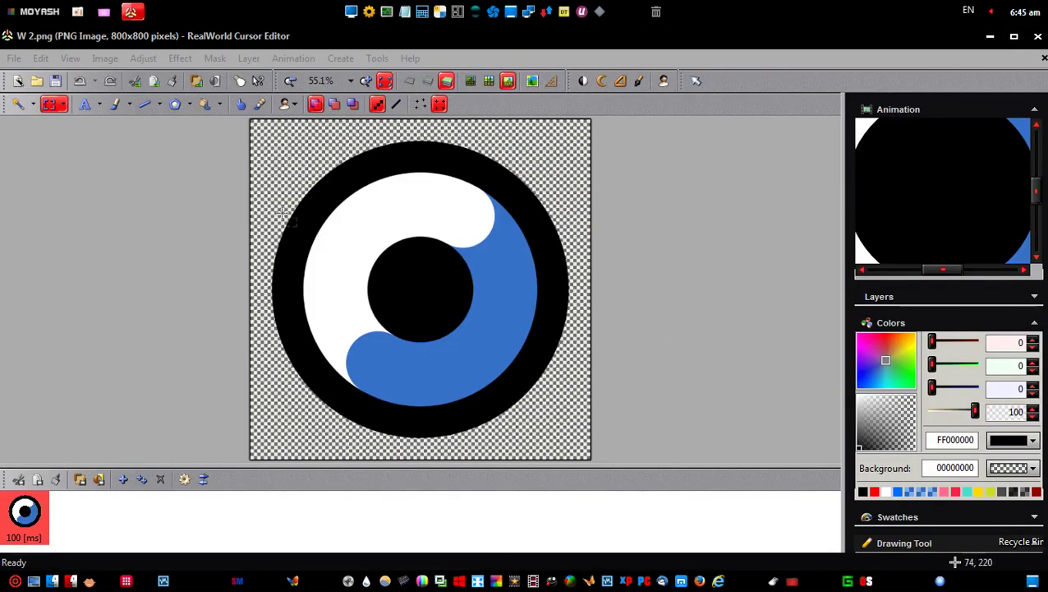
Step: Mirror the image and create a mouse cursor from it with custom size 24 and 32-bit smooth-edge color depth
{"action": "left_click", "coordinate": [110, 58]}
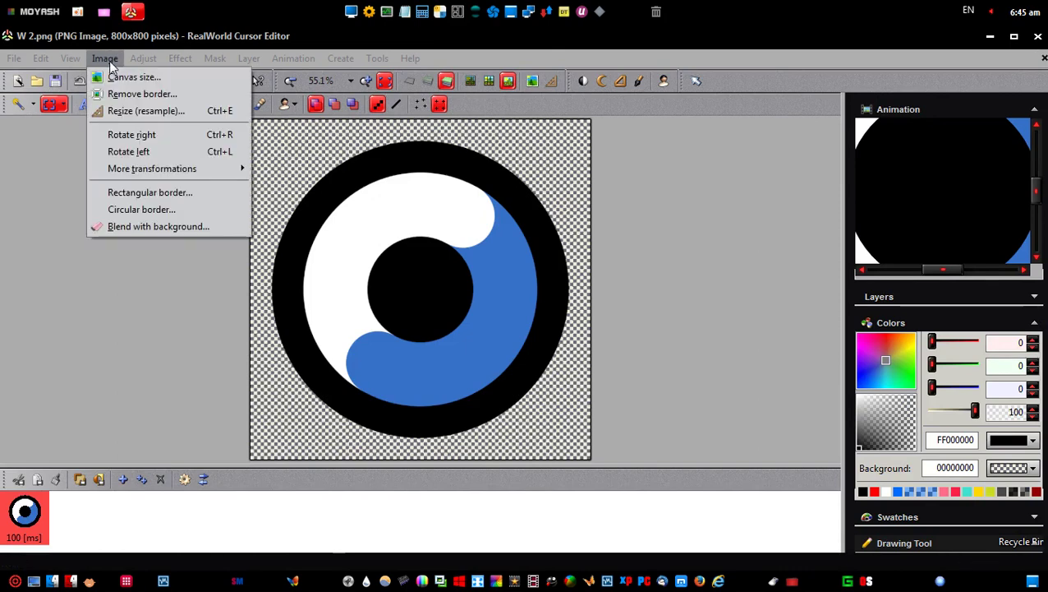
{"action": "mouse_move", "coordinate": [143, 169]}
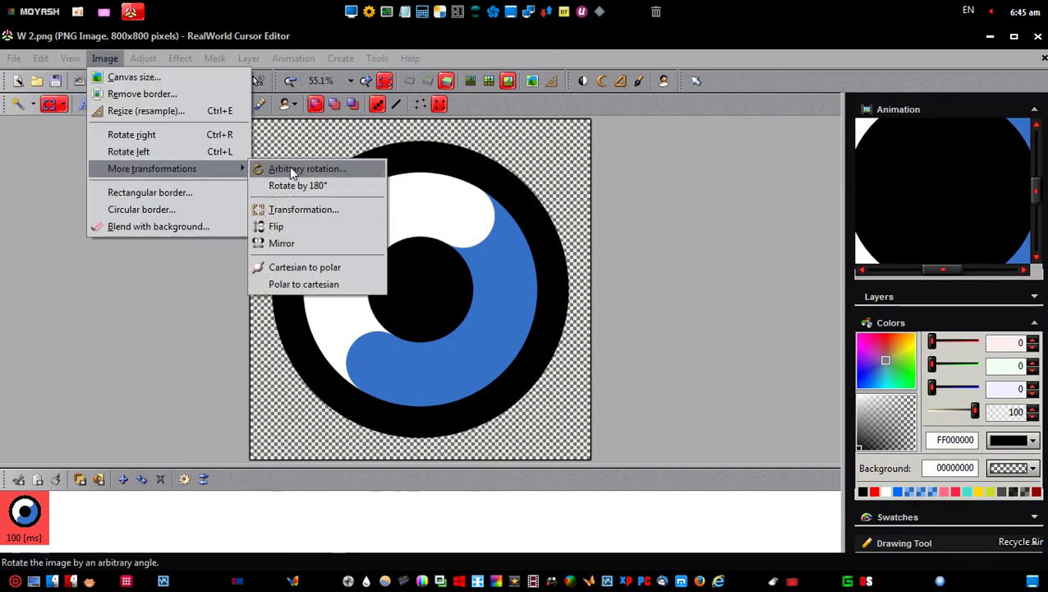
{"action": "left_click", "coordinate": [302, 242]}
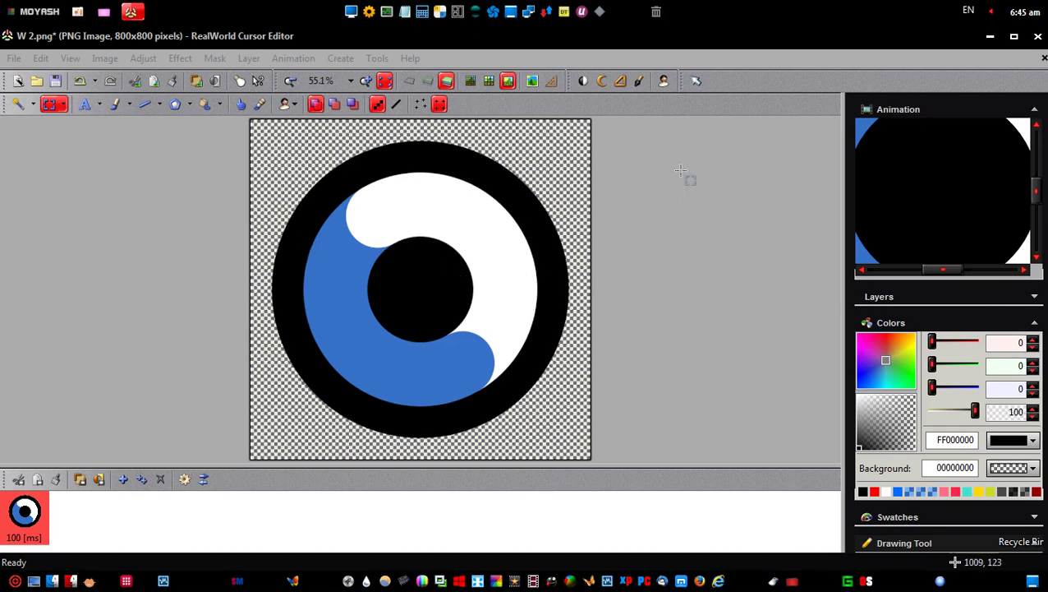
{"action": "left_click", "coordinate": [696, 82]}
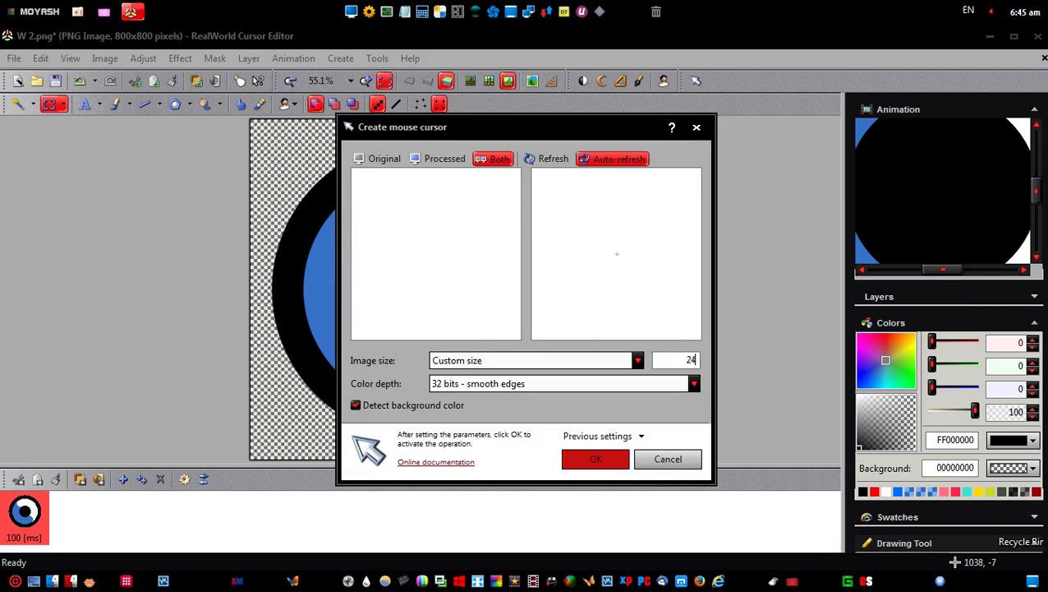
{"action": "left_click", "coordinate": [596, 458]}
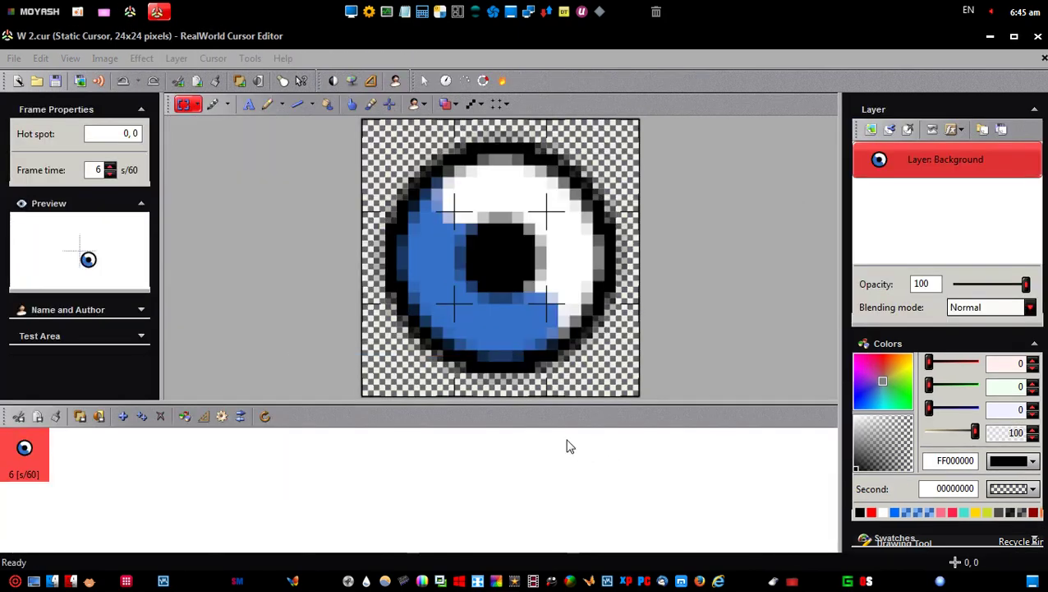
Step: Set the frame time to 10 and spin the frame through 360 degrees in 60 steps
{"action": "left_click", "coordinate": [110, 167]}
{"action": "left_click", "coordinate": [110, 166]}
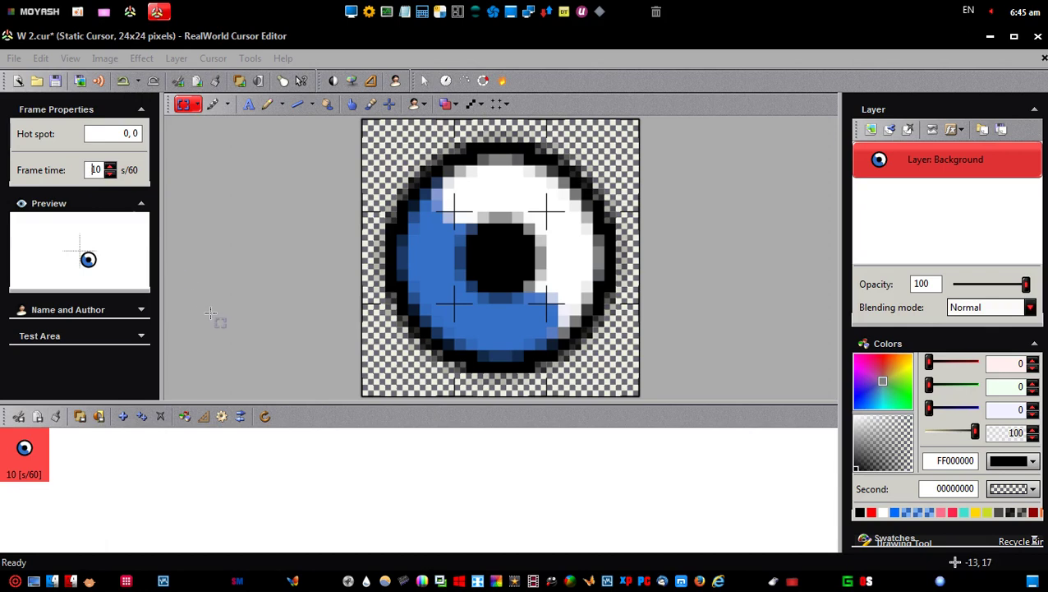
{"action": "left_click", "coordinate": [265, 416]}
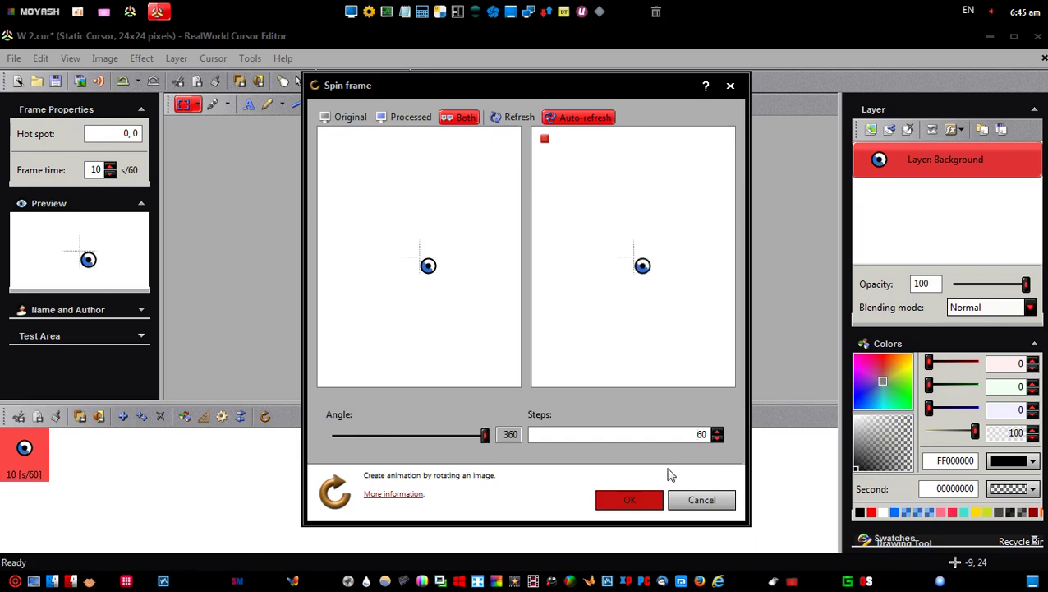
{"action": "left_click", "coordinate": [651, 500]}
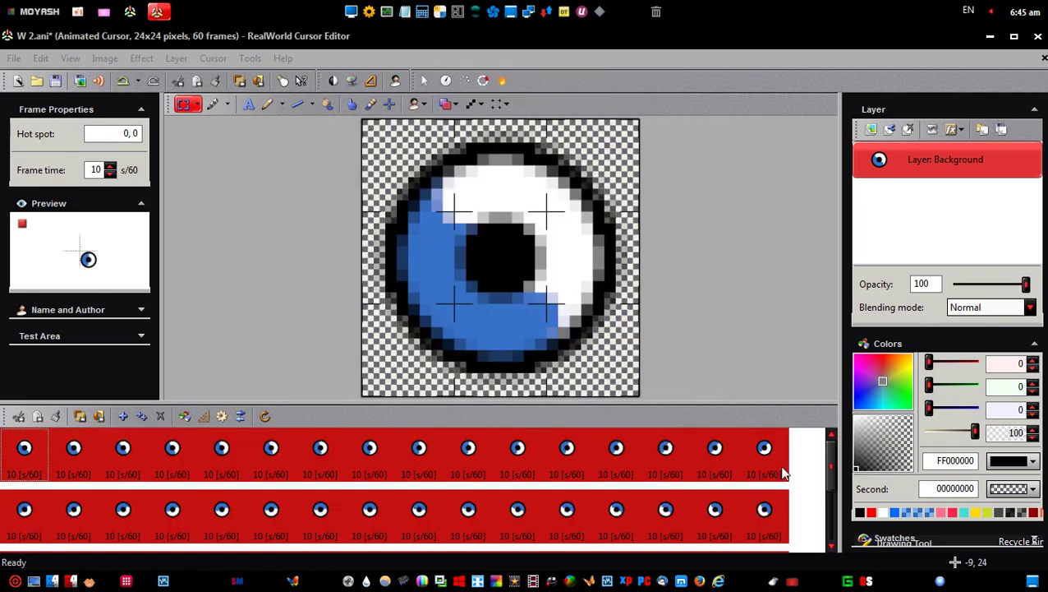
Step: Set the frame time of all animation frames to 1
{"action": "mouse_move", "coordinate": [835, 466]}
{"action": "left_mouse_down"}
{"action": "mouse_move", "coordinate": [832, 517]}
{"action": "mouse_move", "coordinate": [837, 455]}
{"action": "left_mouse_up"}
{"action": "left_click", "coordinate": [94, 169]}
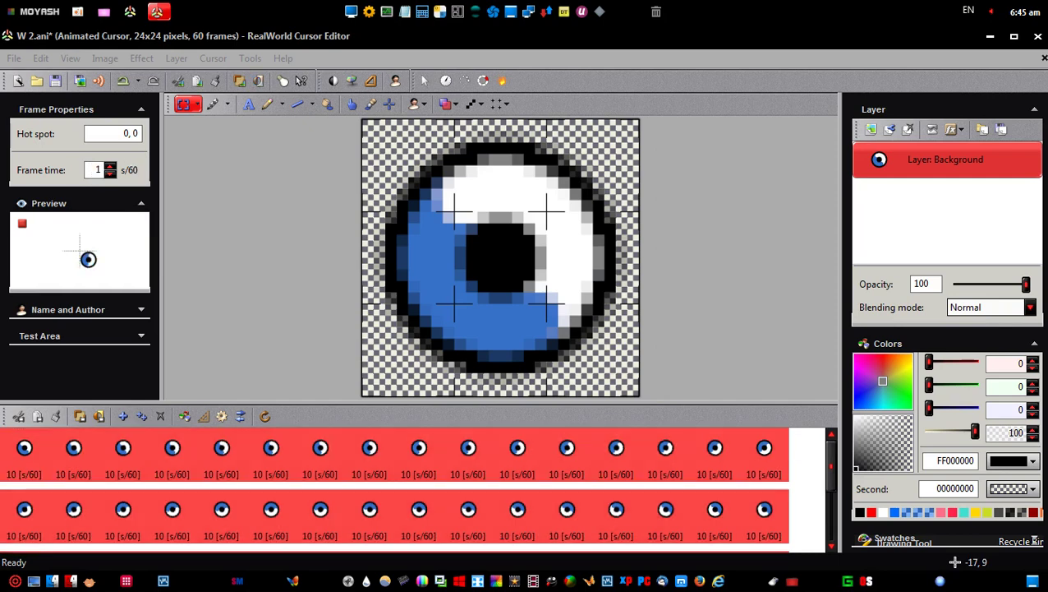
{"action": "key", "text": "Return"}
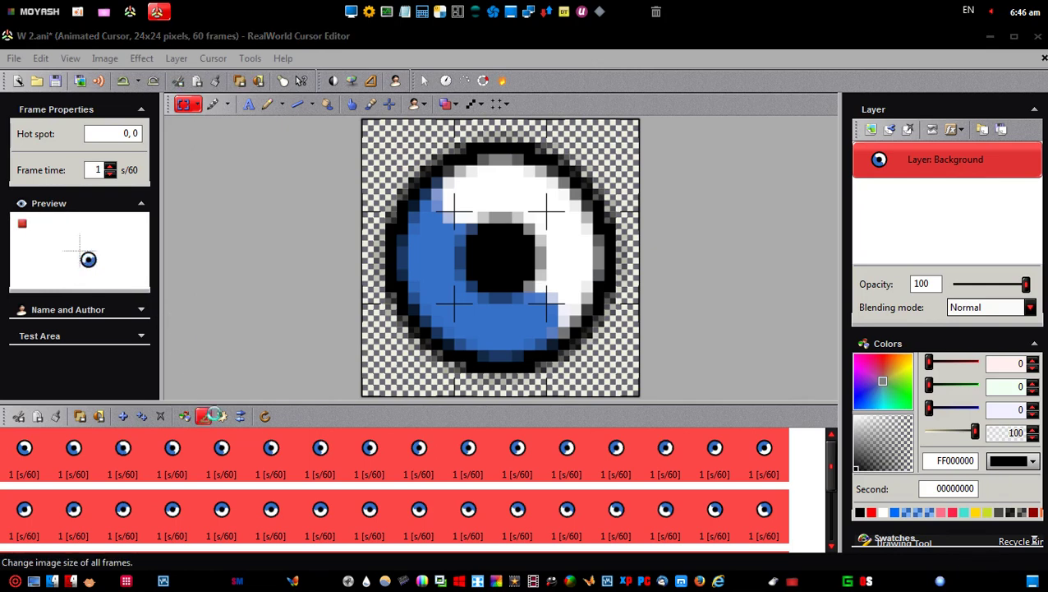
Step: Change the image size of all frames to 32 pixels using the Crop resizing method
{"action": "left_click", "coordinate": [204, 416]}
{"action": "left_click", "coordinate": [515, 367]}
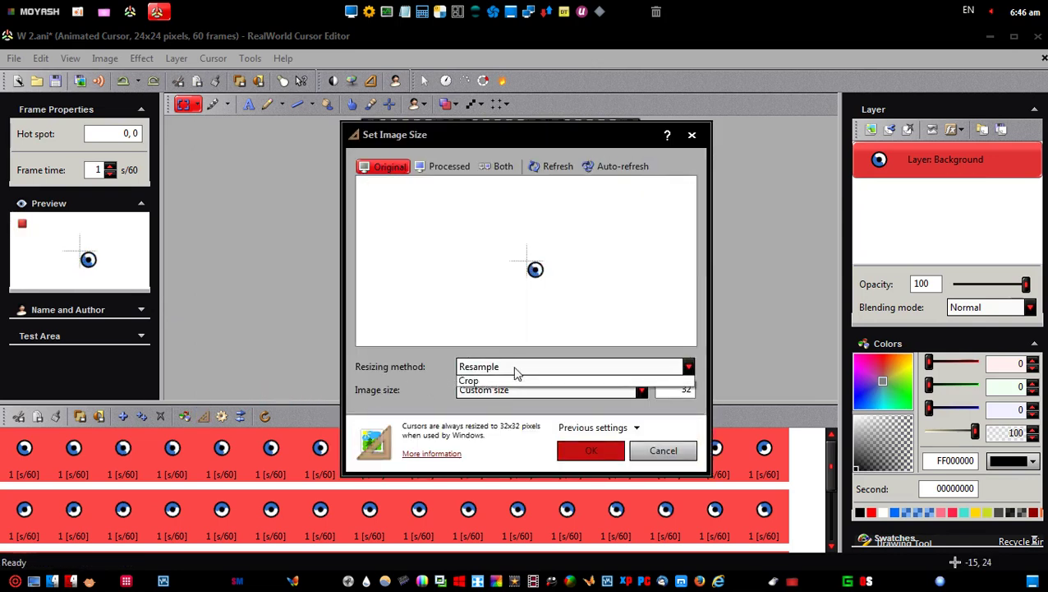
{"action": "left_click", "coordinate": [513, 393]}
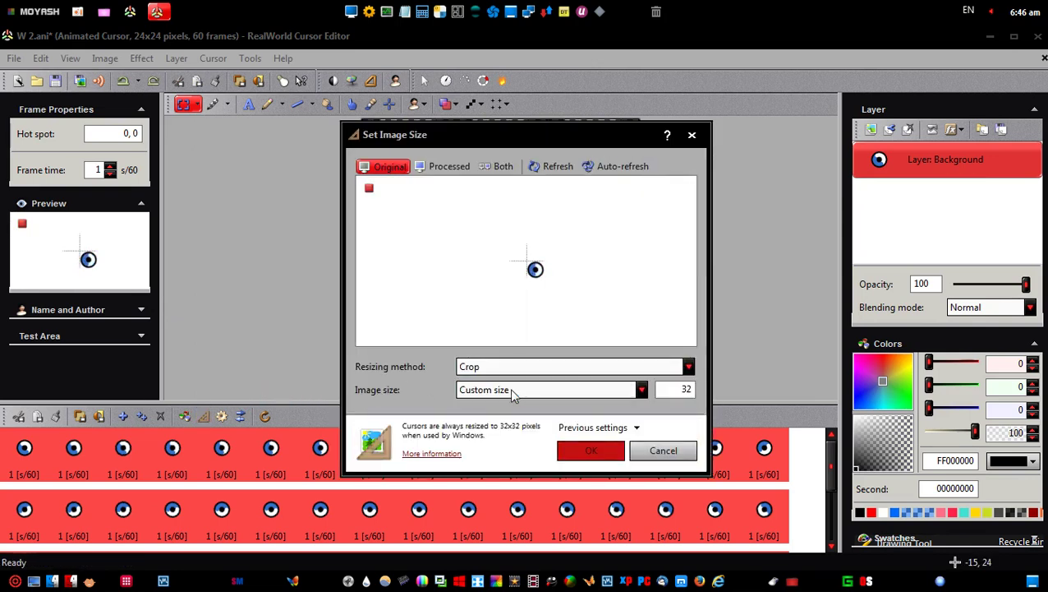
{"action": "left_click", "coordinate": [592, 450]}
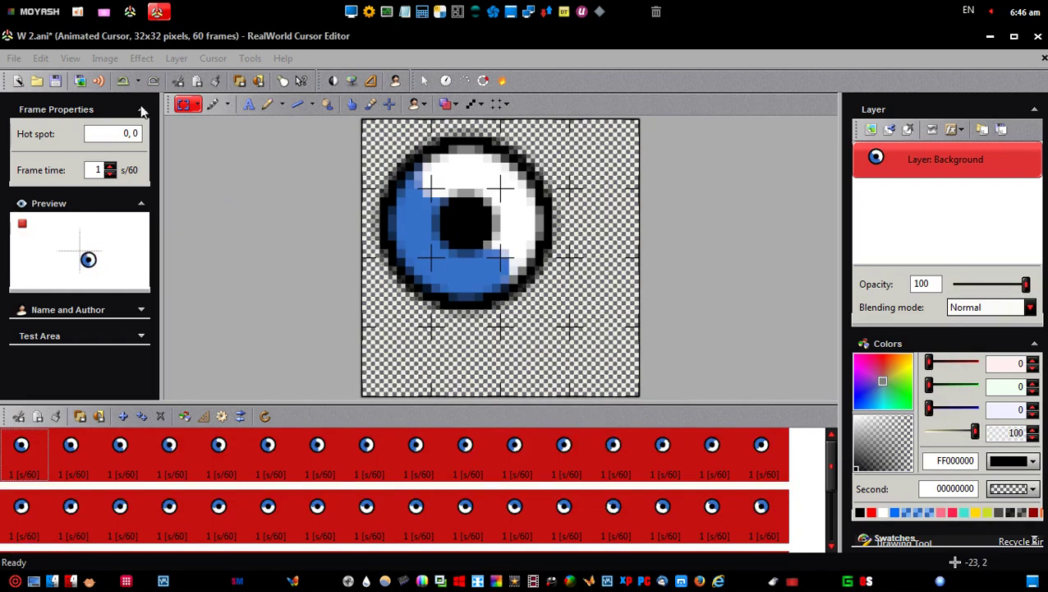
Step: Mirror all the animation frames and reverse their order
{"action": "left_click", "coordinate": [106, 54]}
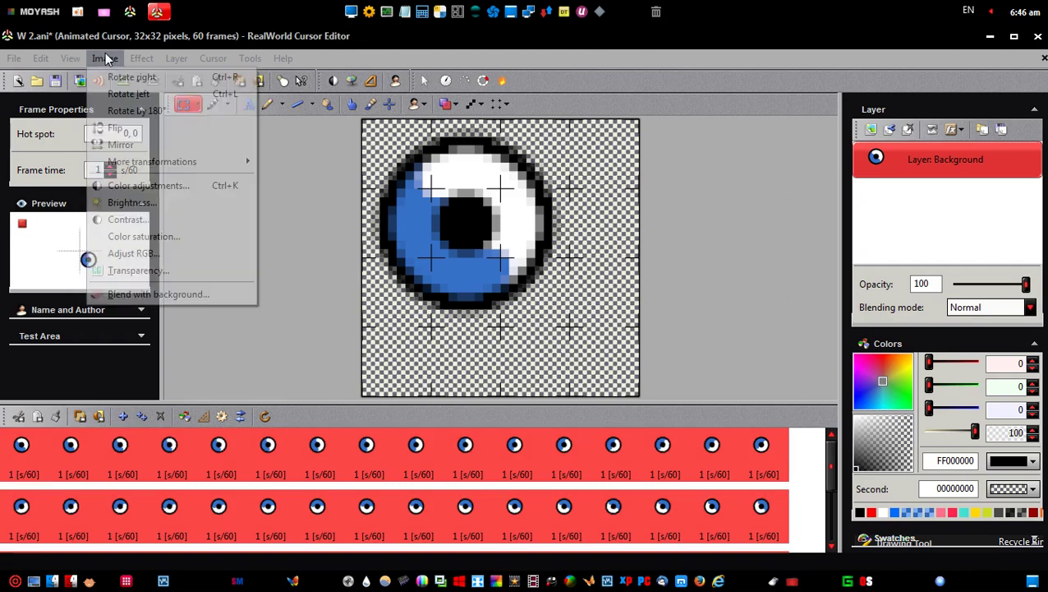
{"action": "left_click", "coordinate": [129, 144]}
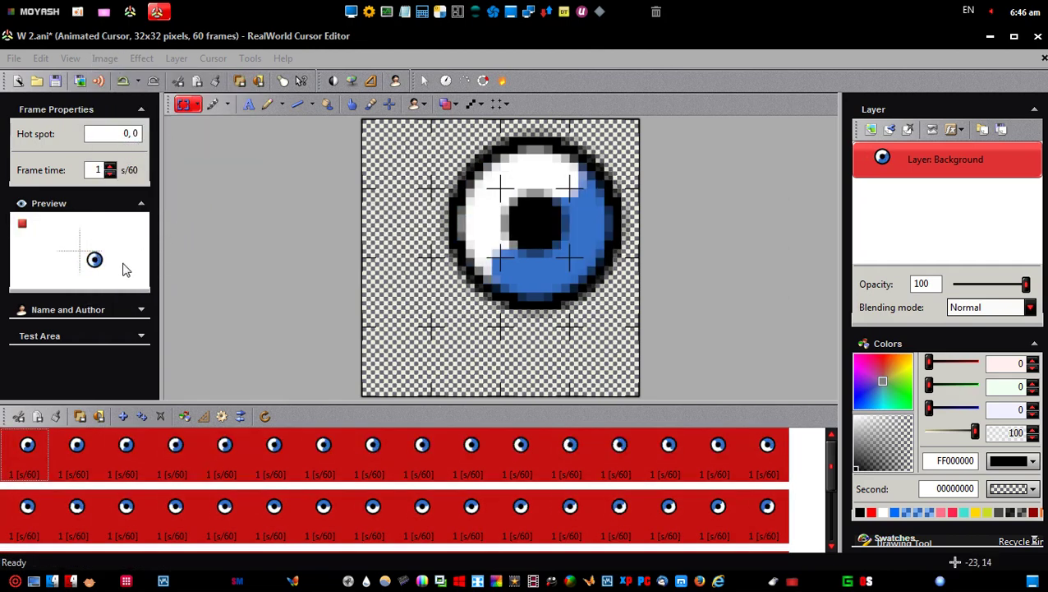
{"action": "left_click", "coordinate": [240, 417]}
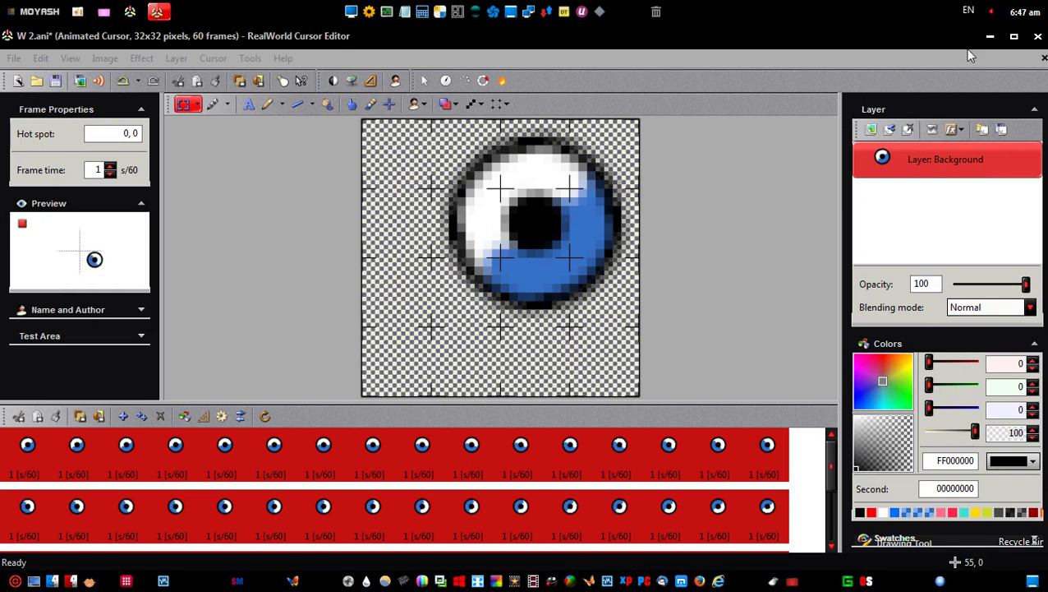
Step: Open the W 1 arrow image from the Cursor folder in RealWorld Cursor Editor
{"action": "left_click", "coordinate": [992, 37]}
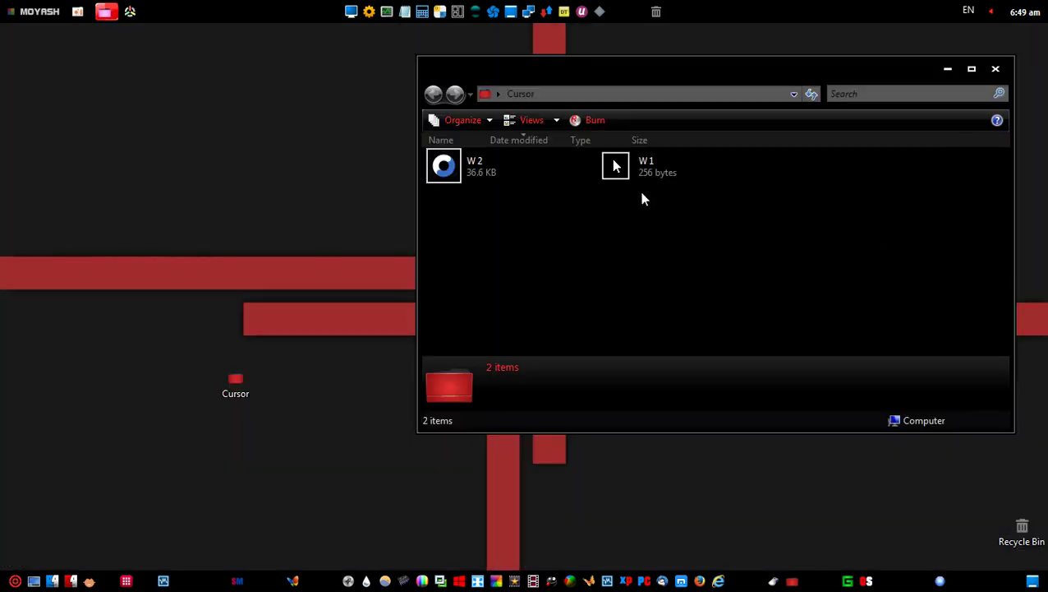
{"action": "left_click", "coordinate": [615, 171]}
{"action": "left_click", "coordinate": [613, 168]}
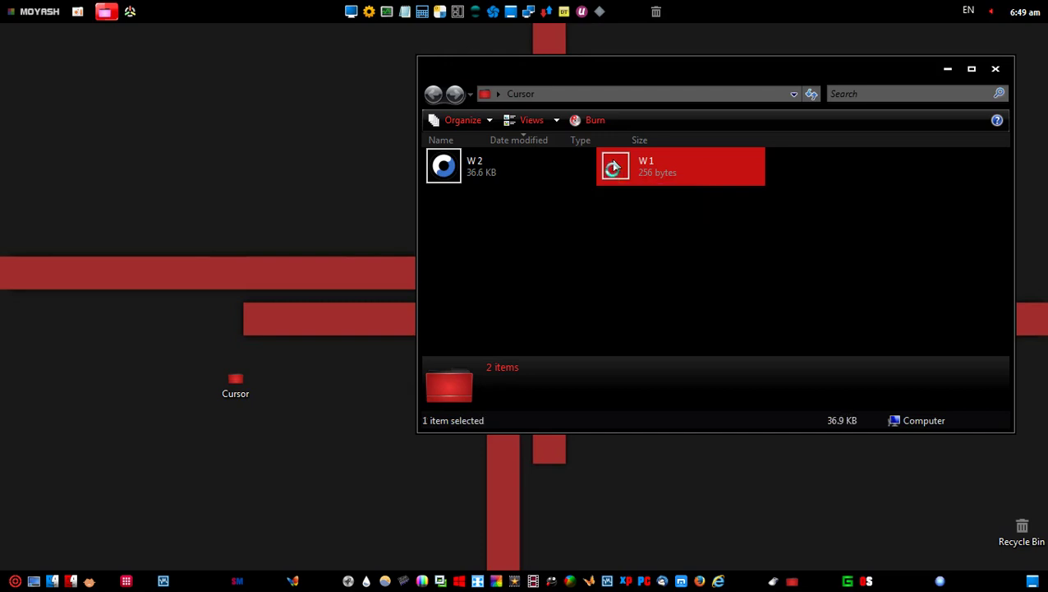
{"action": "right_click", "coordinate": [614, 168]}
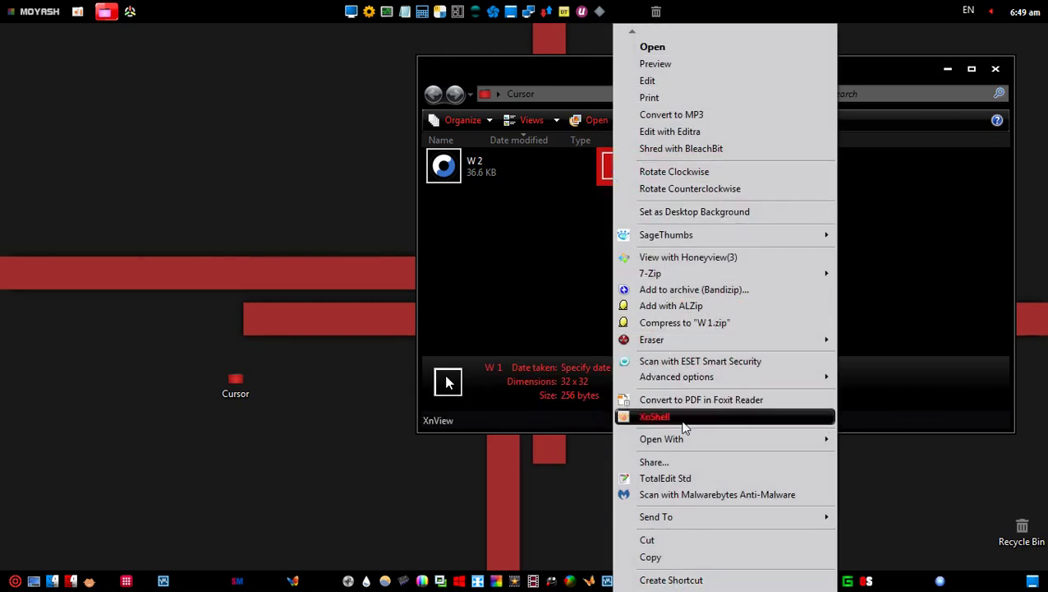
{"action": "mouse_move", "coordinate": [687, 444]}
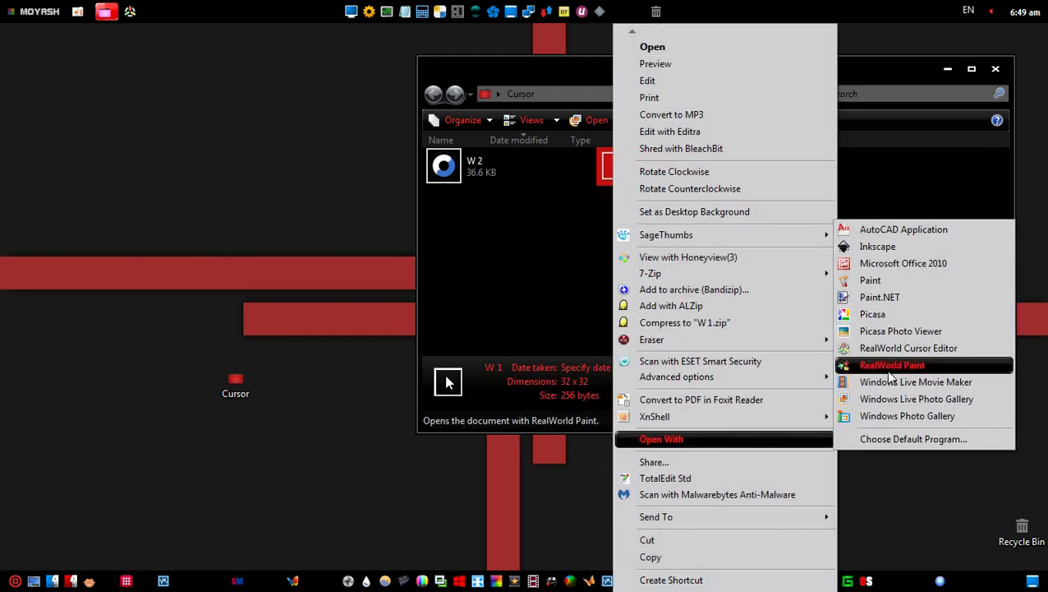
{"action": "left_click", "coordinate": [879, 348]}
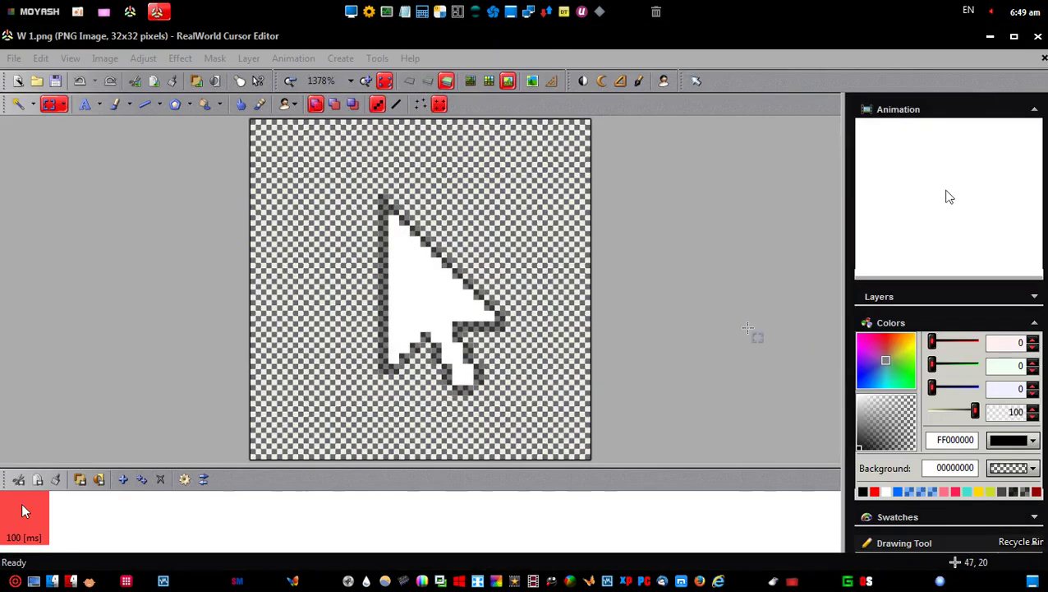
Step: Create a mouse cursor from the image at custom size 32 with 32-bit smooth edges, and move the arrow to the canvas's lower-left corner
{"action": "left_click", "coordinate": [696, 84]}
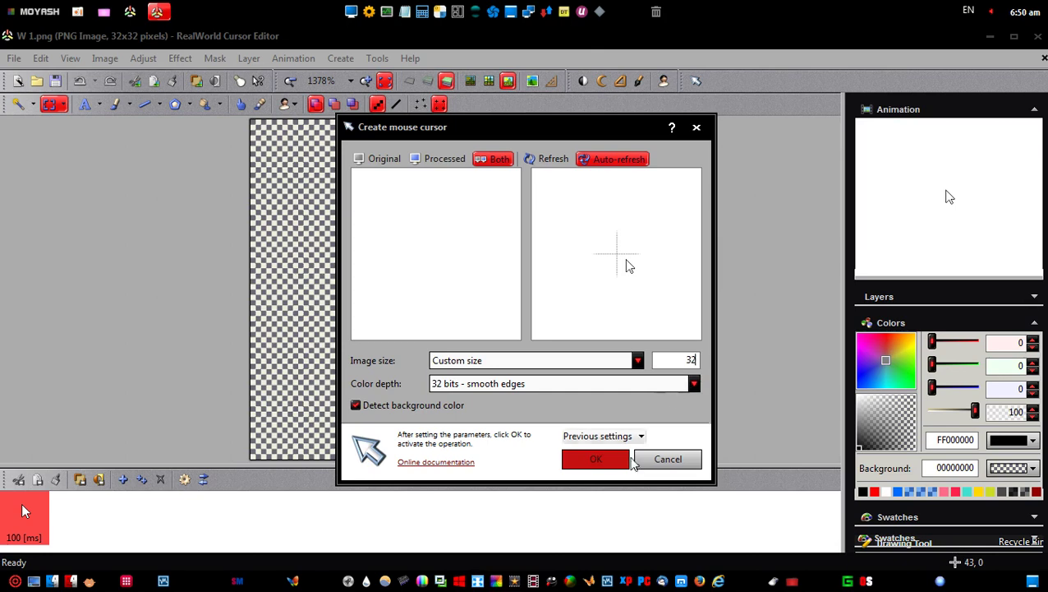
{"action": "left_click", "coordinate": [620, 459]}
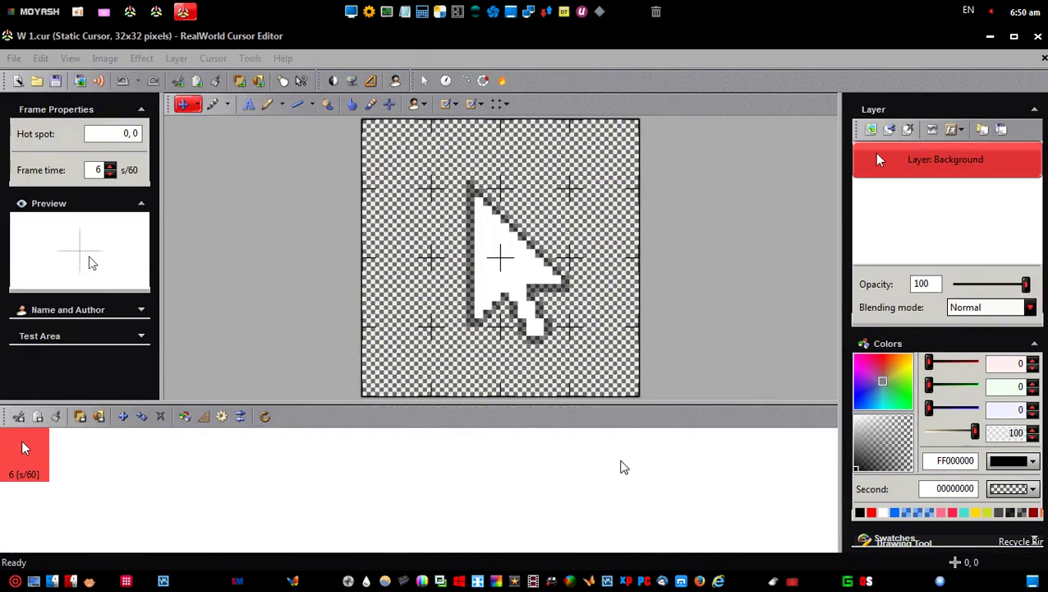
{"action": "left_click", "coordinate": [182, 107]}
{"action": "left_click_drag", "start_coordinate": [516, 273], "coordinate": [454, 304]}
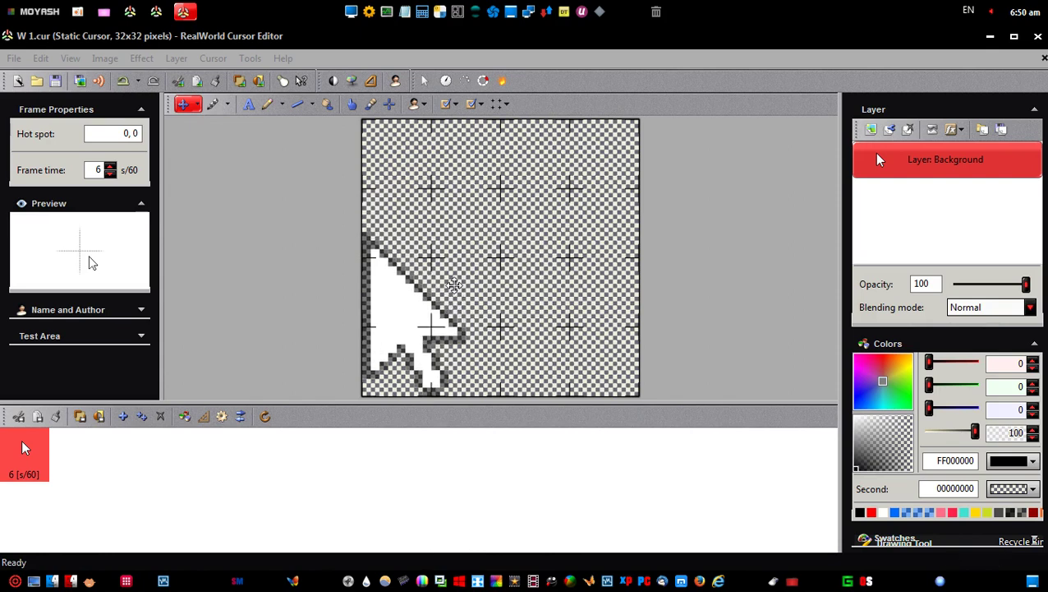
Step: Place the hot spot on the arrow's tip at 0, 13 and copy its coordinates
{"action": "left_click", "coordinate": [391, 110]}
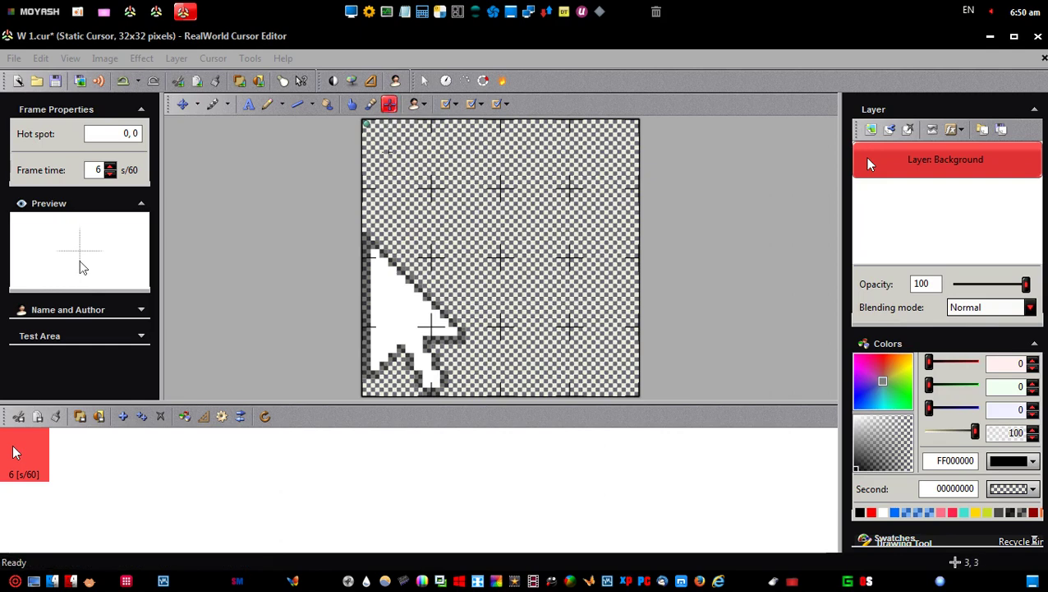
{"action": "left_click", "coordinate": [365, 237]}
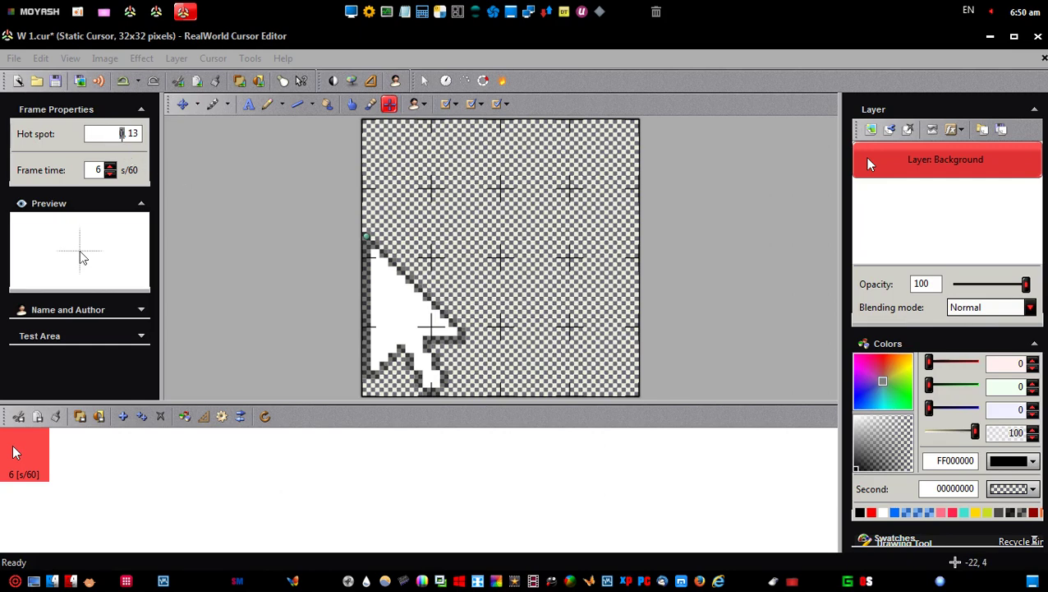
{"action": "left_click_drag", "start_coordinate": [122, 133], "coordinate": [154, 142]}
{"action": "right_click", "coordinate": [129, 136]}
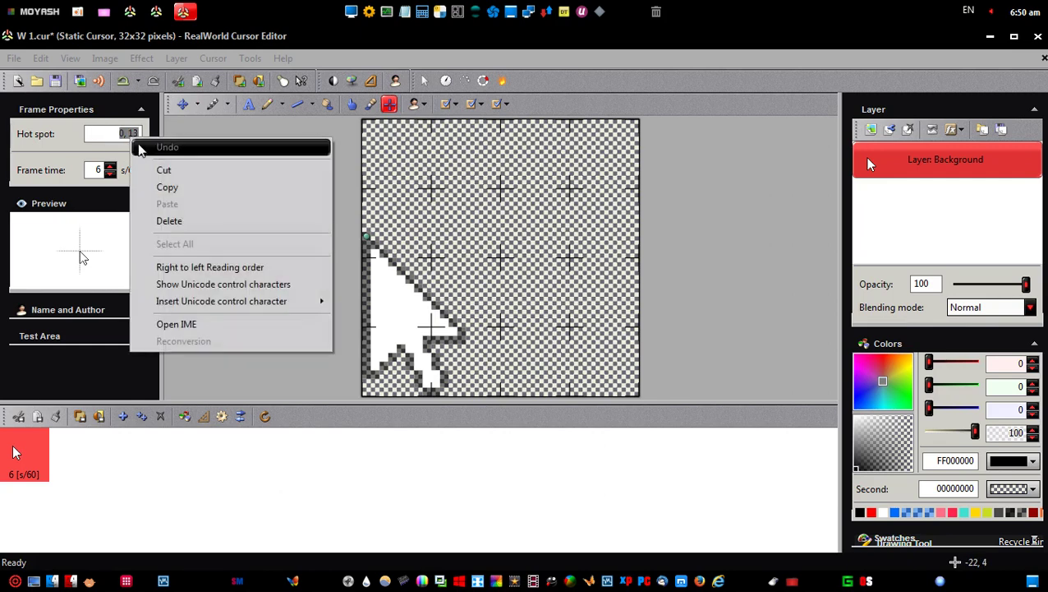
{"action": "left_click", "coordinate": [229, 188]}
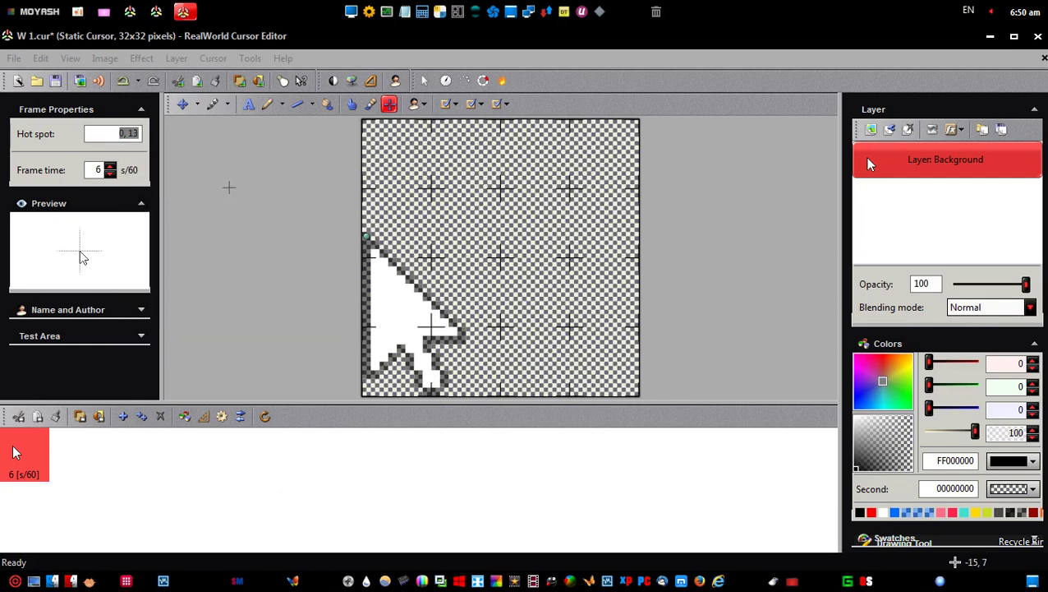
Step: Paste the copied hot spot 0, 13 into all frames of the W 2 animated cursor
{"action": "left_click", "coordinate": [131, 13]}
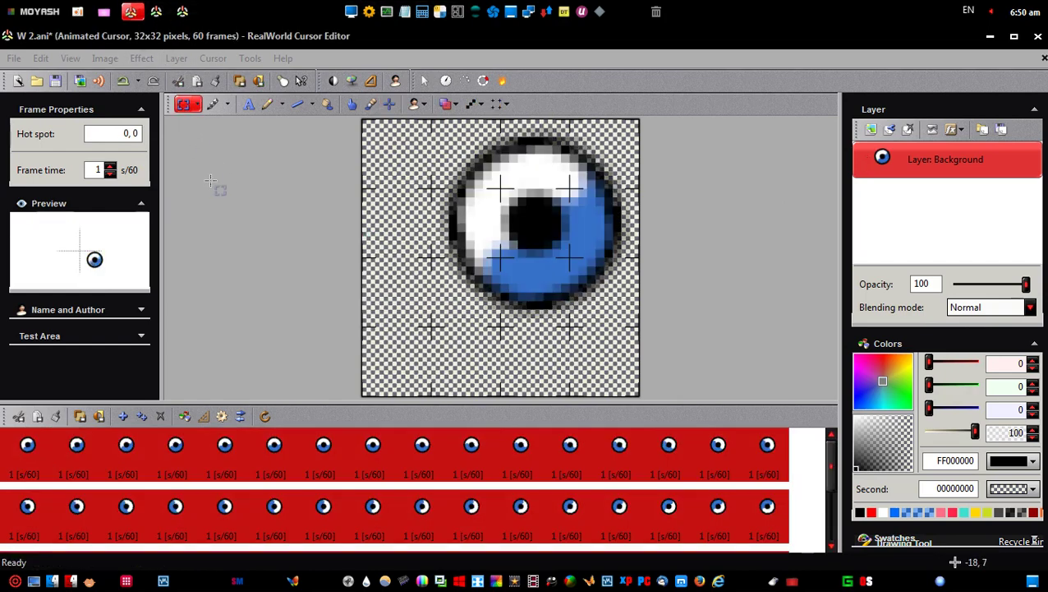
{"action": "left_click_drag", "start_coordinate": [113, 132], "coordinate": [150, 133]}
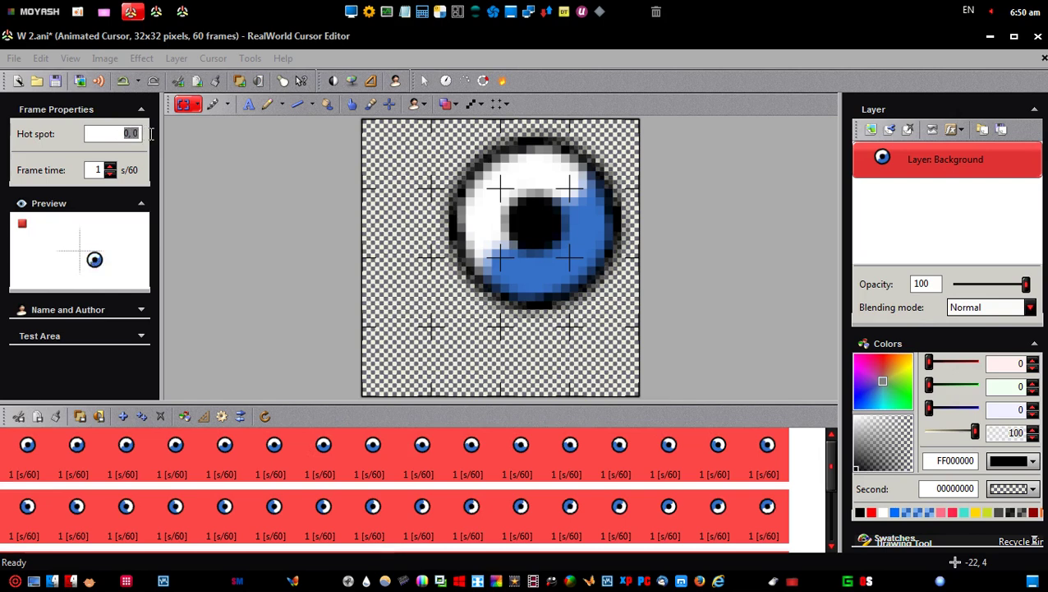
{"action": "right_click", "coordinate": [129, 133]}
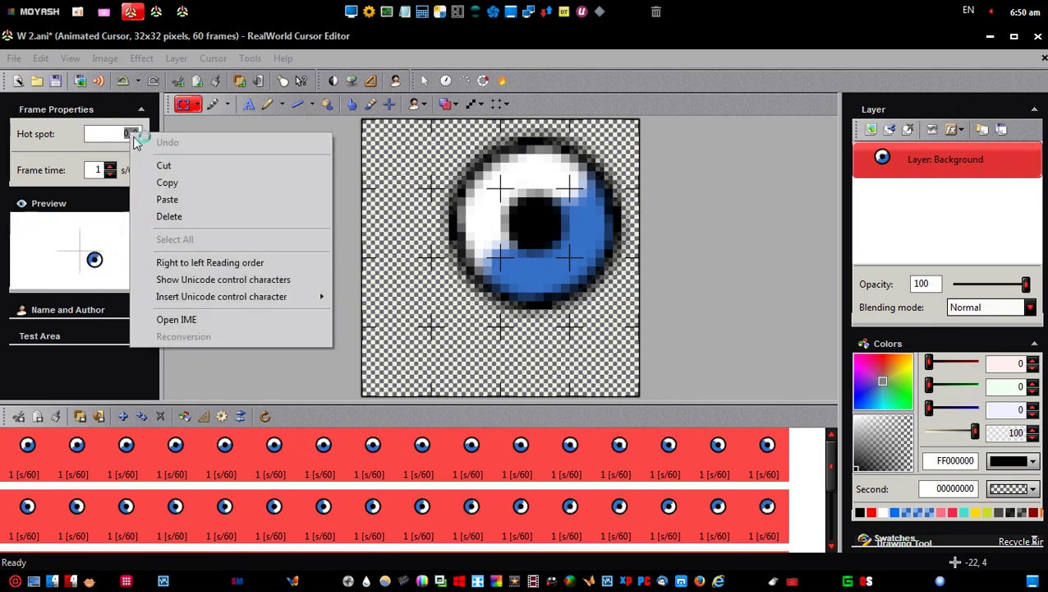
{"action": "left_click", "coordinate": [200, 200]}
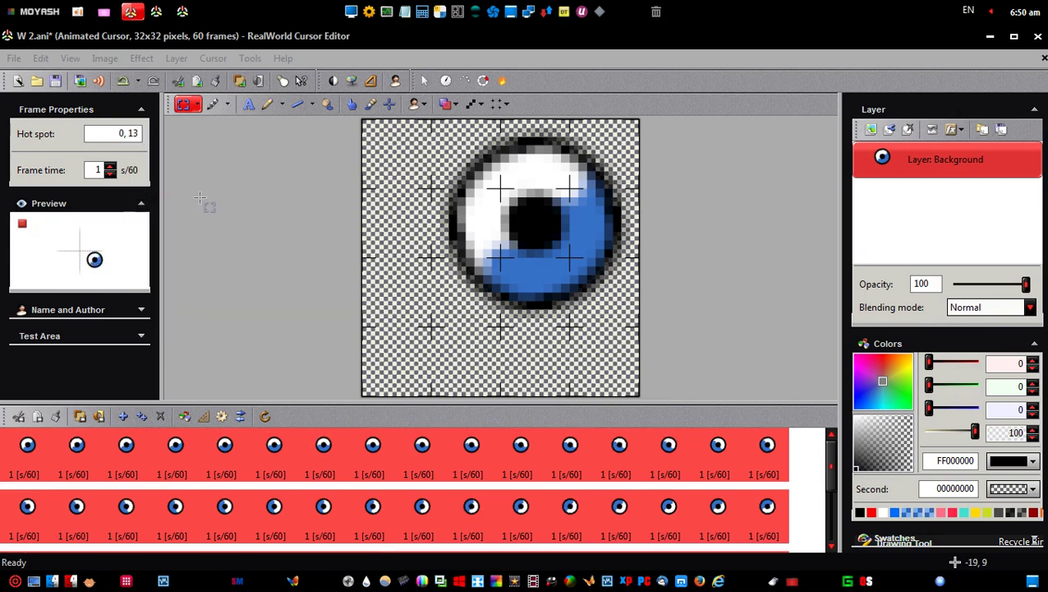
Step: Select the entire image of the W 1 cursor and copy the selection
{"action": "left_click", "coordinate": [185, 12]}
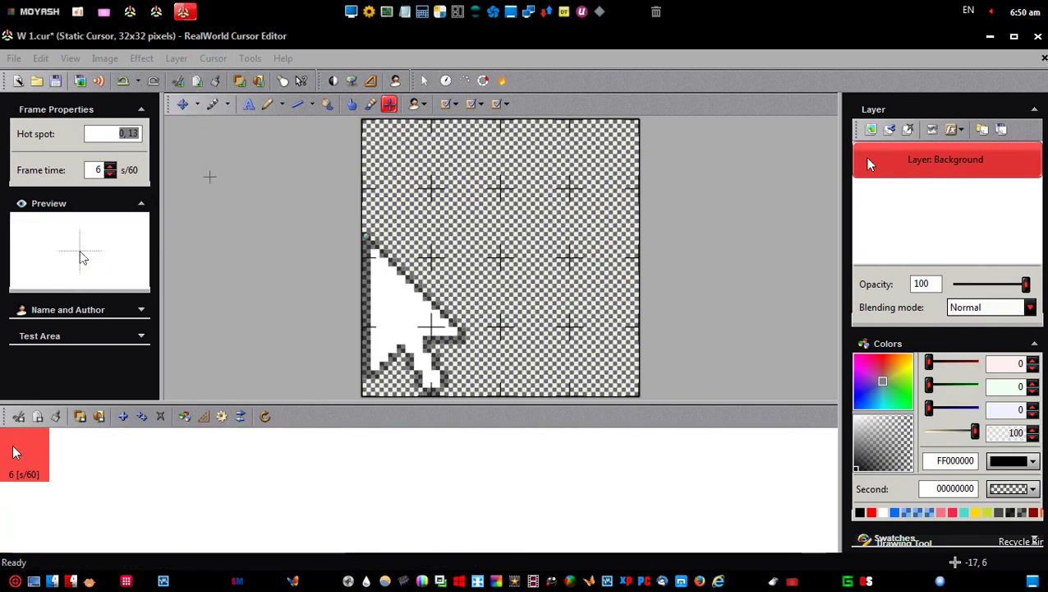
{"action": "left_click", "coordinate": [41, 58]}
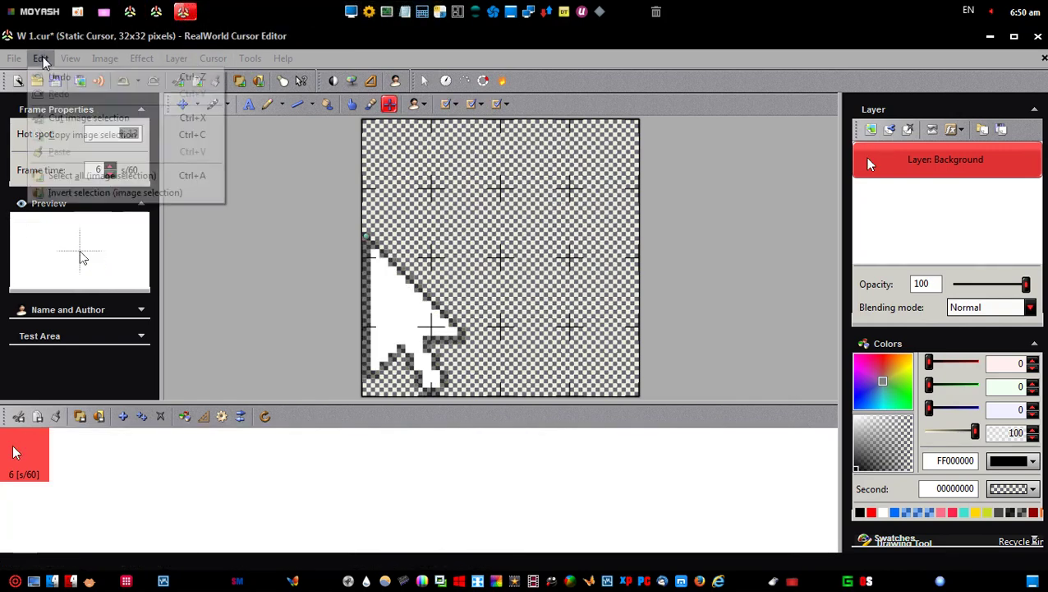
{"action": "left_click", "coordinate": [105, 175]}
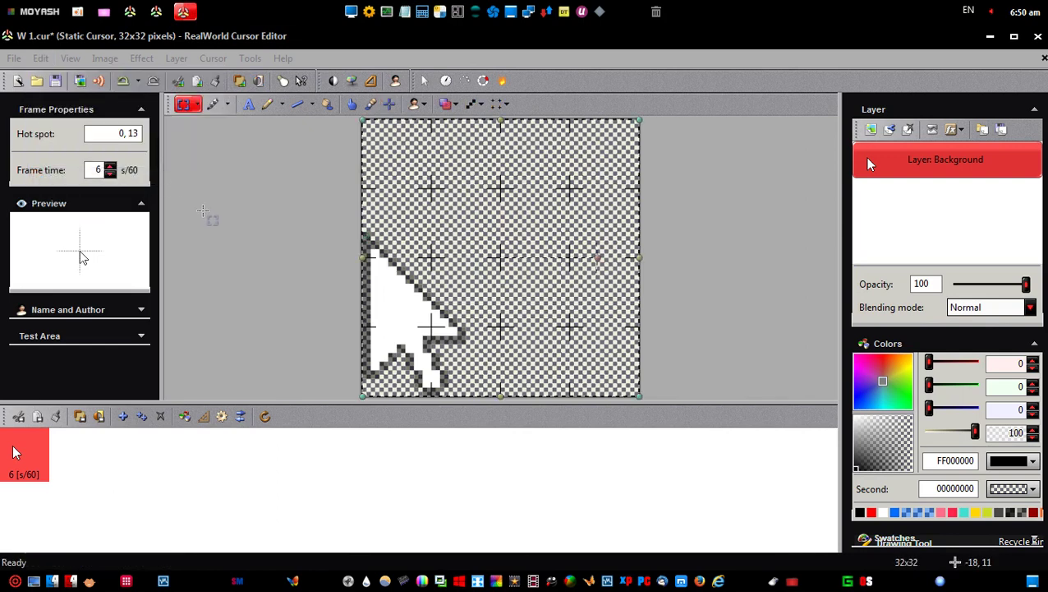
{"action": "left_click", "coordinate": [41, 58]}
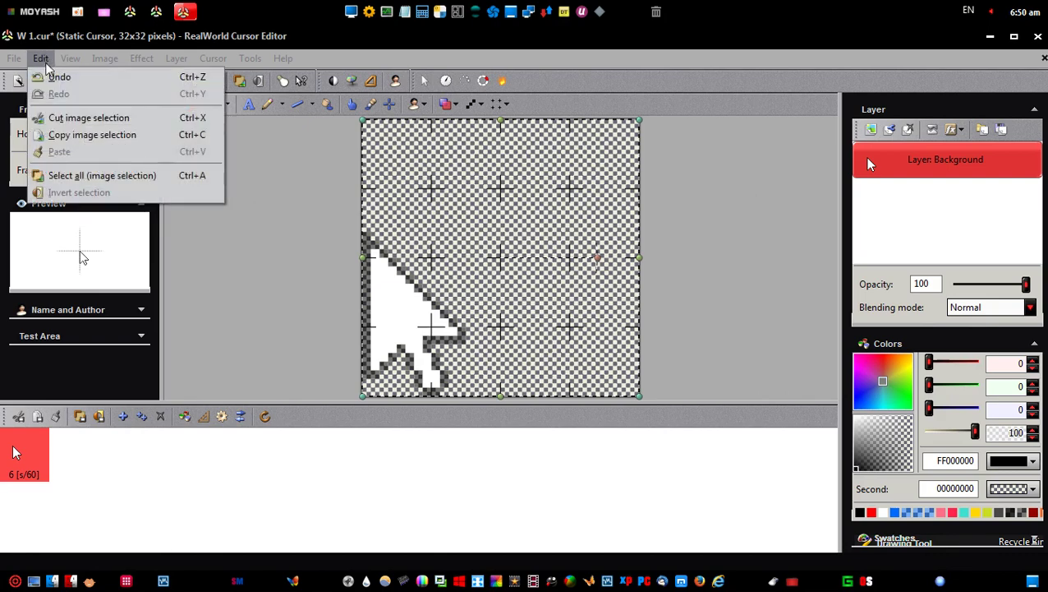
{"action": "left_click", "coordinate": [119, 135]}
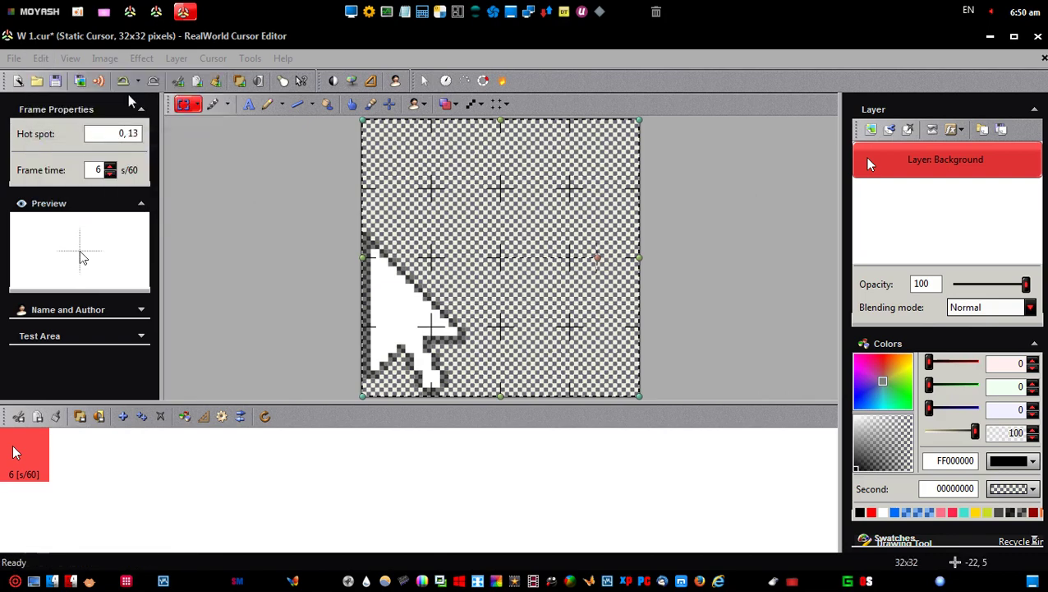
Step: Paste the copied W 1 arrow into each of frames 1 to 16 of the W 2 animated cursor, one frame at a time
{"action": "left_click", "coordinate": [130, 11]}
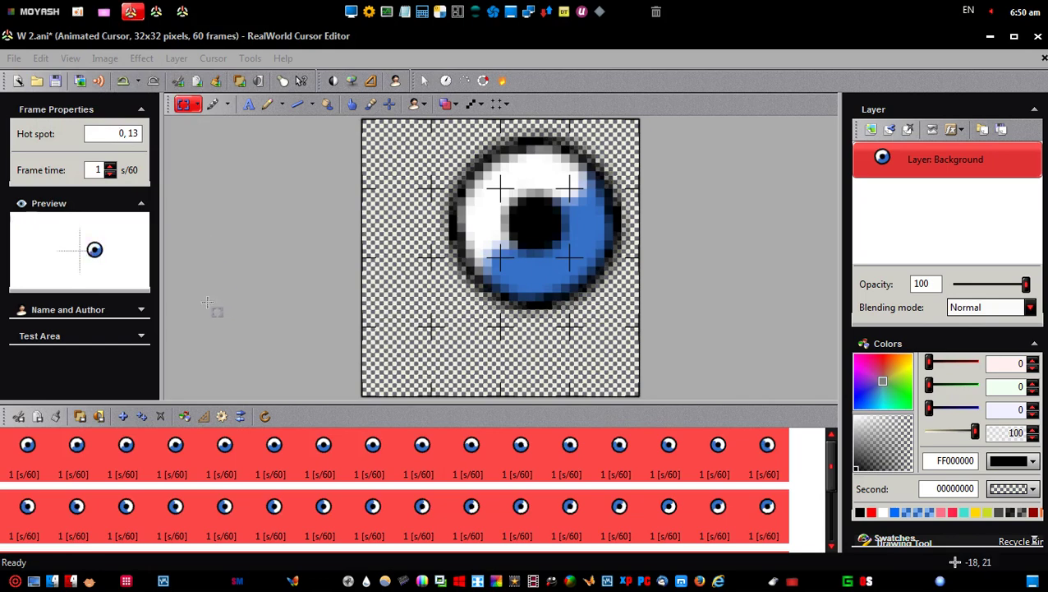
{"action": "left_click", "coordinate": [28, 448]}
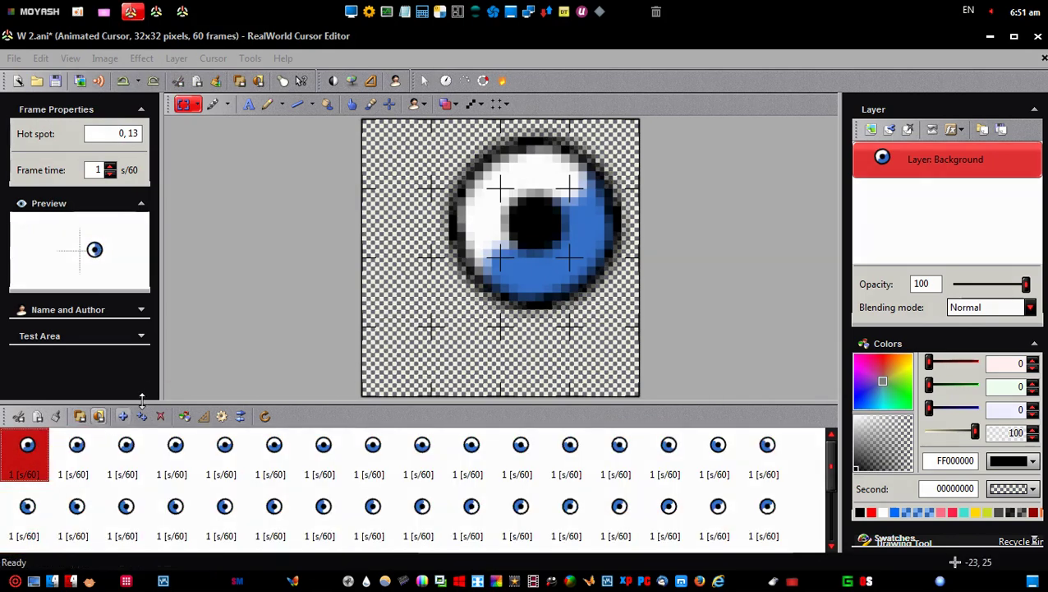
{"action": "key", "text": "ctrl+v"}
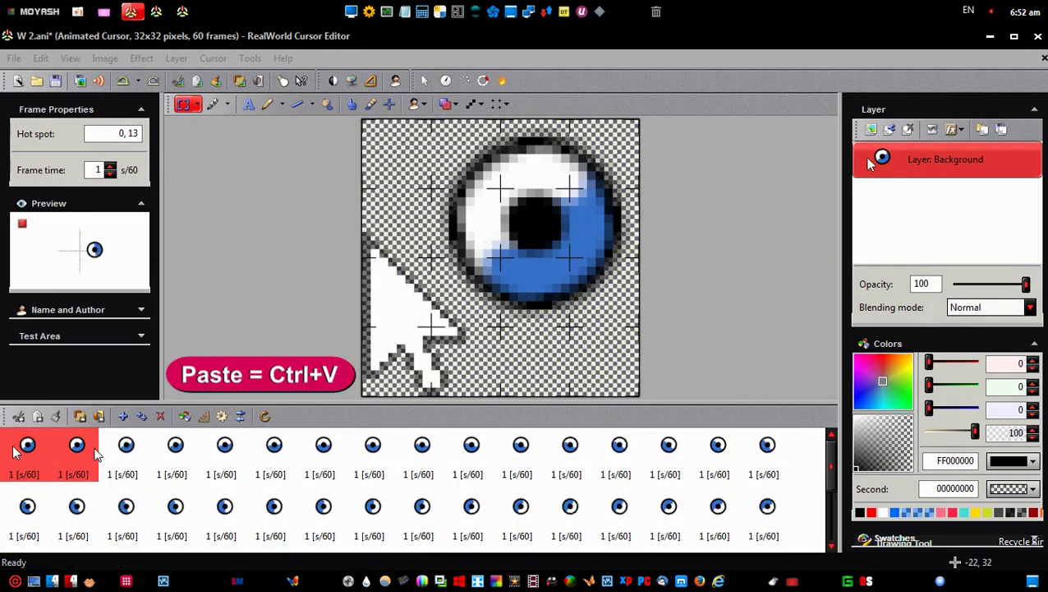
{"action": "left_click", "coordinate": [79, 450]}
{"action": "key", "text": "ctrl+v"}
{"action": "left_click", "coordinate": [871, 163]}
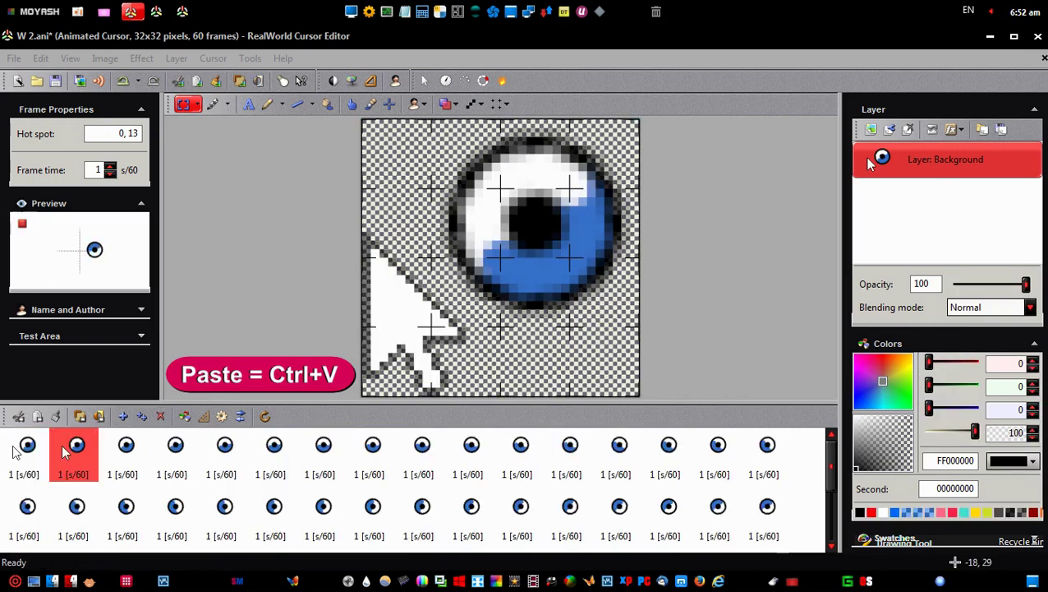
{"action": "left_click", "coordinate": [136, 448]}
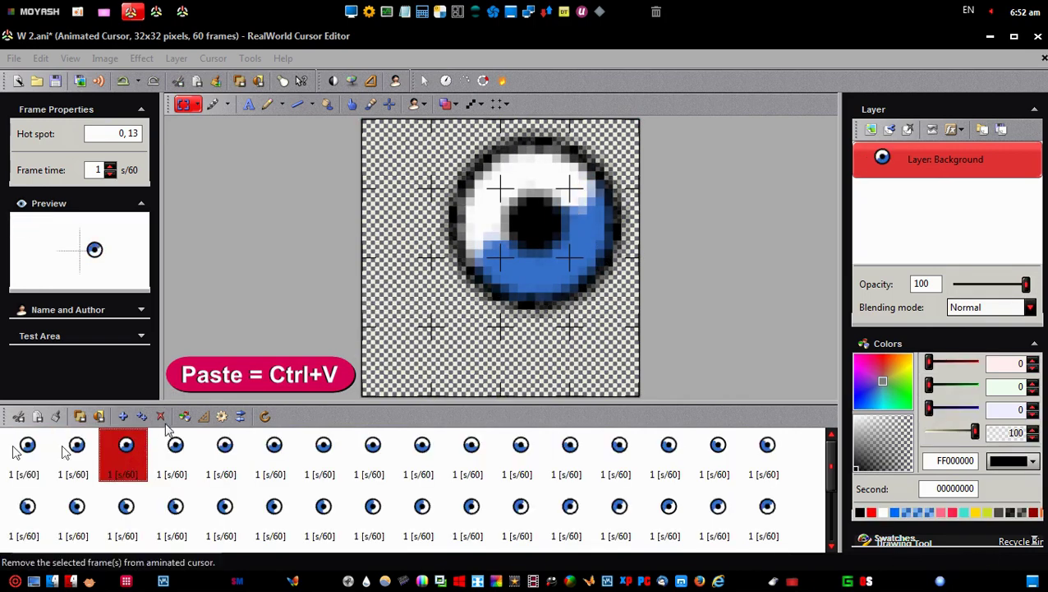
{"action": "key", "text": "ctrl+v"}
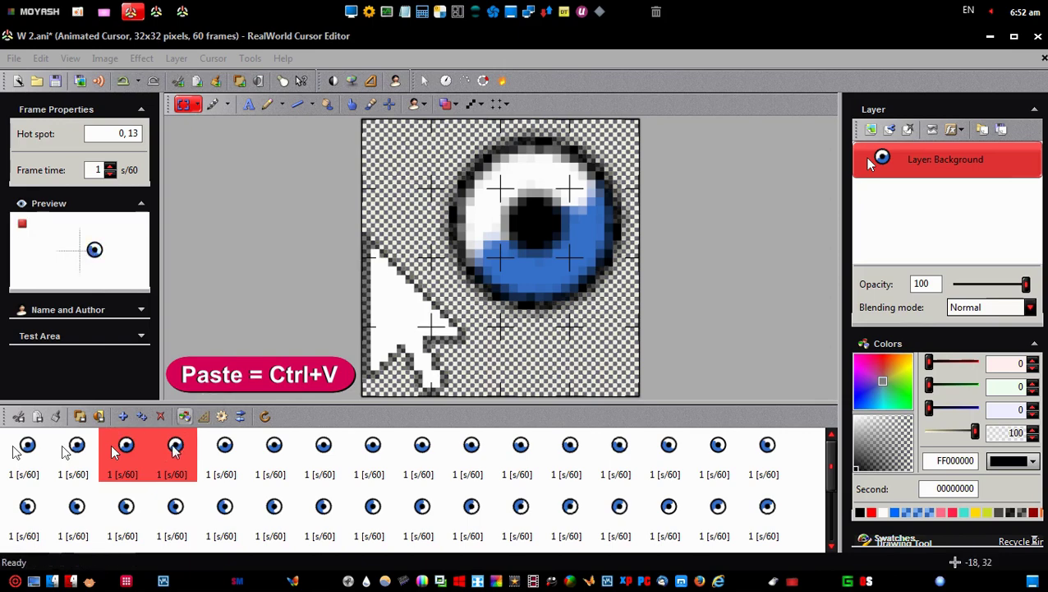
{"action": "left_click", "coordinate": [174, 450]}
{"action": "key", "text": "ctrl+v"}
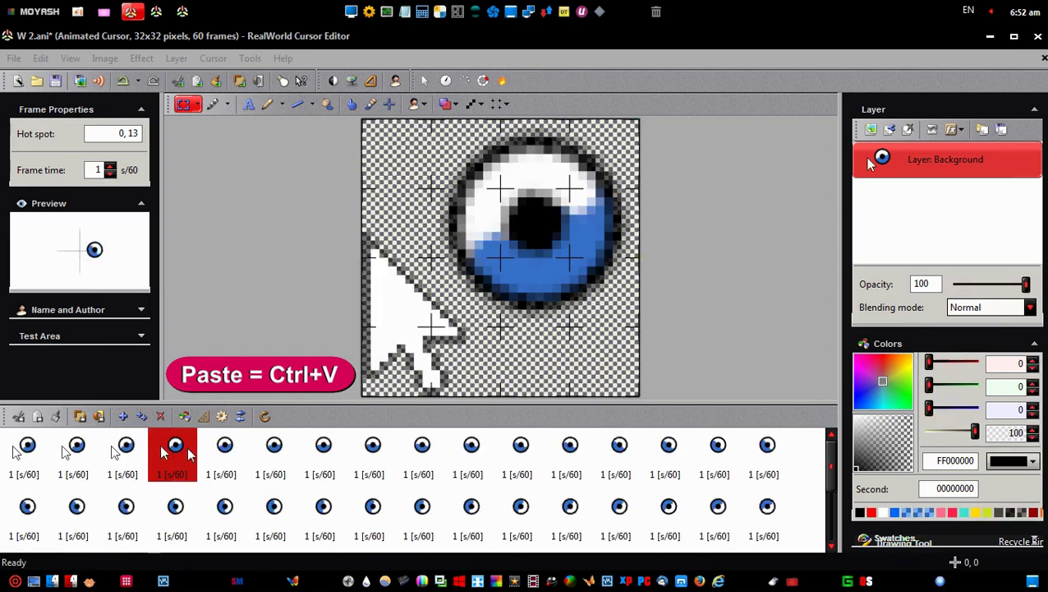
{"action": "left_click", "coordinate": [218, 458]}
{"action": "key", "text": "ctrl+v"}
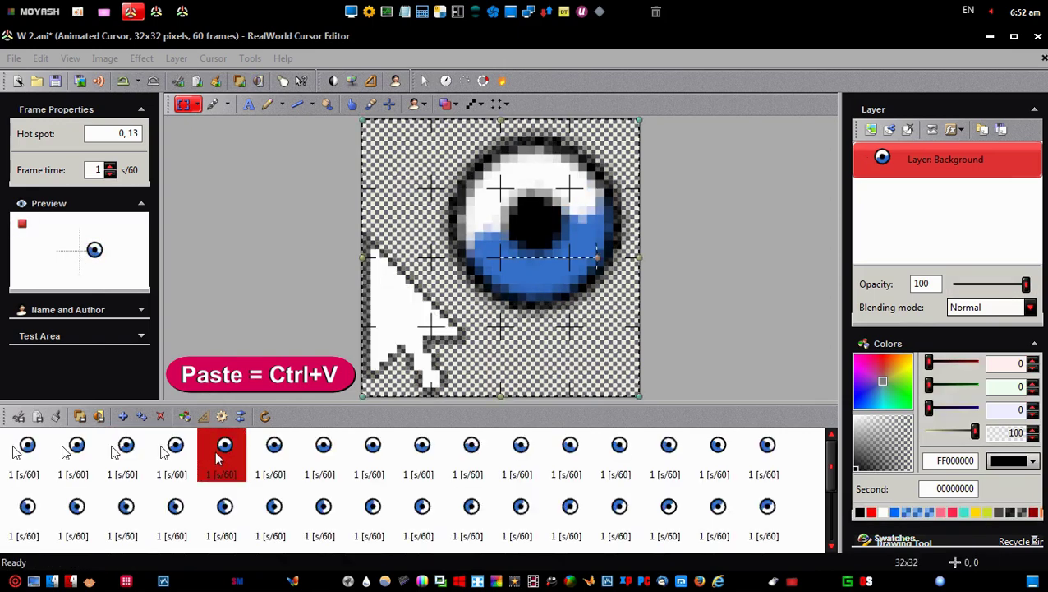
{"action": "left_click", "coordinate": [267, 459]}
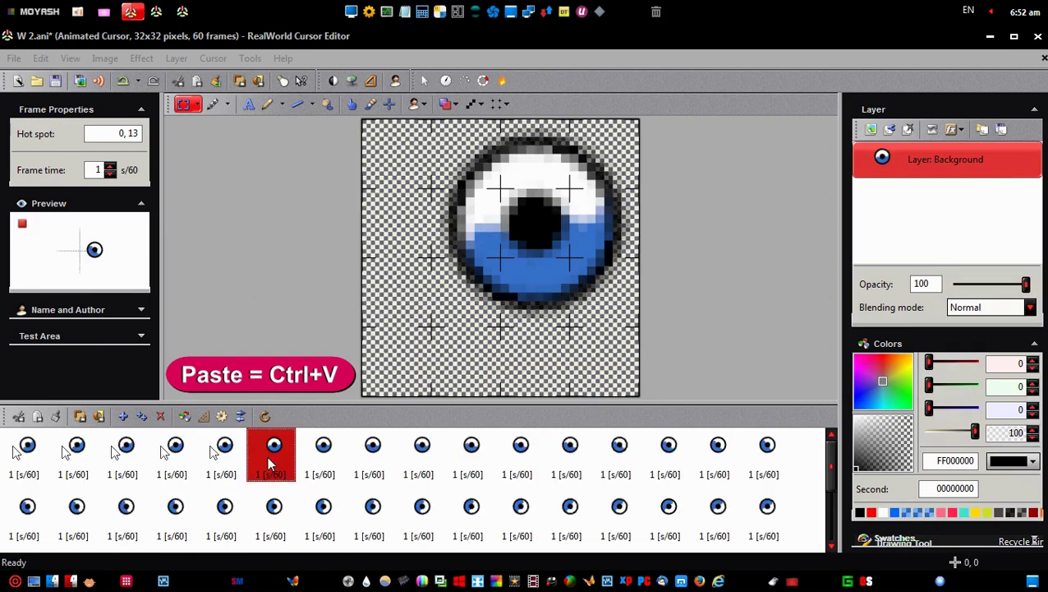
{"action": "key", "text": "ctrl+v"}
{"action": "left_click", "coordinate": [323, 460]}
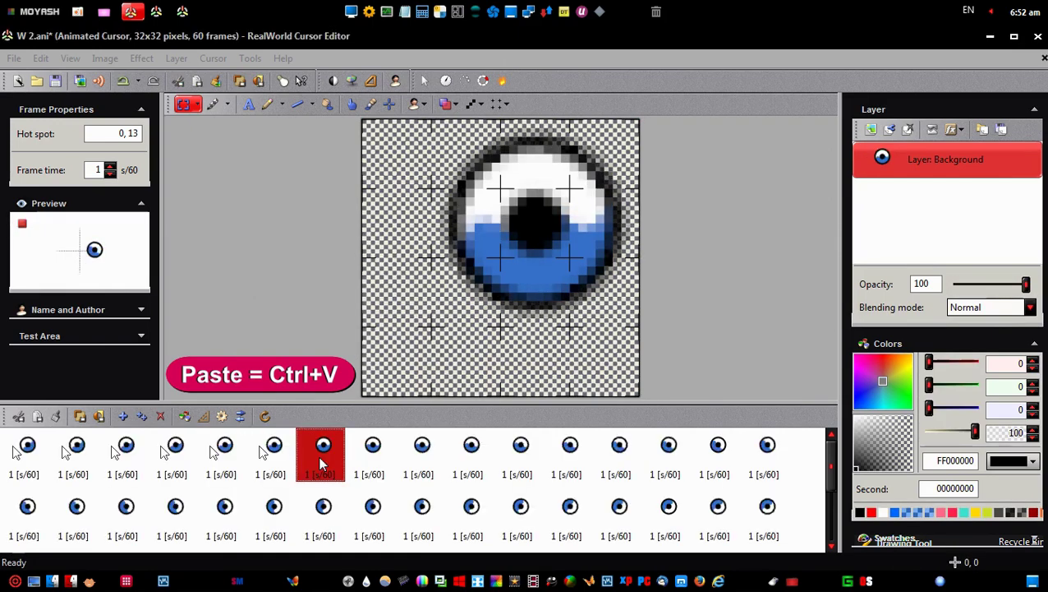
{"action": "key", "text": "ctrl+v"}
{"action": "left_click", "coordinate": [369, 463]}
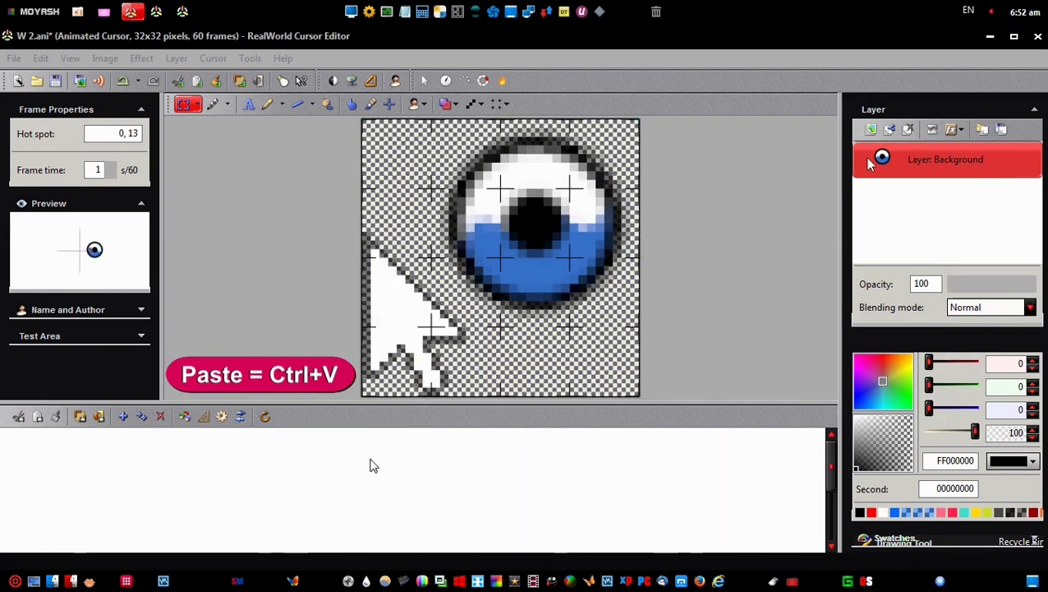
{"action": "key", "text": "ctrl+v"}
{"action": "left_click", "coordinate": [422, 465]}
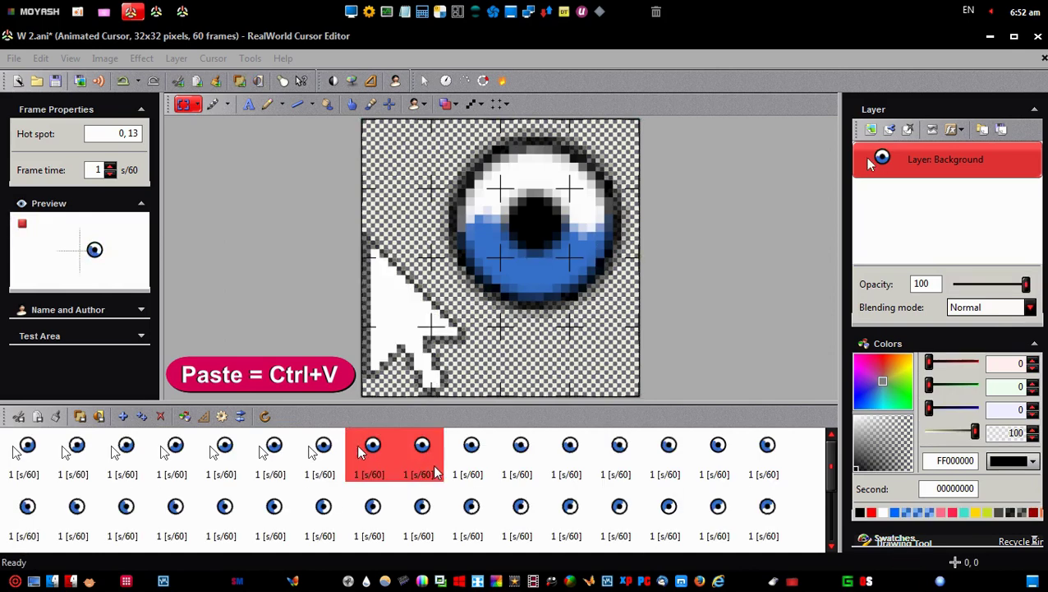
{"action": "key", "text": "ctrl+v"}
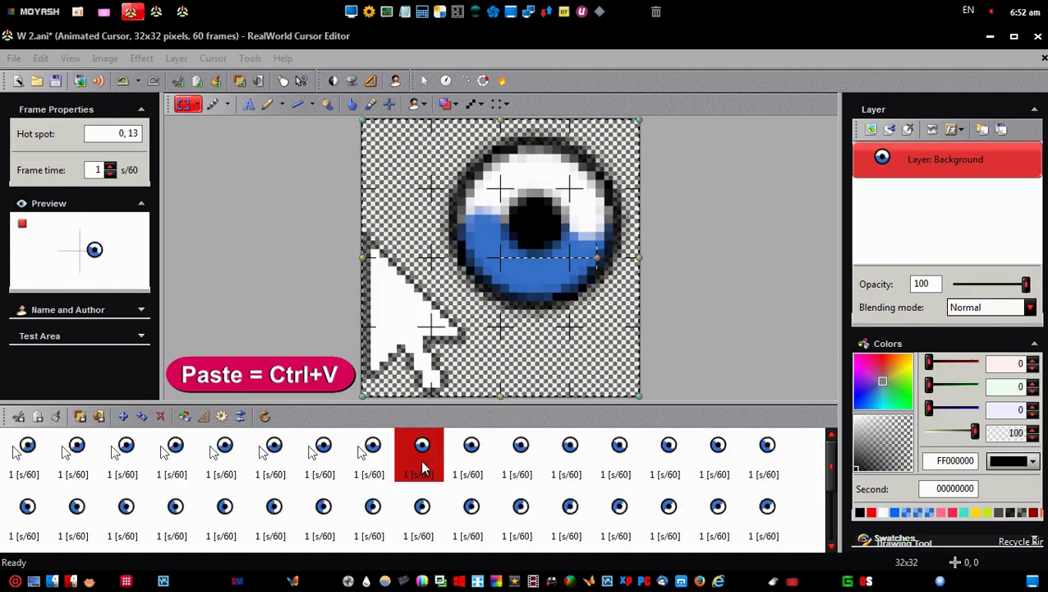
{"action": "left_click", "coordinate": [469, 467]}
{"action": "key", "text": "ctrl+v"}
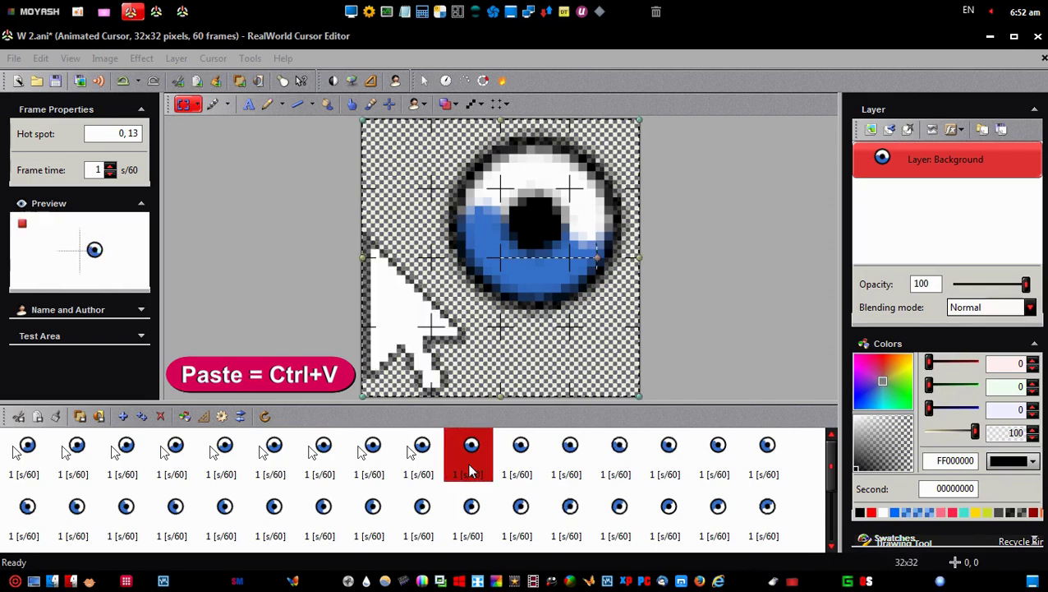
{"action": "left_click", "coordinate": [518, 468]}
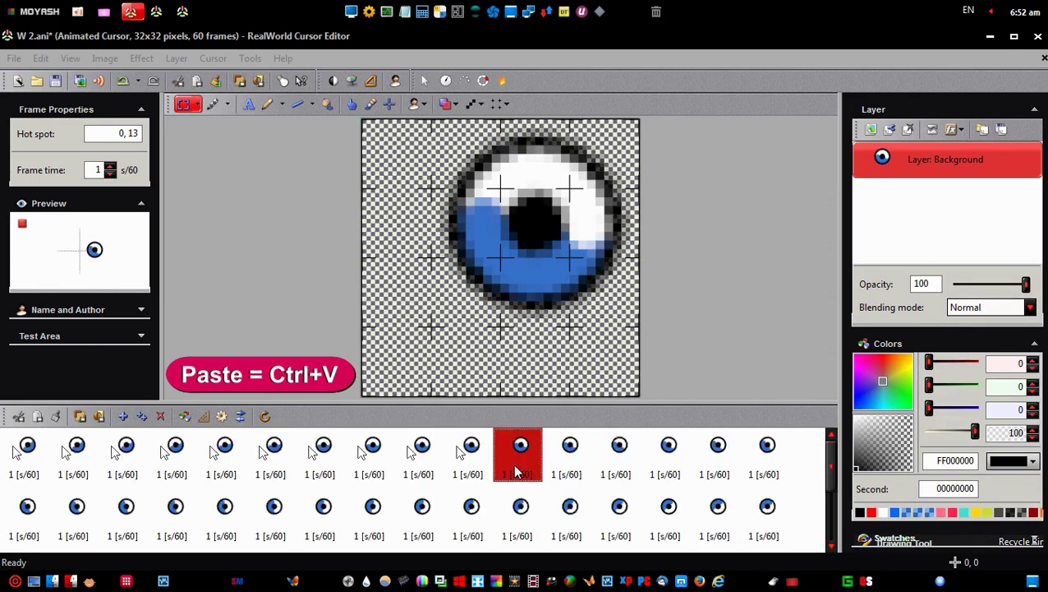
{"action": "key", "text": "ctrl+v"}
{"action": "left_click", "coordinate": [567, 467]}
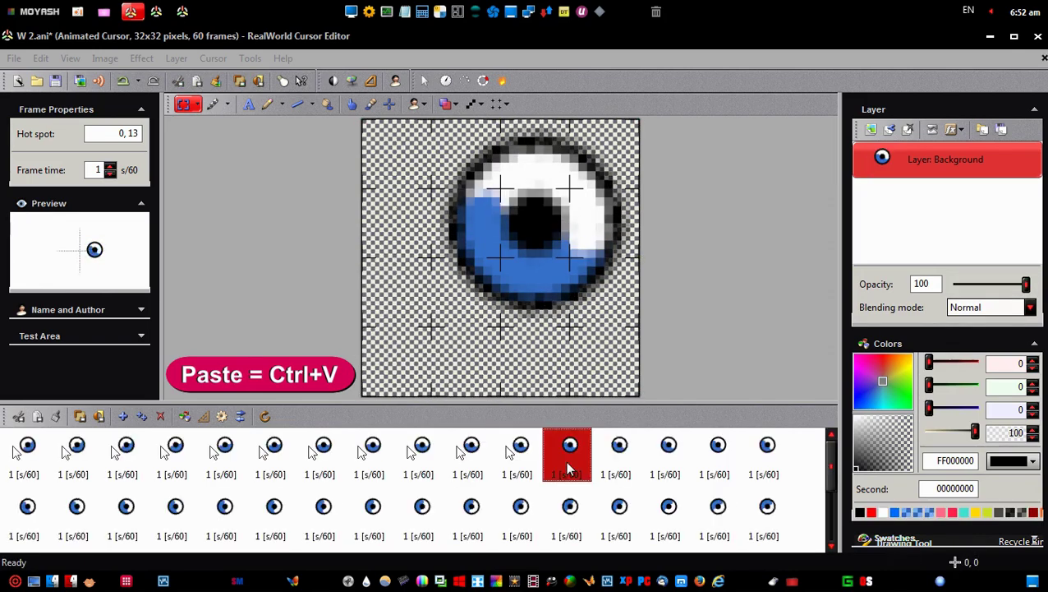
{"action": "key", "text": "ctrl+v"}
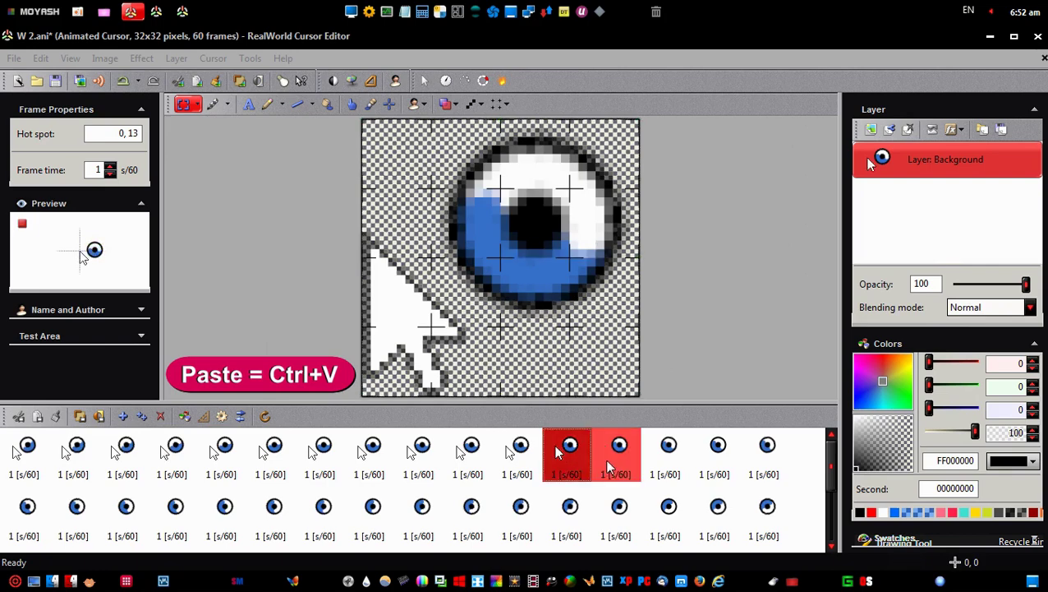
{"action": "left_click", "coordinate": [608, 465]}
{"action": "key", "text": "ctrl+v"}
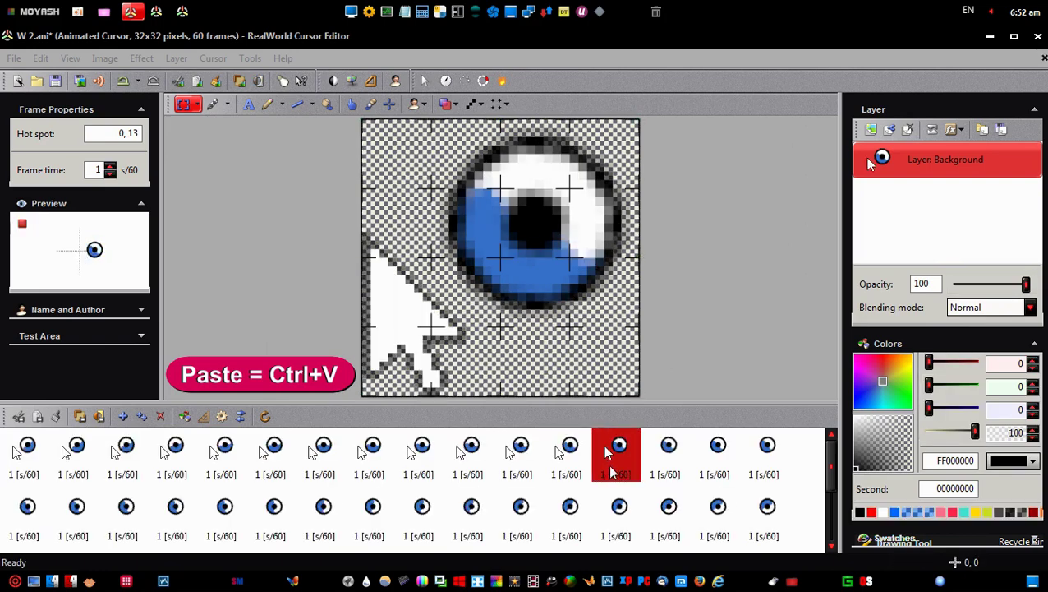
{"action": "left_click", "coordinate": [662, 465]}
{"action": "key", "text": "ctrl+v"}
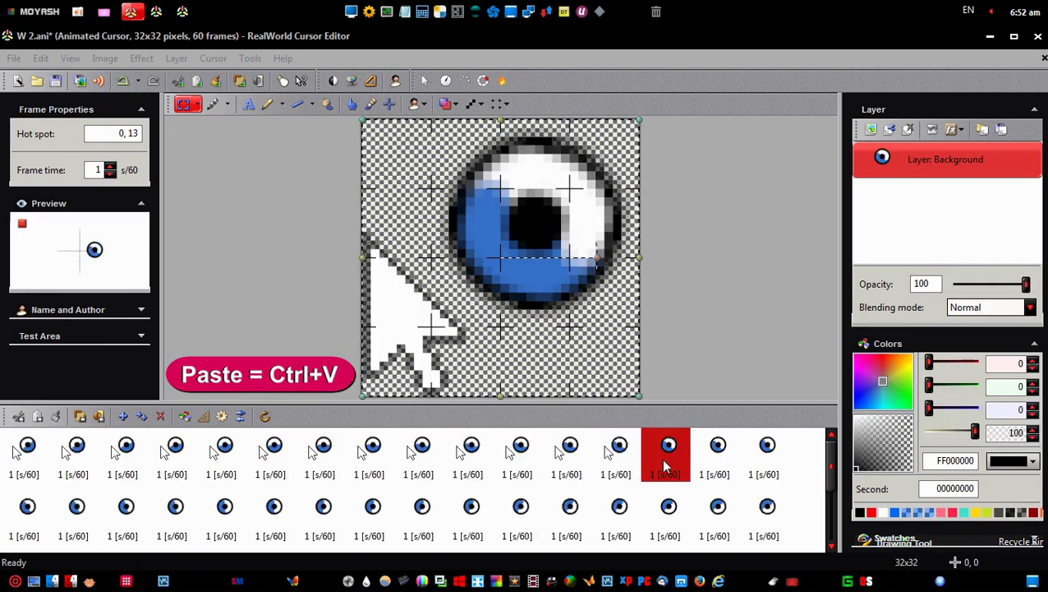
{"action": "left_click", "coordinate": [718, 463]}
{"action": "key", "text": "ctrl+v"}
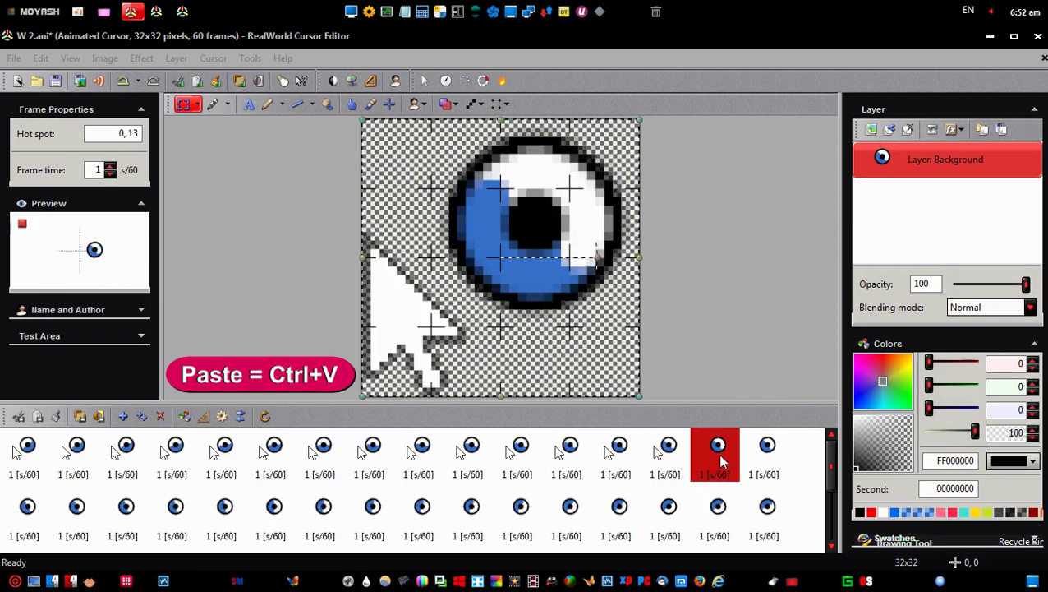
{"action": "left_click", "coordinate": [756, 452]}
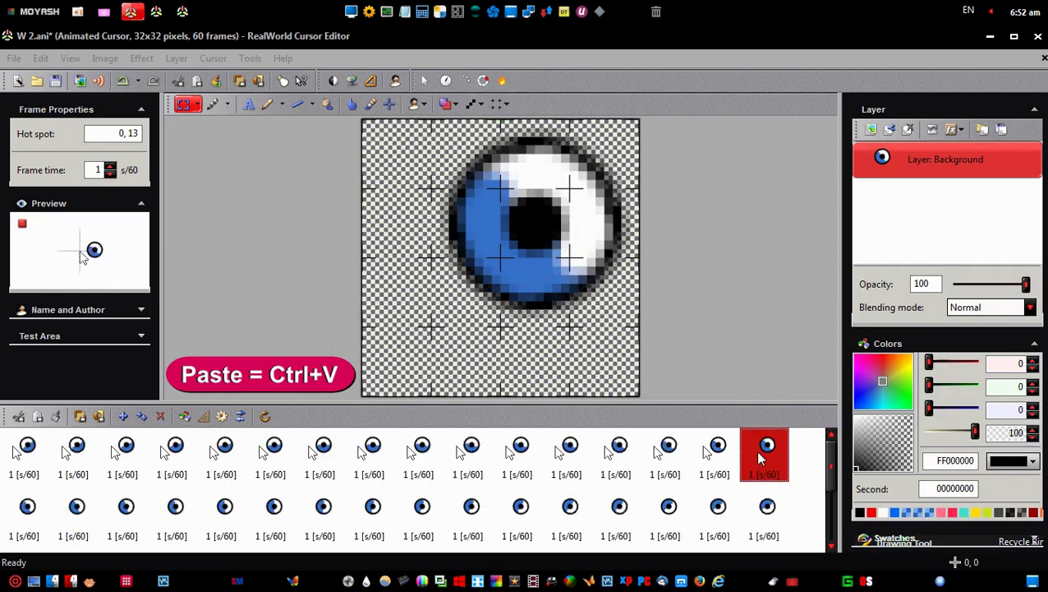
{"action": "key", "text": "ctrl+v"}
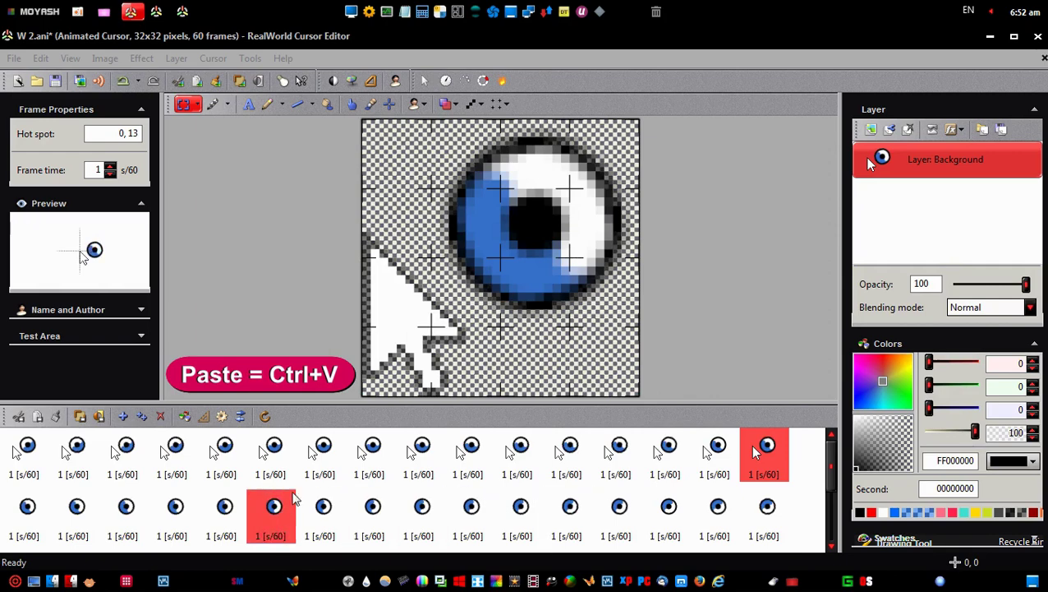
Step: Paste the copied W 1 arrow into each of frames 17 to 32 of the W 2 animated cursor, one frame at a time
{"action": "left_click", "coordinate": [27, 509]}
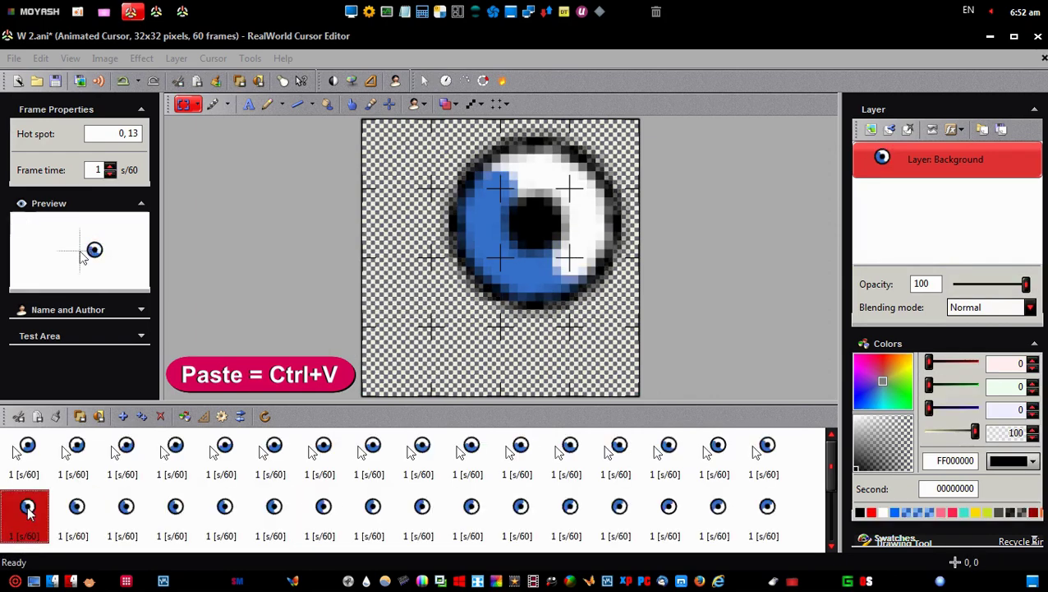
{"action": "key", "text": "ctrl+v"}
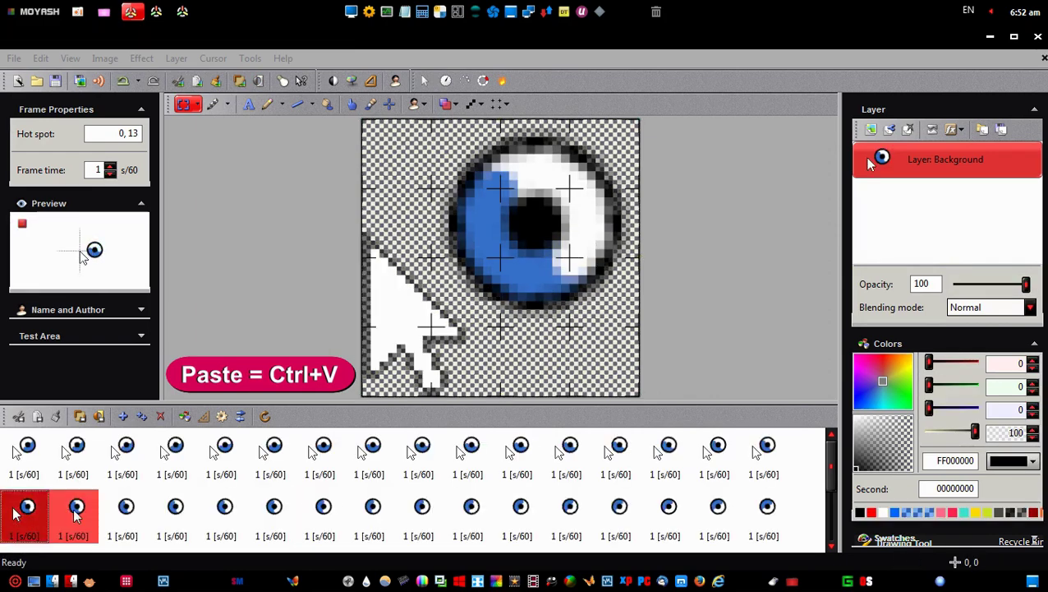
{"action": "left_click", "coordinate": [74, 511]}
{"action": "key", "text": "ctrl+v"}
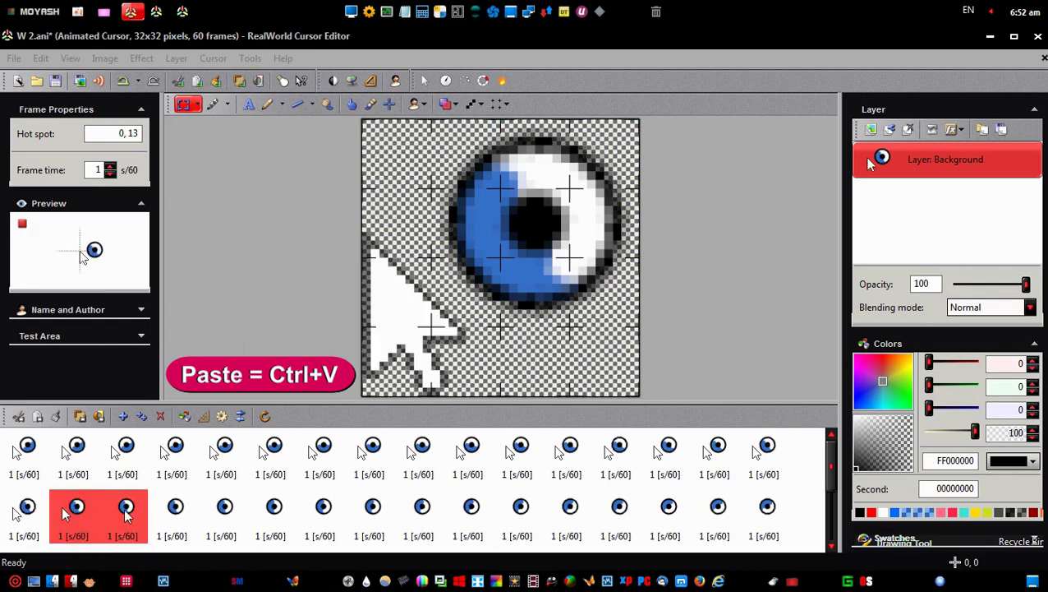
{"action": "left_click", "coordinate": [126, 511]}
{"action": "key", "text": "ctrl+v"}
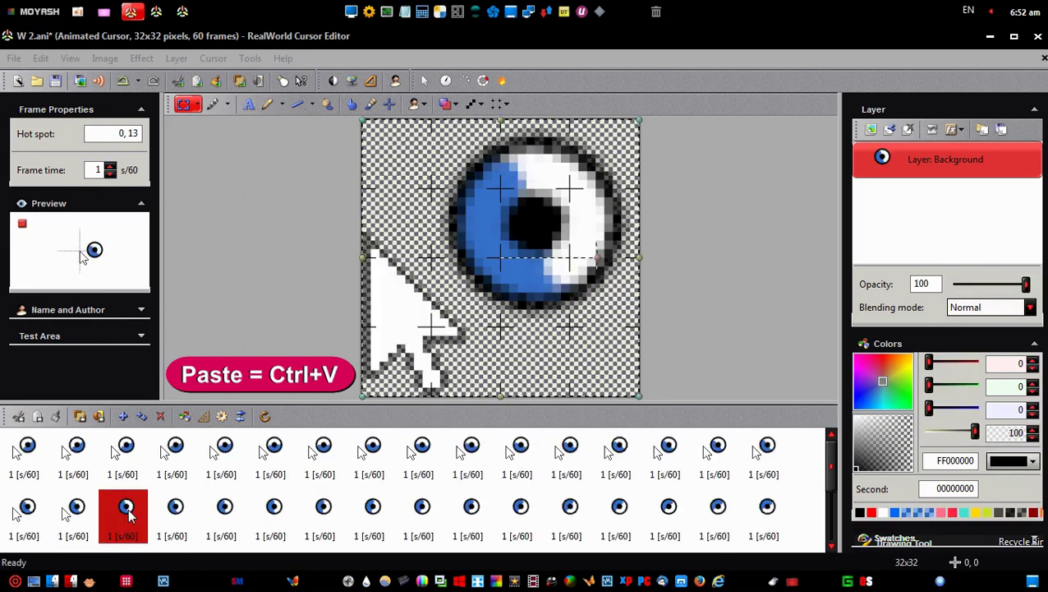
{"action": "left_click", "coordinate": [172, 519]}
{"action": "key", "text": "ctrl+v"}
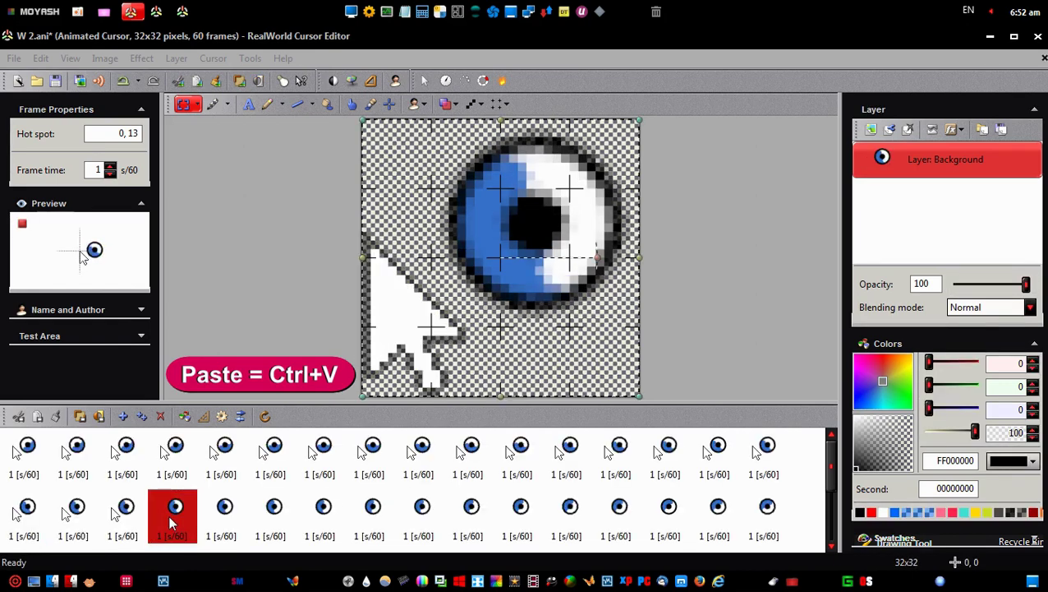
{"action": "left_click", "coordinate": [225, 521]}
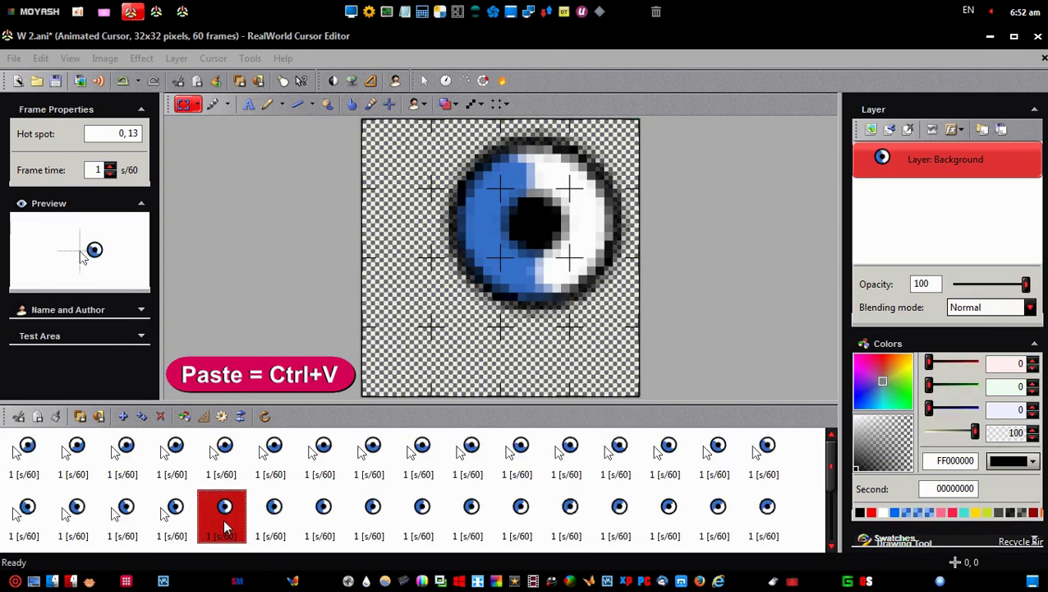
{"action": "key", "text": "ctrl+v"}
{"action": "left_click", "coordinate": [271, 530]}
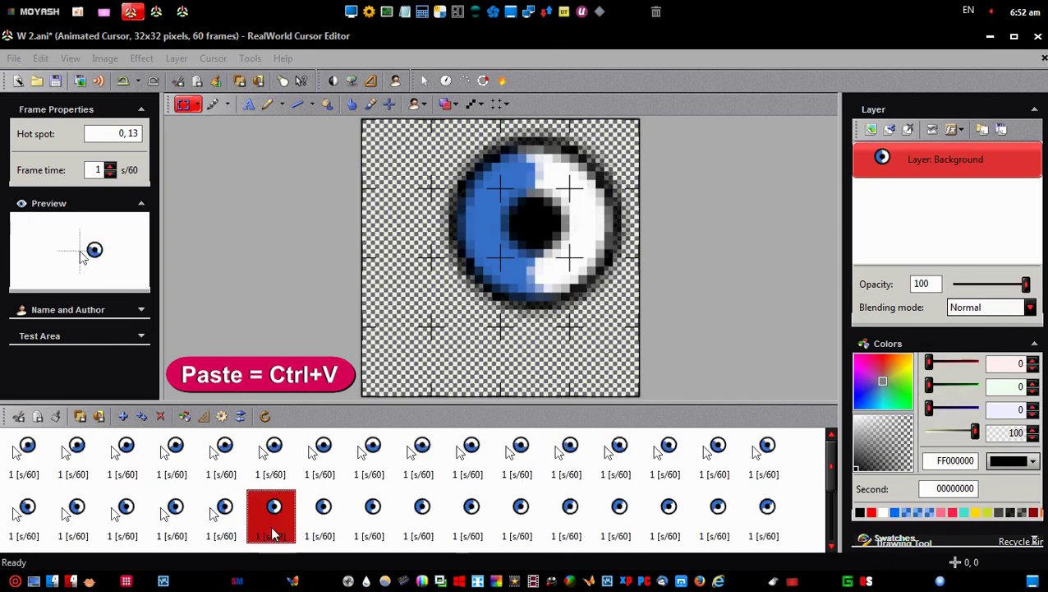
{"action": "key", "text": "ctrl+v"}
{"action": "left_click", "coordinate": [329, 534]}
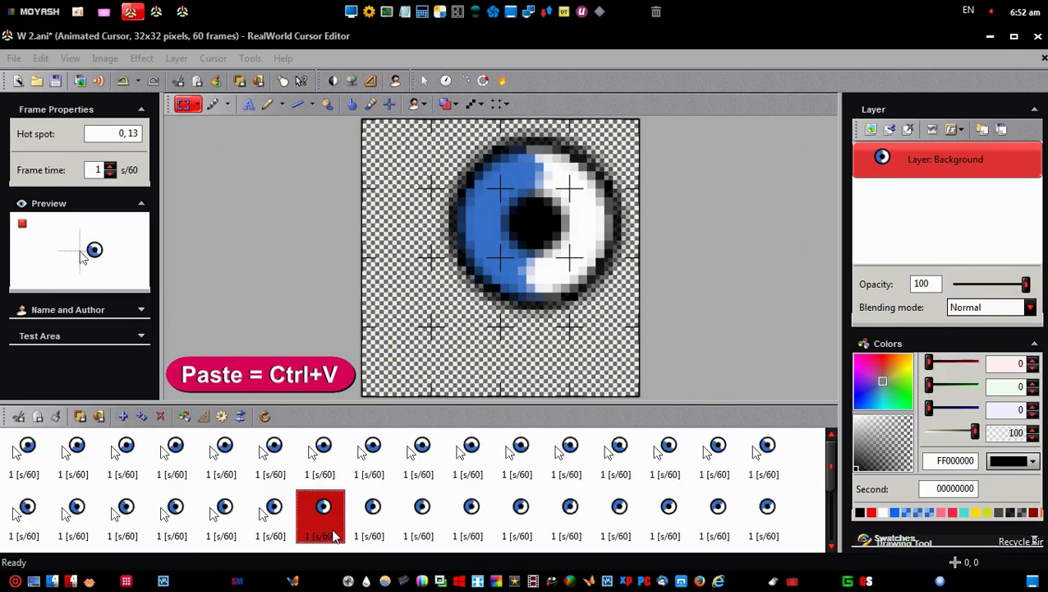
{"action": "key", "text": "ctrl+v"}
{"action": "left_click", "coordinate": [374, 523]}
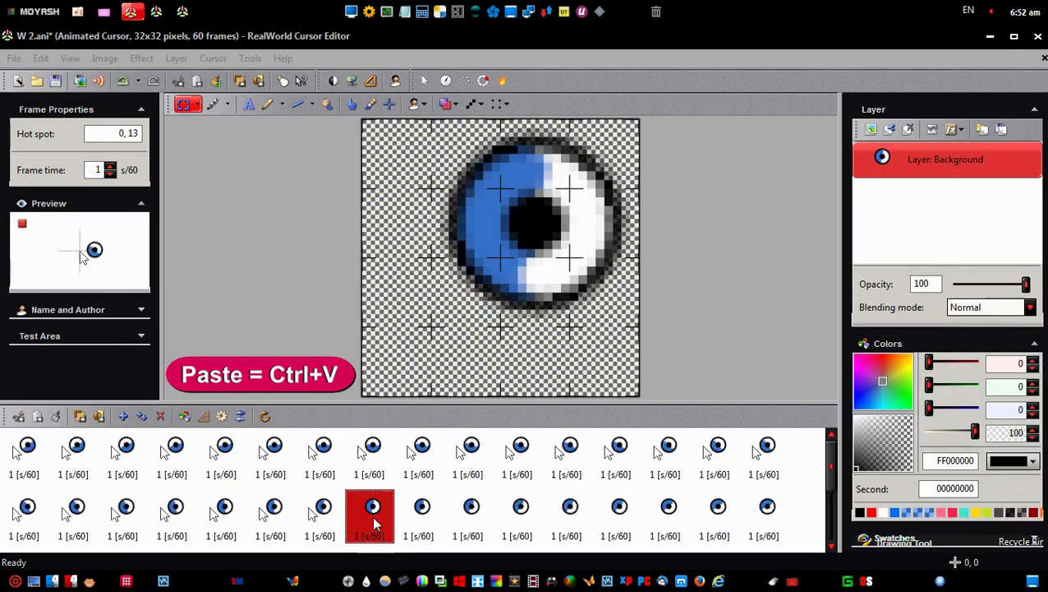
{"action": "key", "text": "ctrl+v"}
{"action": "left_click", "coordinate": [419, 516]}
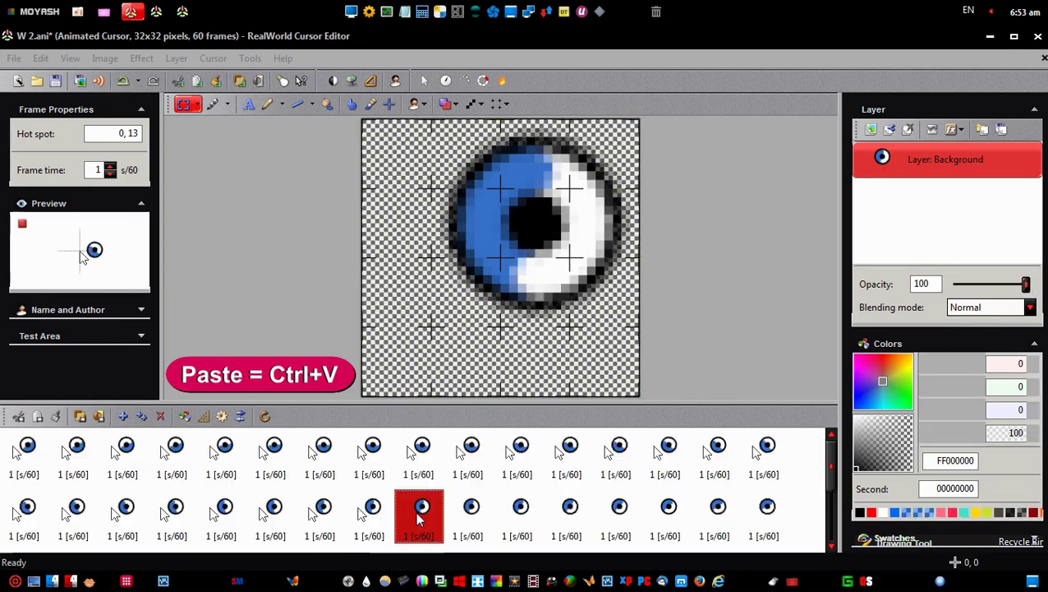
{"action": "key", "text": "ctrl+v"}
{"action": "left_click", "coordinate": [469, 515]}
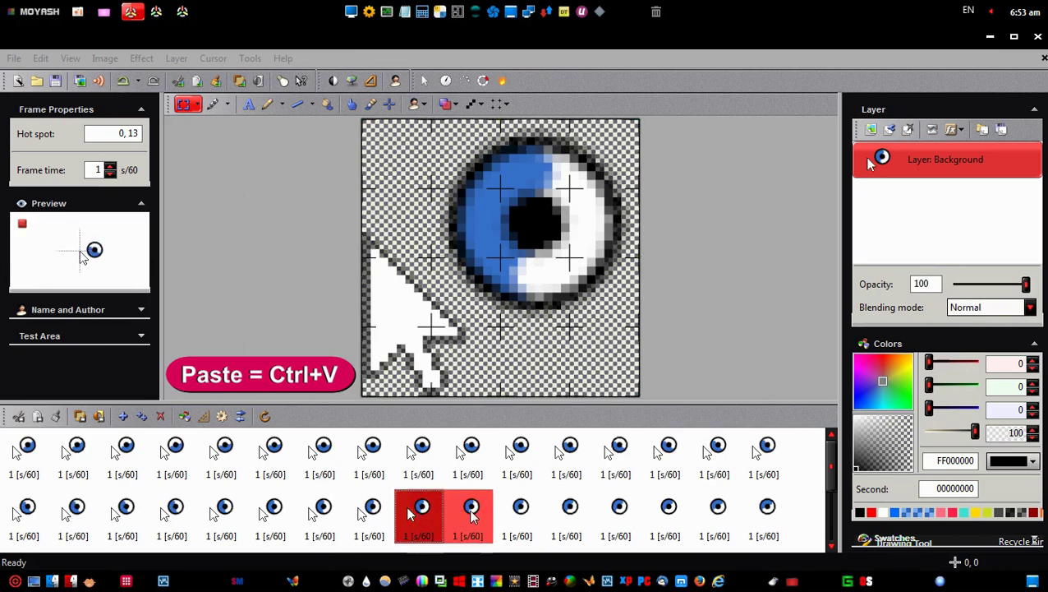
{"action": "key", "text": "ctrl+v"}
{"action": "left_click", "coordinate": [516, 516]}
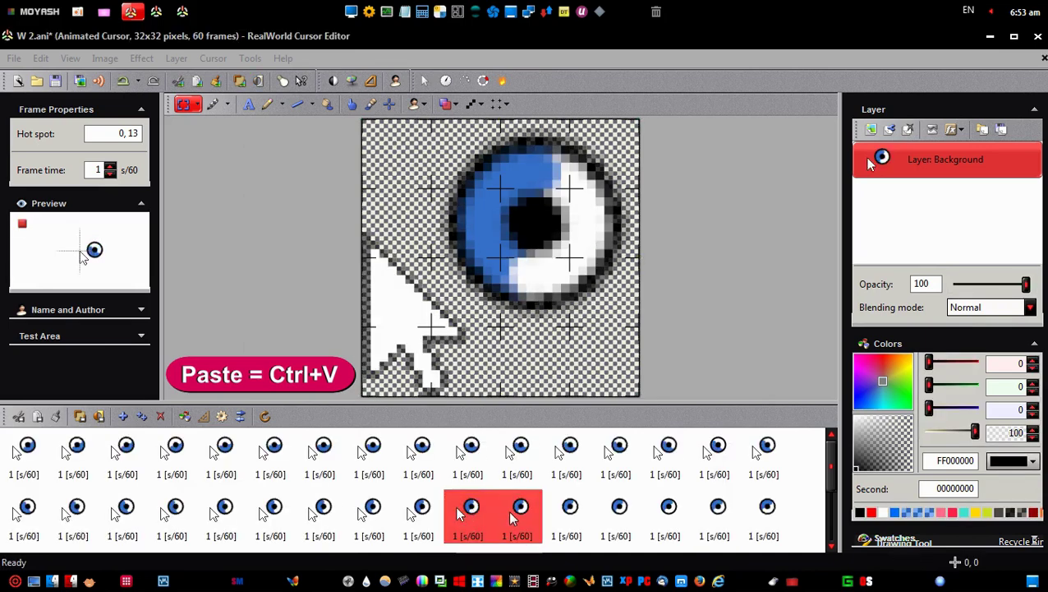
{"action": "key", "text": "ctrl+v"}
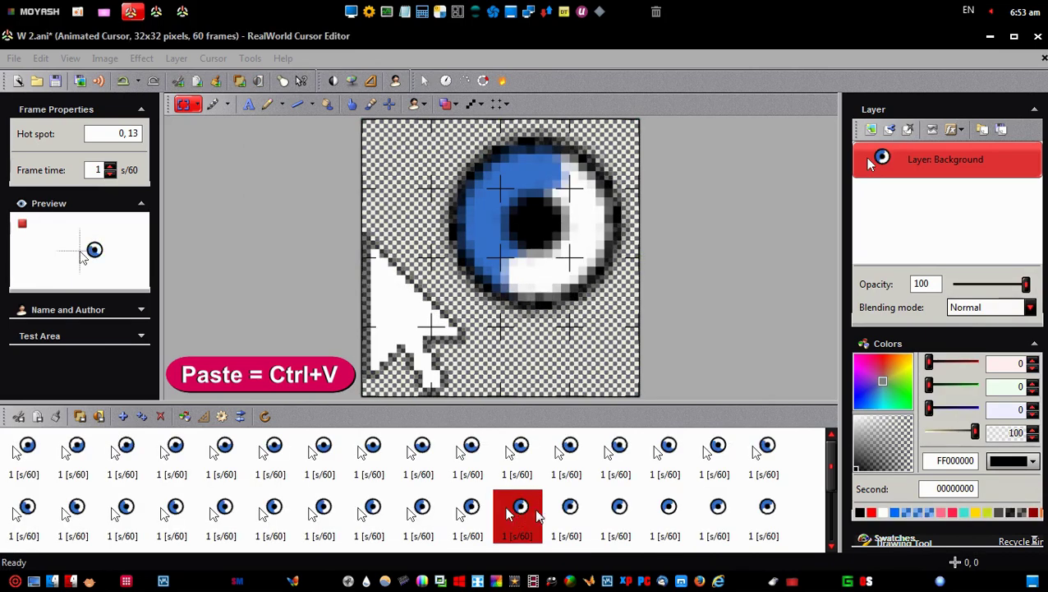
{"action": "left_click", "coordinate": [567, 515]}
{"action": "key", "text": "ctrl+v"}
{"action": "left_click", "coordinate": [566, 515]}
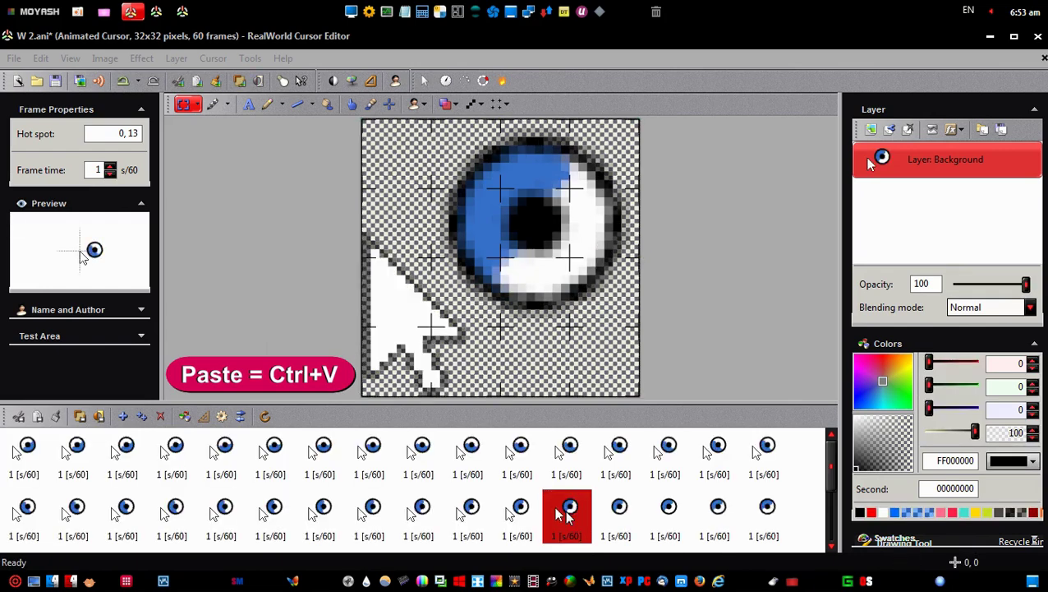
{"action": "left_click", "coordinate": [609, 515]}
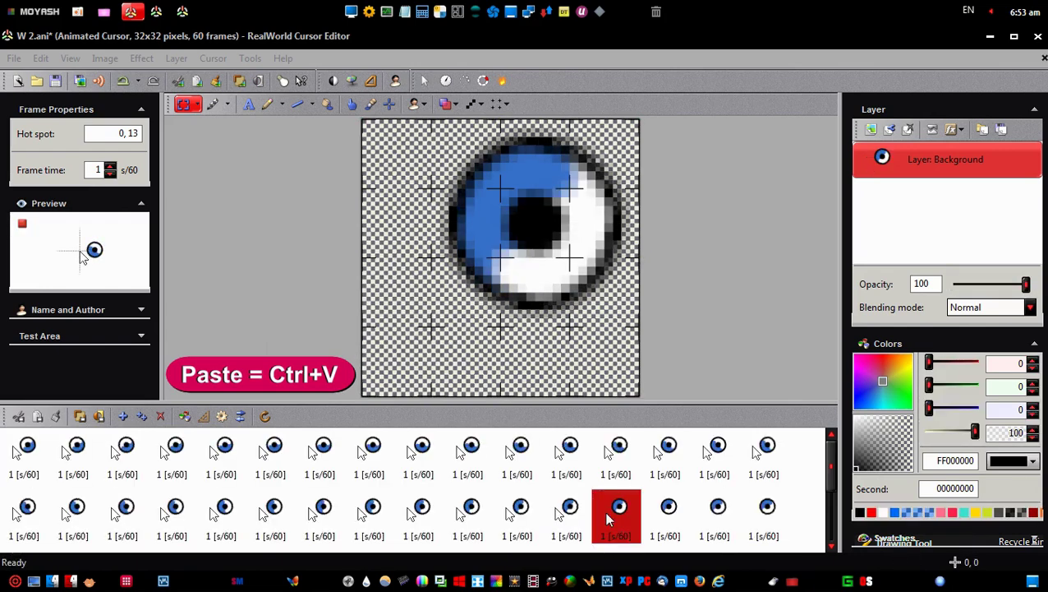
{"action": "key", "text": "ctrl+v"}
{"action": "left_click", "coordinate": [609, 516]}
{"action": "left_click", "coordinate": [670, 513]}
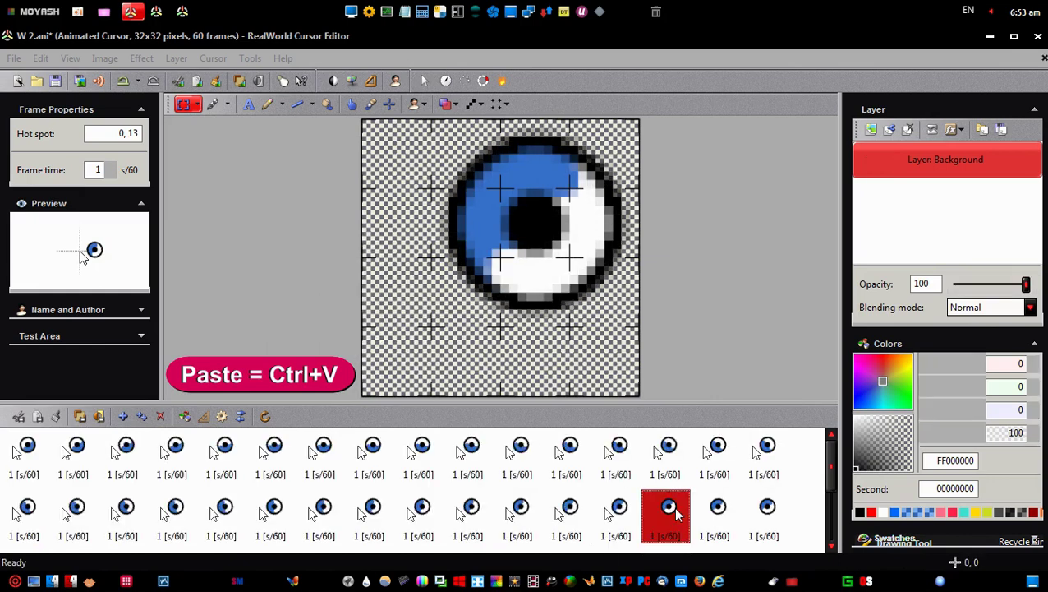
{"action": "key", "text": "ctrl+v"}
{"action": "left_click", "coordinate": [713, 514]}
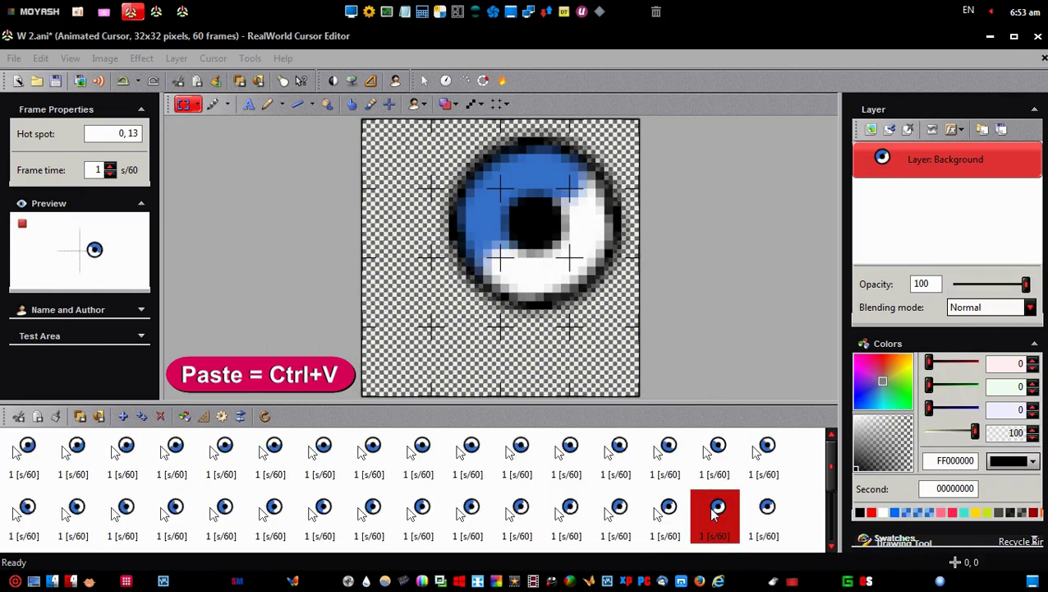
{"action": "key", "text": "ctrl+v"}
{"action": "left_click", "coordinate": [769, 516]}
{"action": "key", "text": "ctrl+v"}
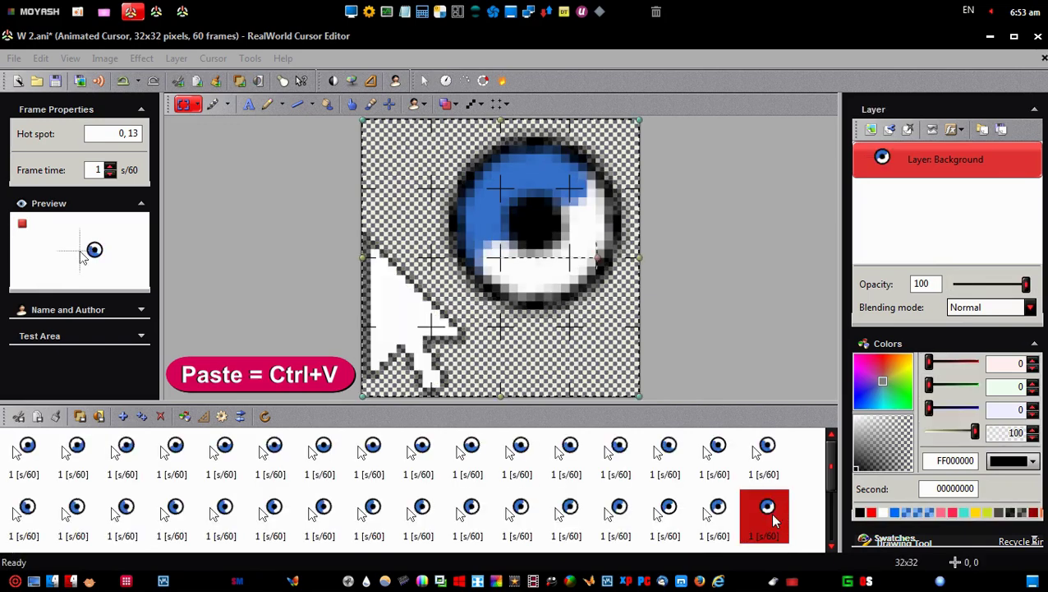
{"action": "left_click", "coordinate": [773, 519]}
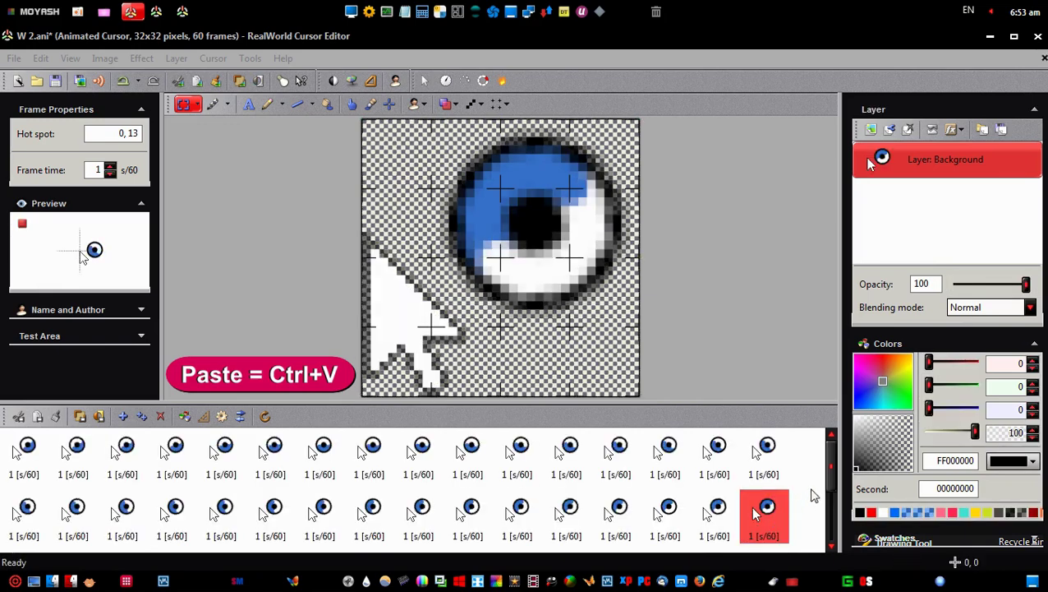
Step: Paste the copied W 1 arrow into each of frames 33 to 48 of the W 2 animated cursor, one frame at a time
{"action": "left_click_drag", "start_coordinate": [831, 464], "coordinate": [832, 516]}
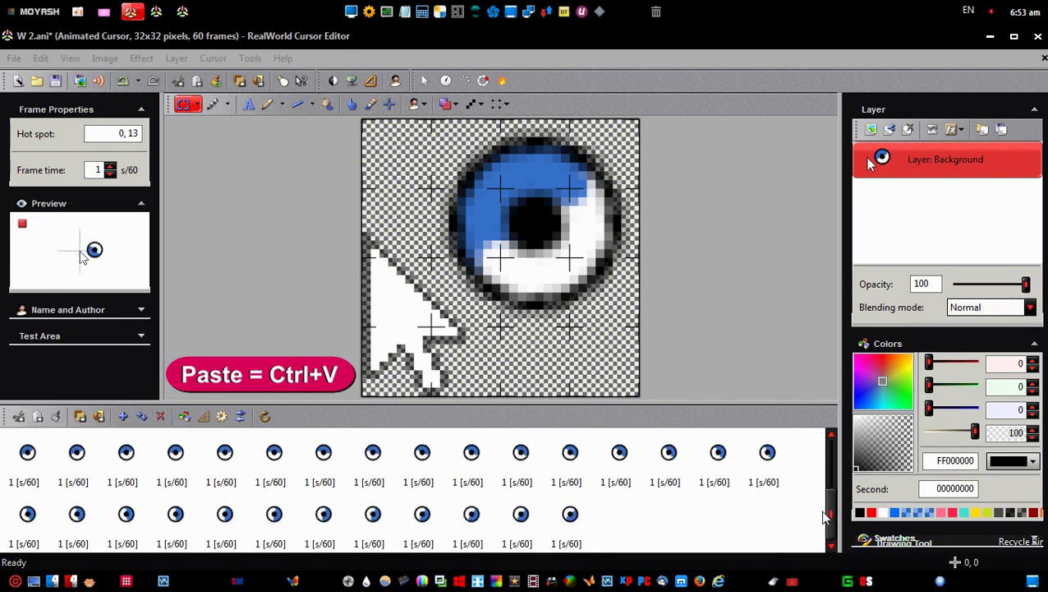
{"action": "left_click", "coordinate": [570, 492]}
{"action": "left_click", "coordinate": [31, 456]}
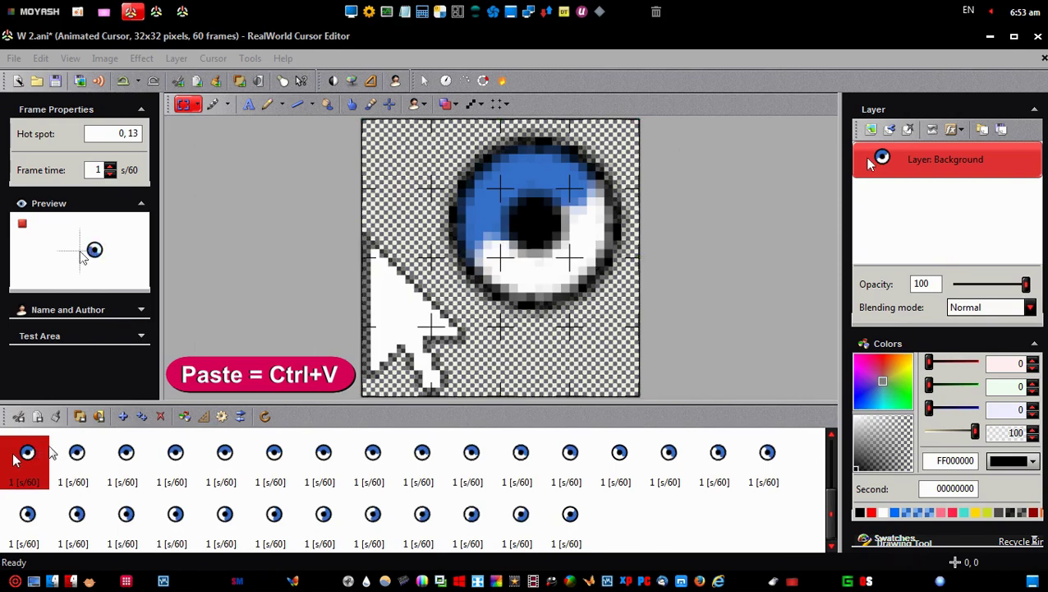
{"action": "left_click", "coordinate": [78, 452]}
{"action": "key", "text": "ctrl+v"}
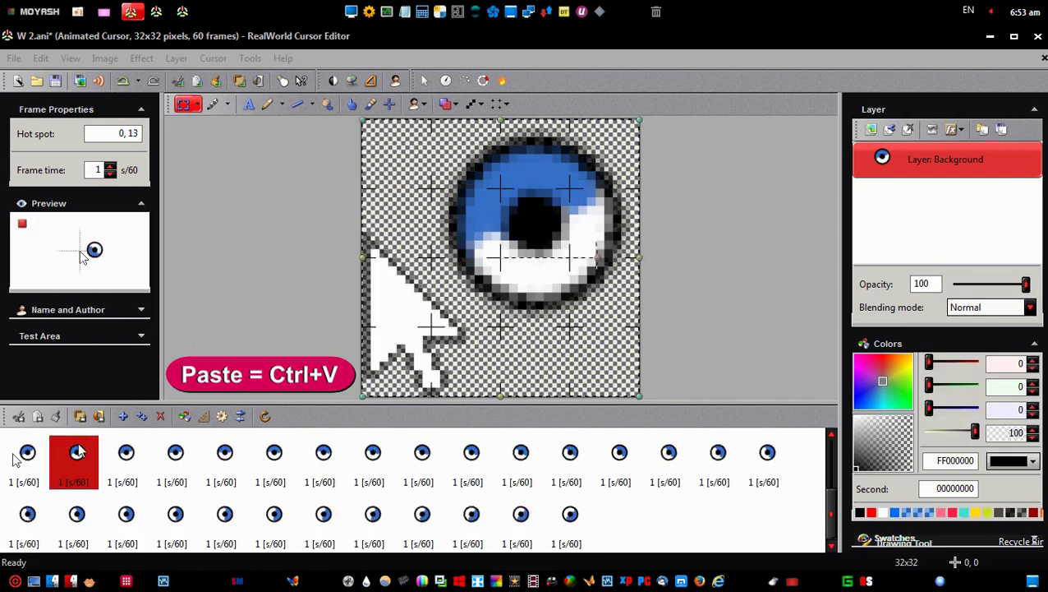
{"action": "left_click", "coordinate": [115, 456]}
{"action": "key", "text": "ctrl+v"}
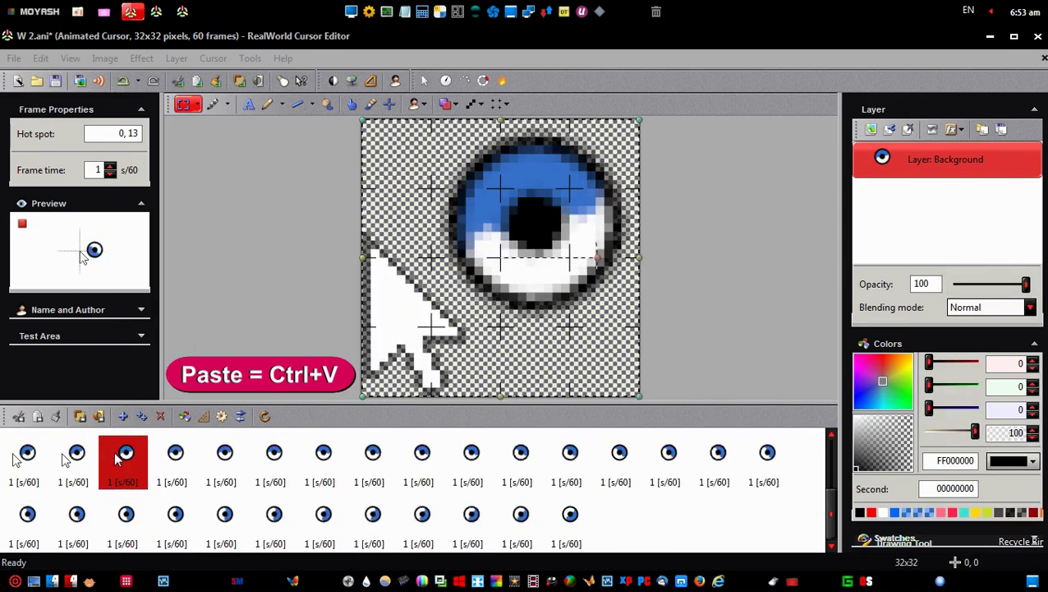
{"action": "left_click", "coordinate": [164, 457]}
{"action": "key", "text": "ctrl+v"}
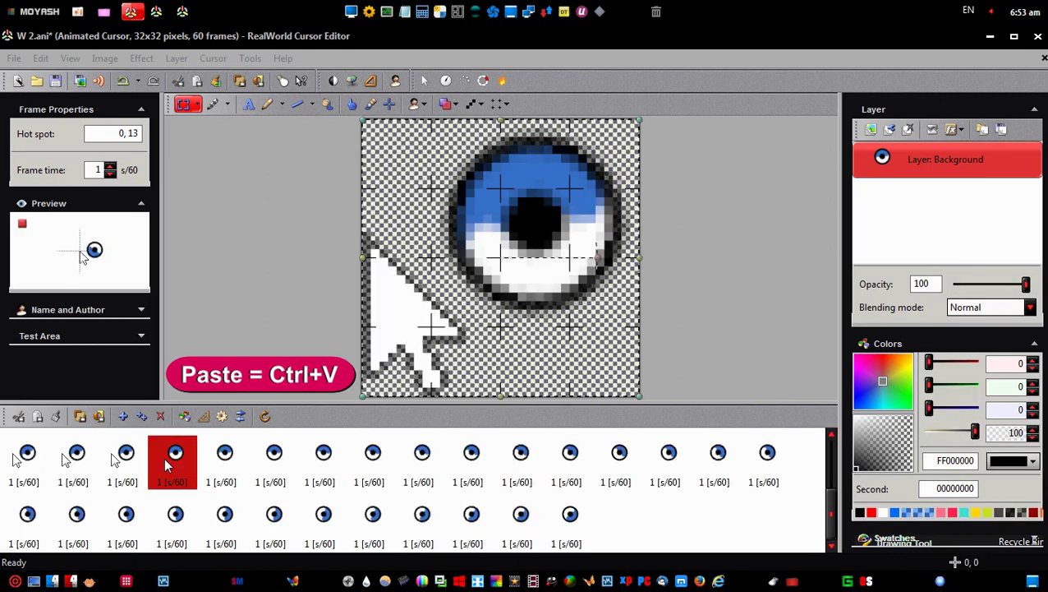
{"action": "left_click", "coordinate": [225, 466]}
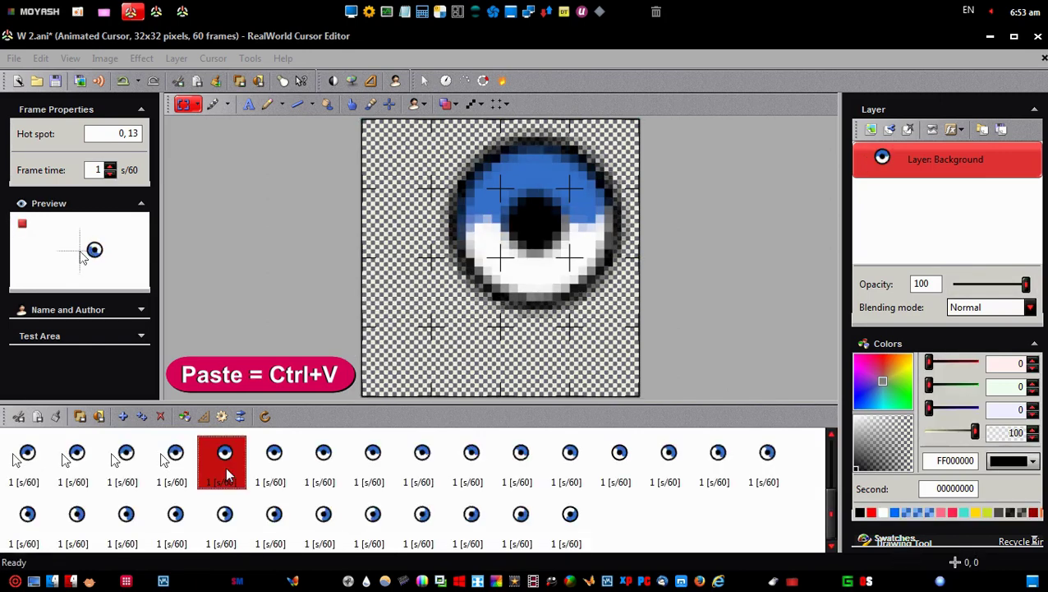
{"action": "key", "text": "ctrl+v"}
{"action": "left_click", "coordinate": [264, 464]}
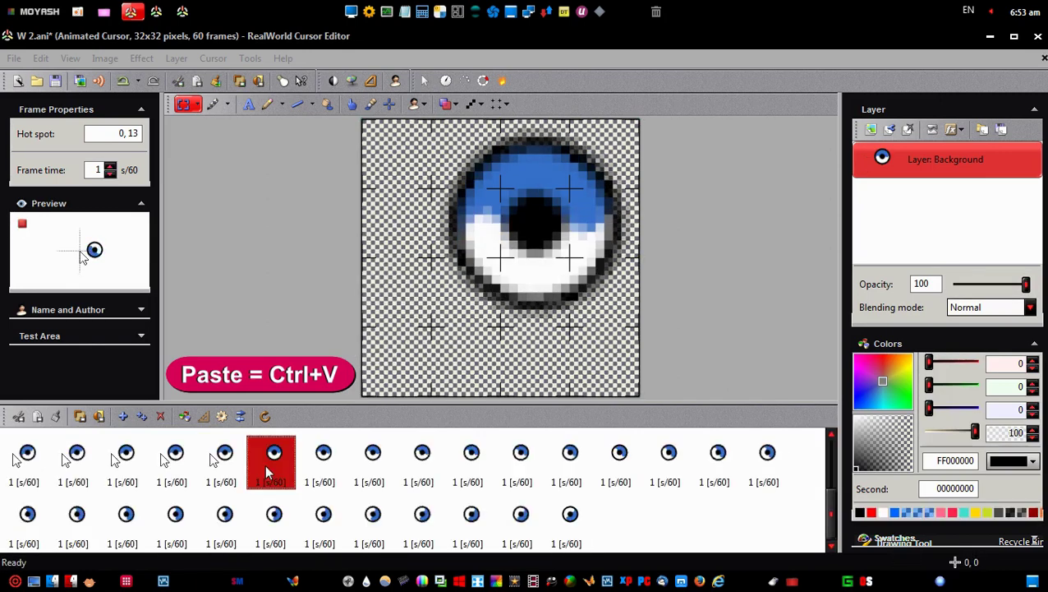
{"action": "key", "text": "ctrl+v"}
{"action": "left_click", "coordinate": [318, 462]}
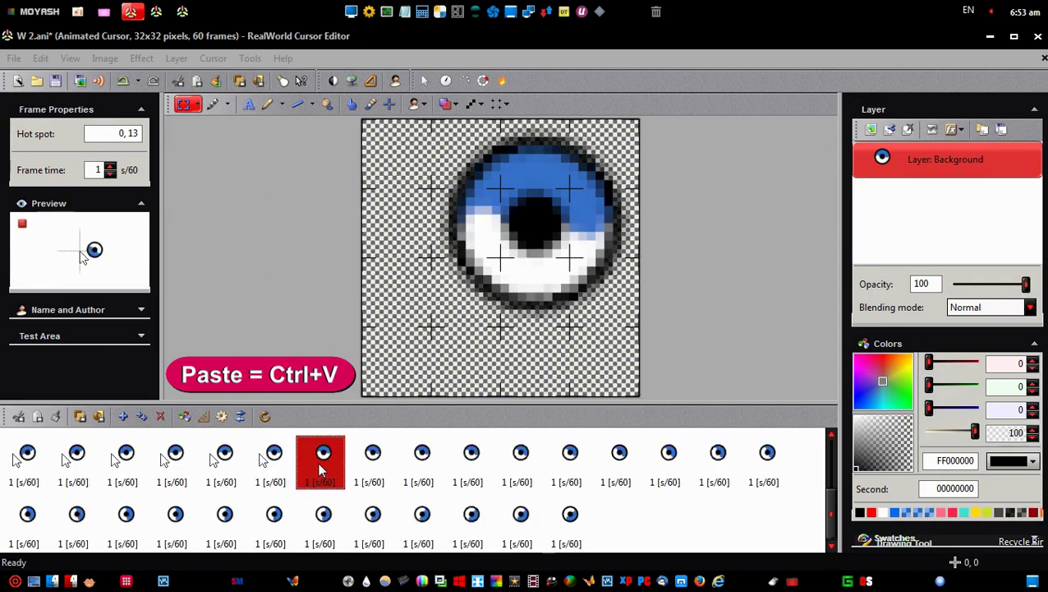
{"action": "key", "text": "ctrl+v"}
{"action": "left_click", "coordinate": [371, 464]}
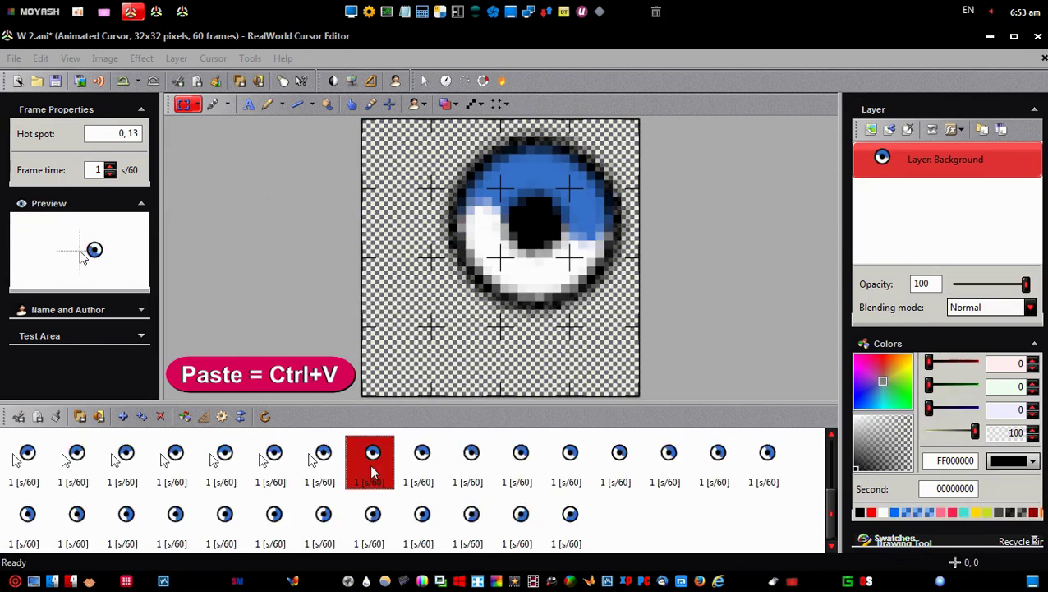
{"action": "key", "text": "ctrl+v"}
{"action": "left_click", "coordinate": [423, 475]}
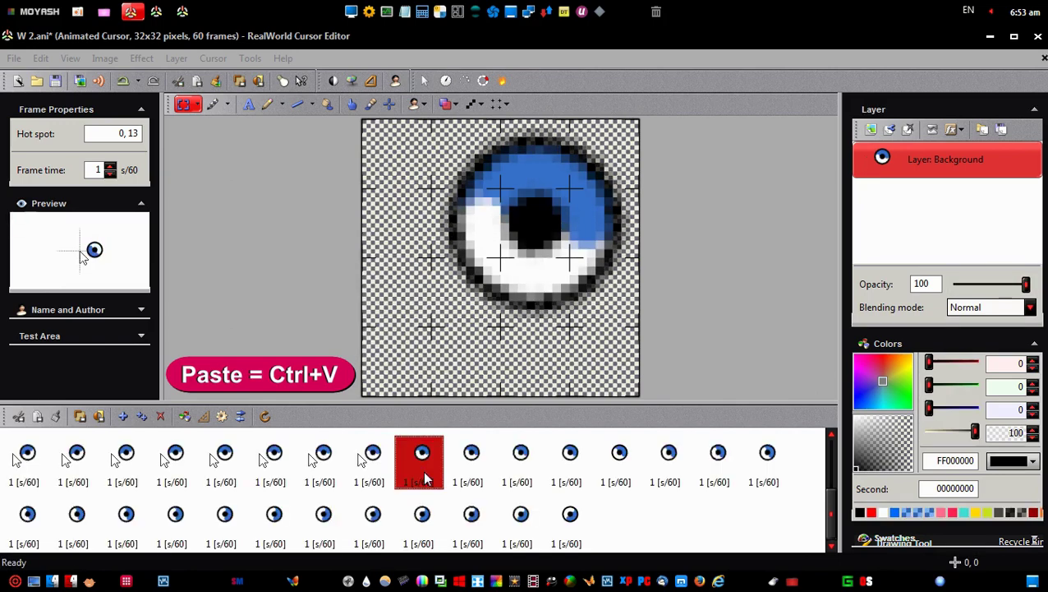
{"action": "key", "text": "ctrl+v"}
{"action": "left_click", "coordinate": [461, 473]}
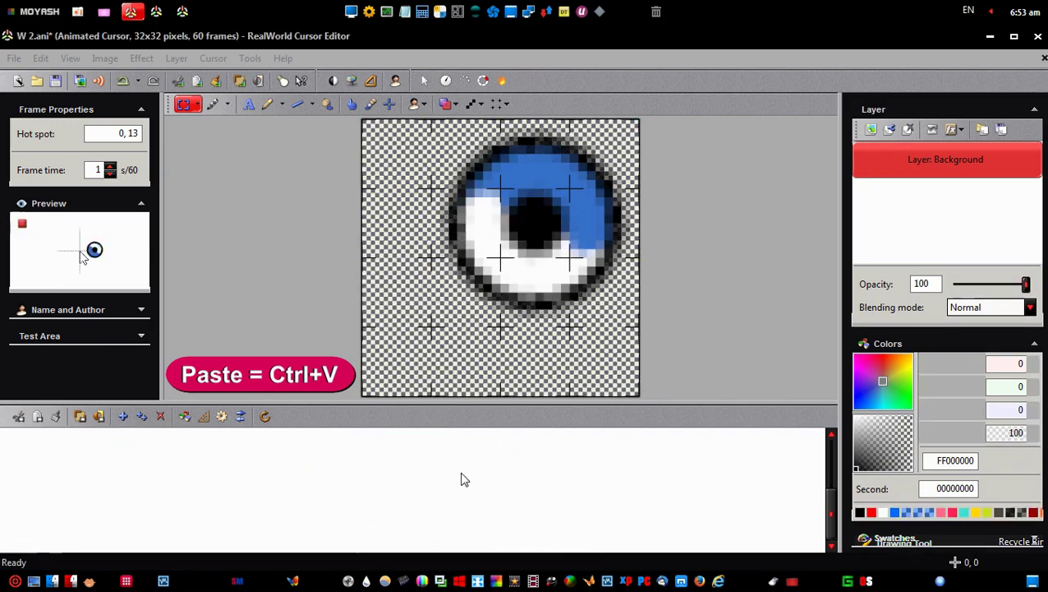
{"action": "key", "text": "ctrl+v"}
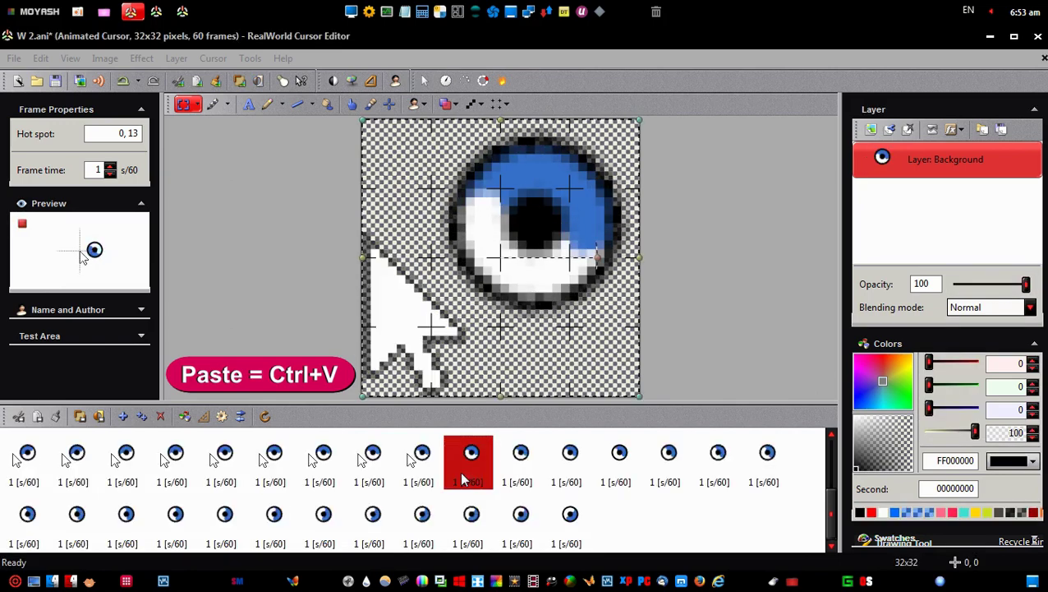
{"action": "left_click", "coordinate": [522, 481]}
{"action": "key", "text": "ctrl+v"}
{"action": "left_click", "coordinate": [565, 475]}
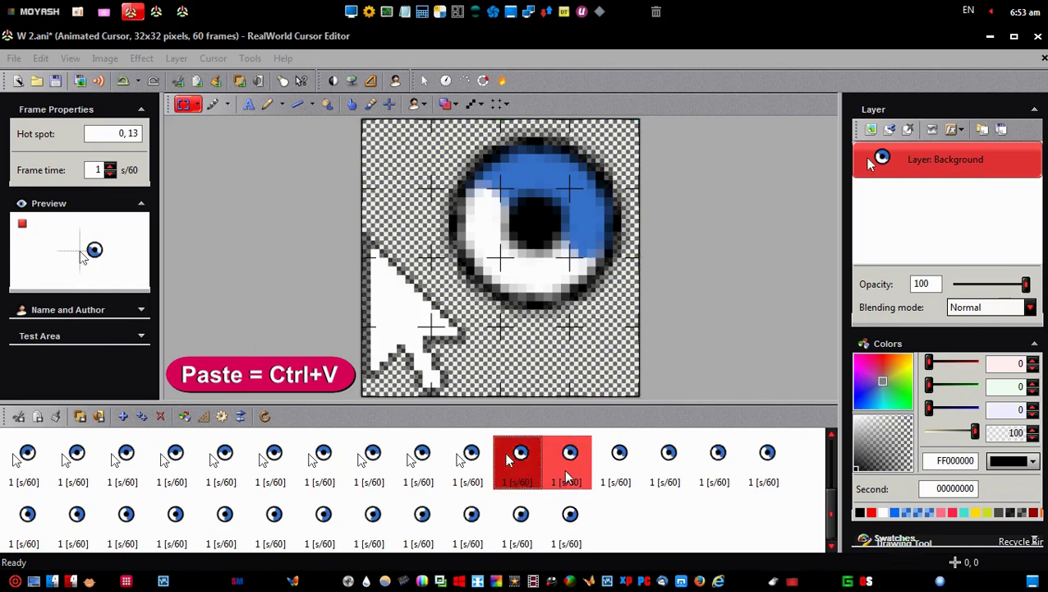
{"action": "key", "text": "ctrl+v"}
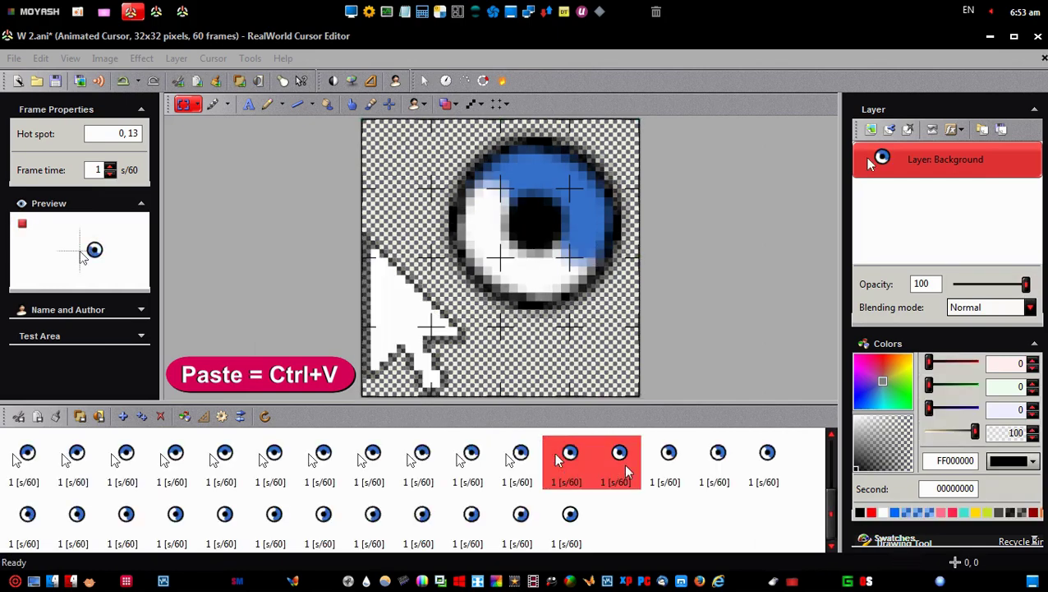
{"action": "left_click", "coordinate": [627, 470]}
{"action": "key", "text": "ctrl+v"}
{"action": "left_click", "coordinate": [668, 469]}
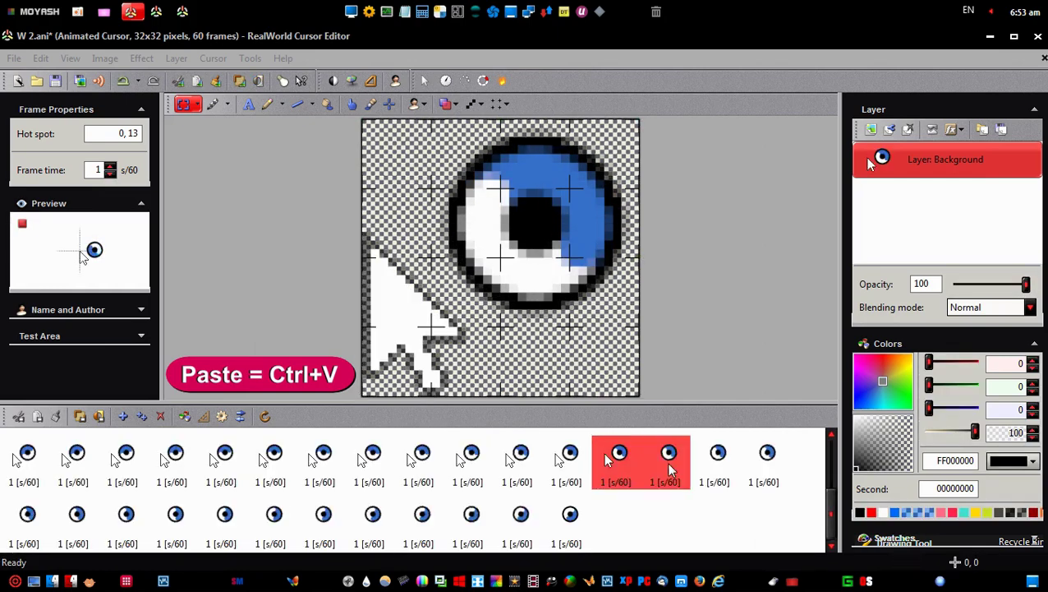
{"action": "key", "text": "ctrl+v"}
{"action": "left_click", "coordinate": [710, 463]}
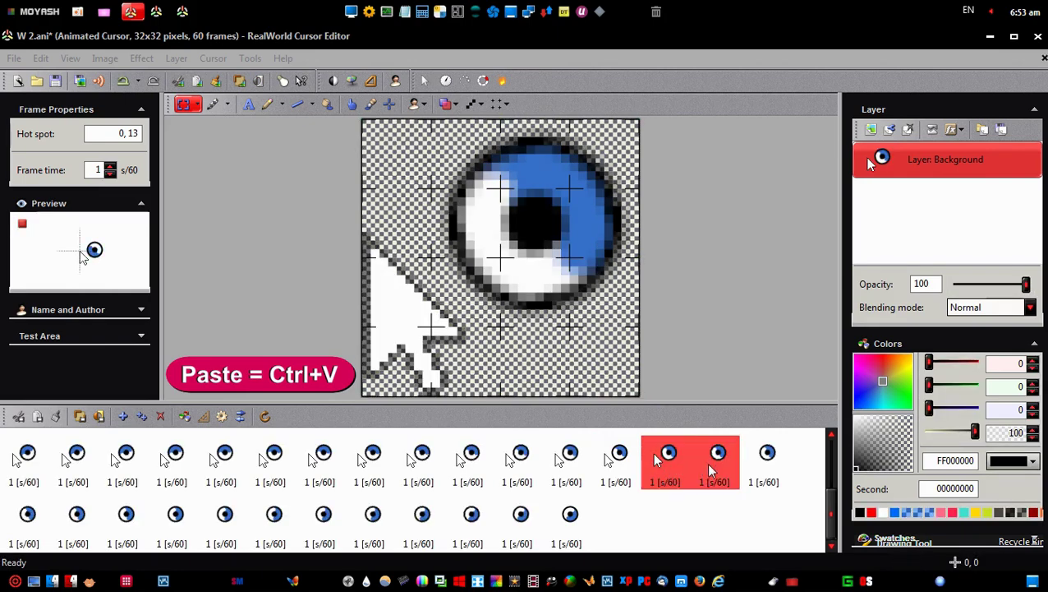
{"action": "key", "text": "ctrl+v"}
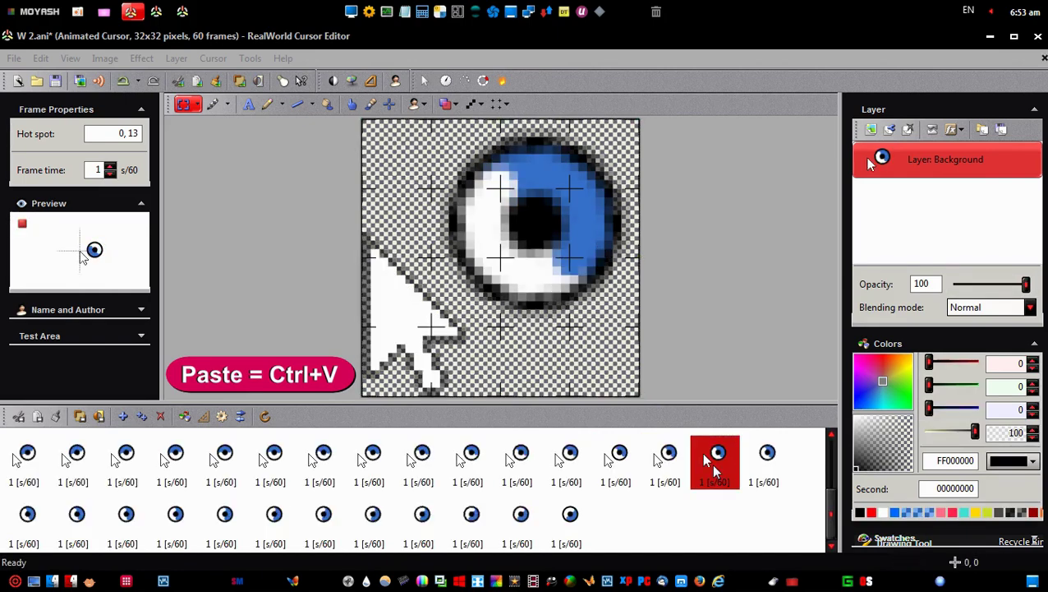
{"action": "left_click", "coordinate": [762, 464]}
{"action": "key", "text": "ctrl+v"}
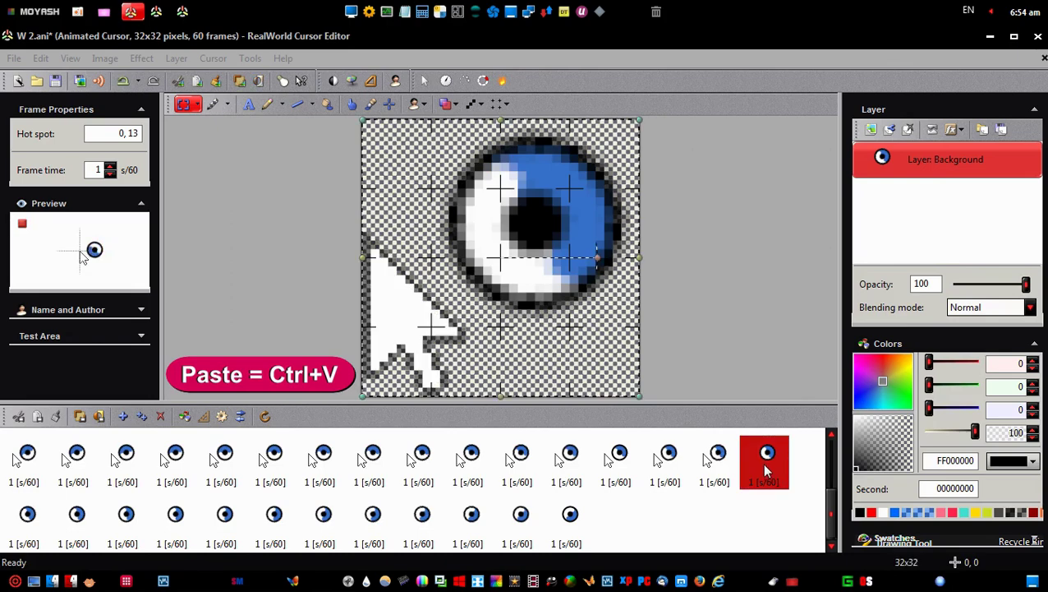
Step: Paste the copied W 1 arrow into each of frames 49 to 60 of the W 2 animated cursor, one frame at a time
{"action": "left_click", "coordinate": [29, 516]}
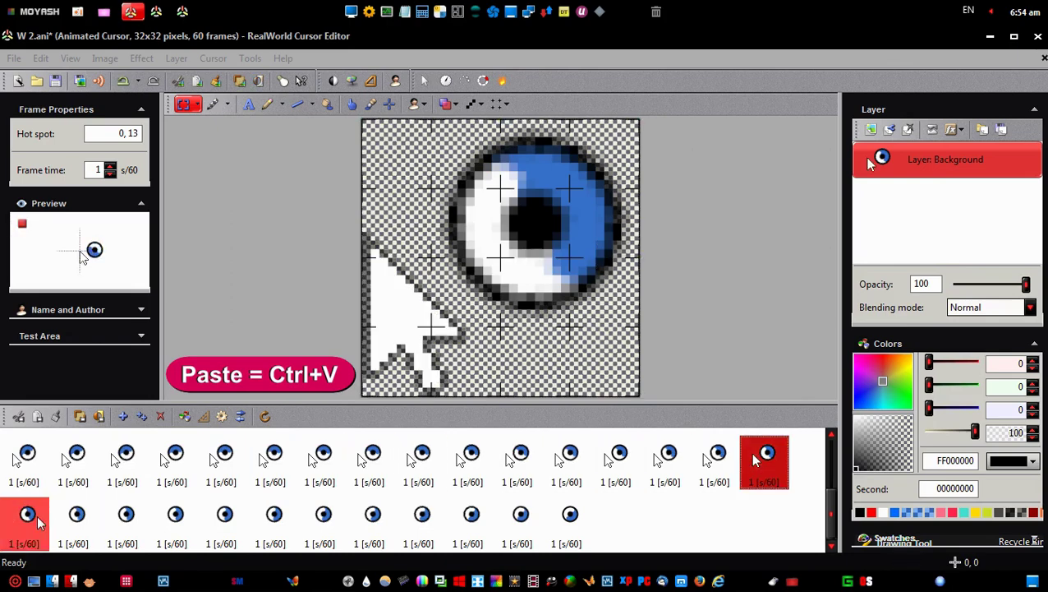
{"action": "key", "text": "ctrl+v"}
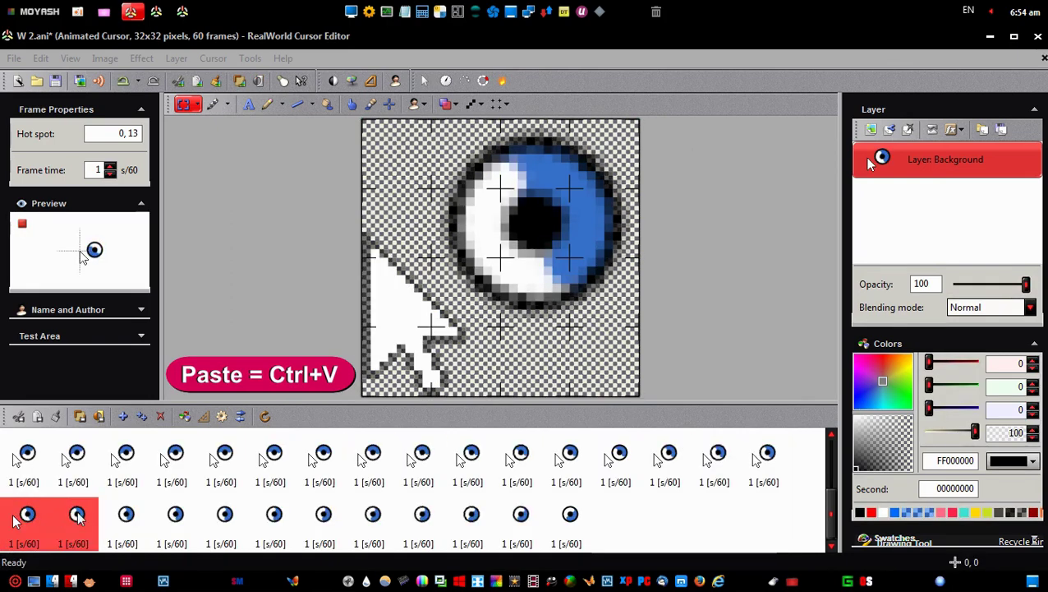
{"action": "left_click", "coordinate": [74, 518]}
{"action": "key", "text": "ctrl+v"}
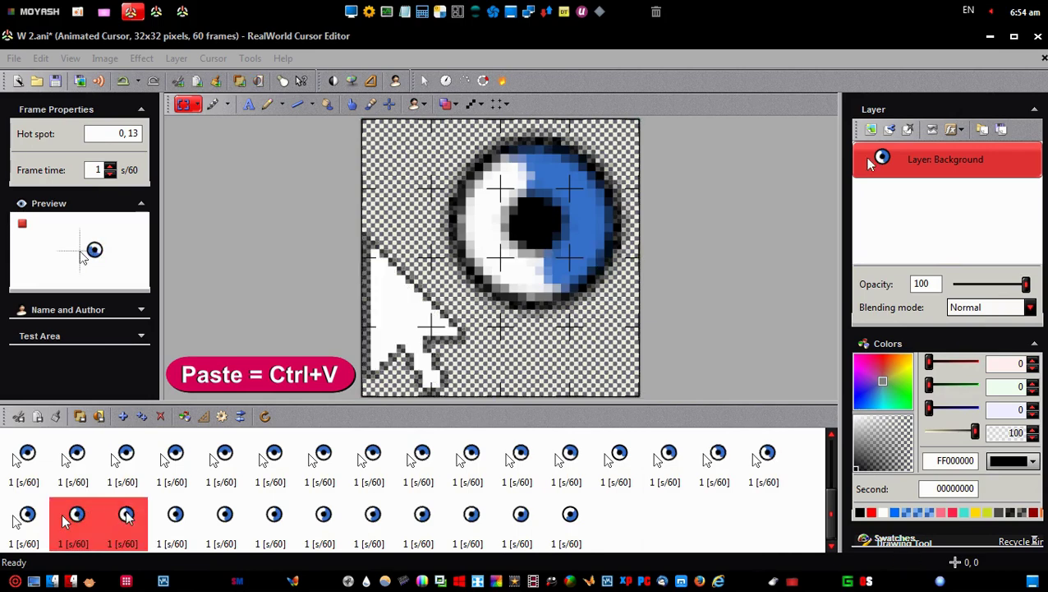
{"action": "left_click", "coordinate": [115, 517]}
{"action": "key", "text": "ctrl+v"}
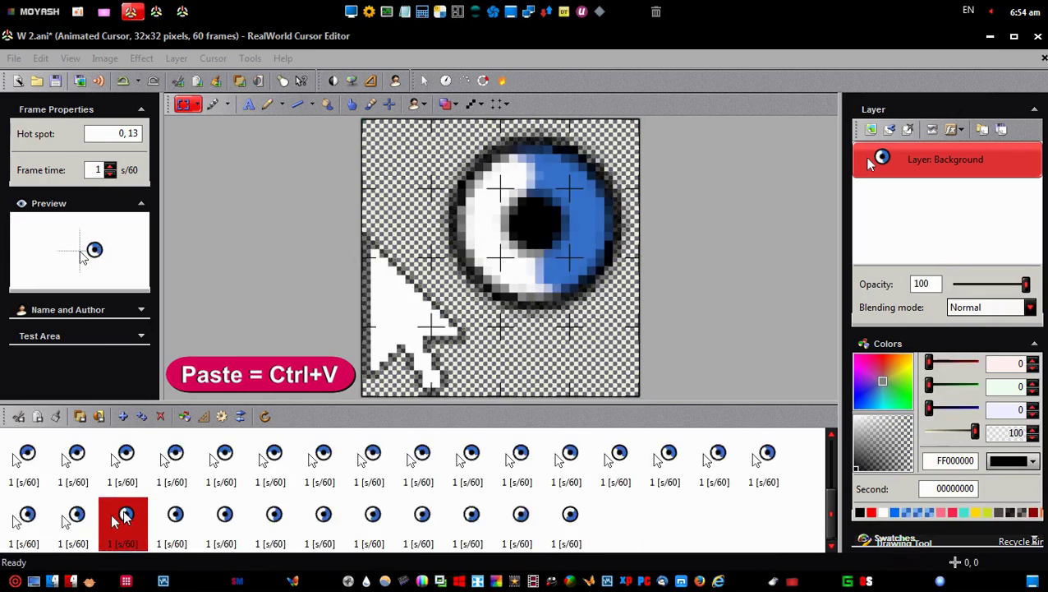
{"action": "left_click", "coordinate": [173, 517]}
{"action": "key", "text": "ctrl+v"}
{"action": "left_click", "coordinate": [212, 520]}
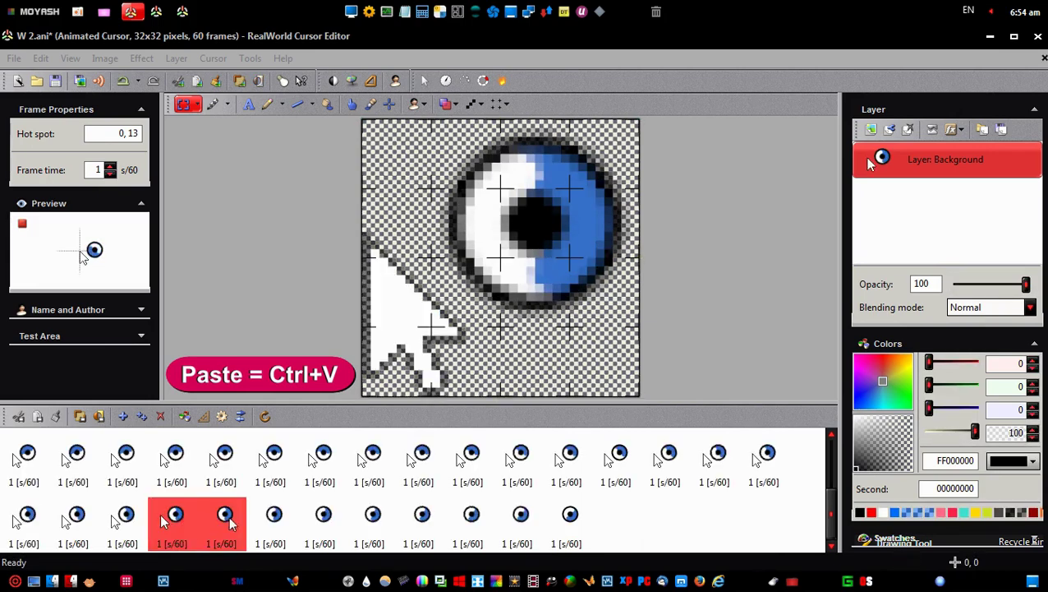
{"action": "key", "text": "ctrl+v"}
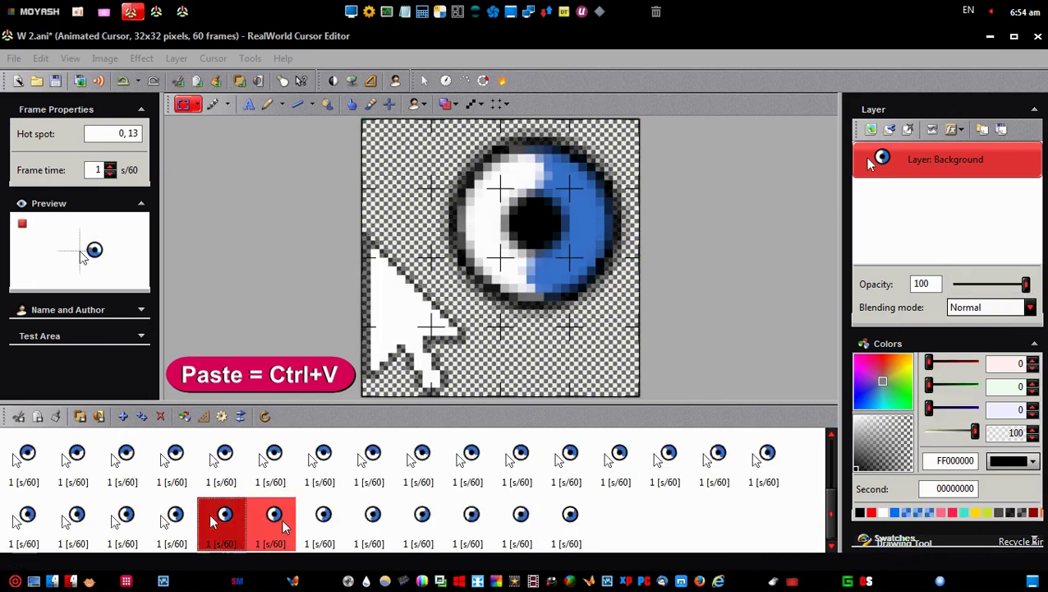
{"action": "left_click", "coordinate": [263, 518]}
{"action": "key", "text": "ctrl+v"}
{"action": "left_click", "coordinate": [320, 523]}
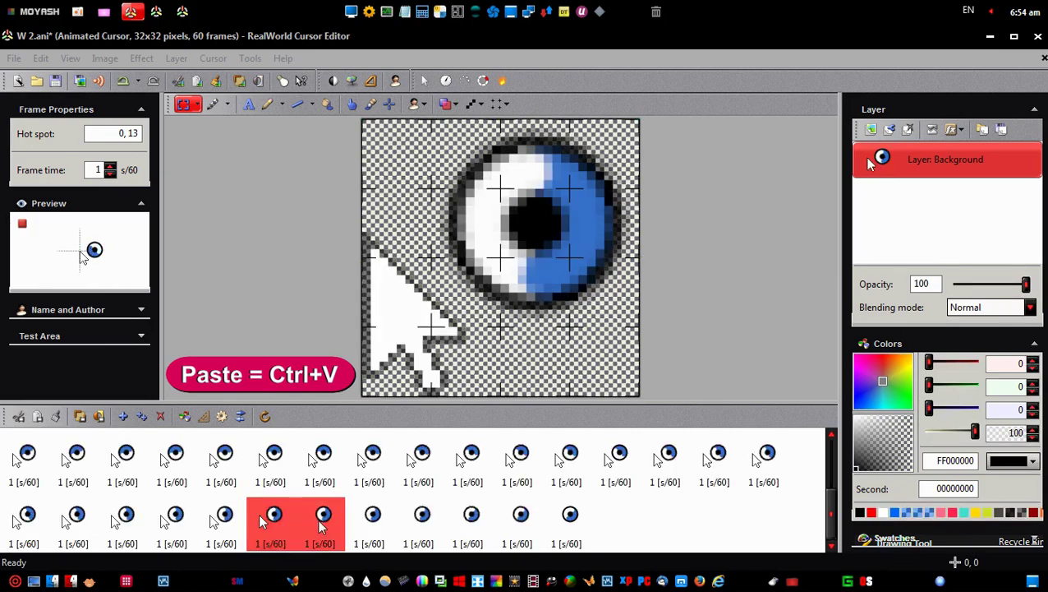
{"action": "key", "text": "ctrl+v"}
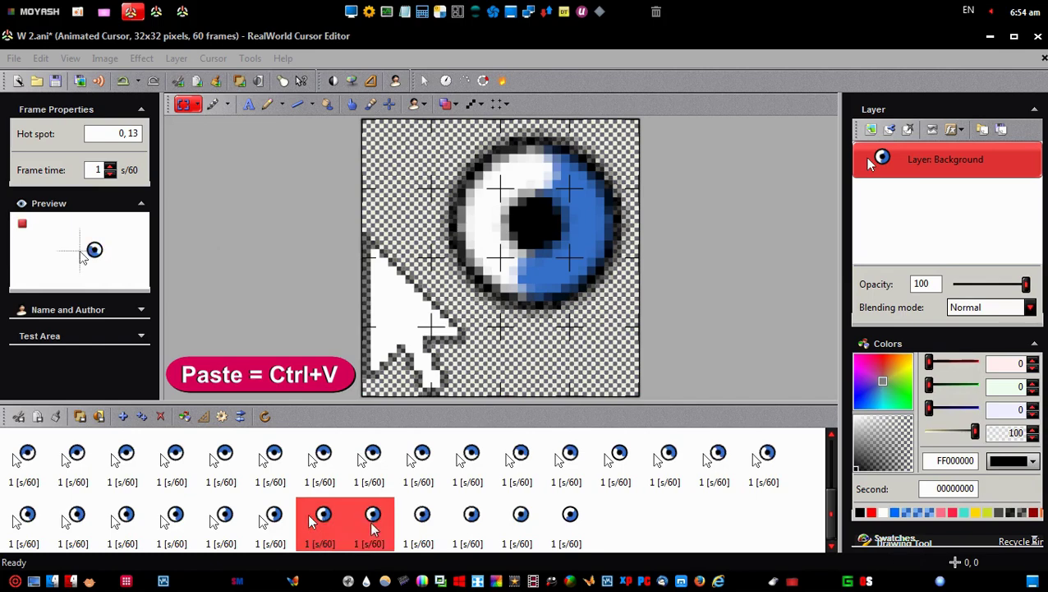
{"action": "left_click", "coordinate": [372, 528]}
{"action": "key", "text": "ctrl+v"}
{"action": "left_click", "coordinate": [423, 525]}
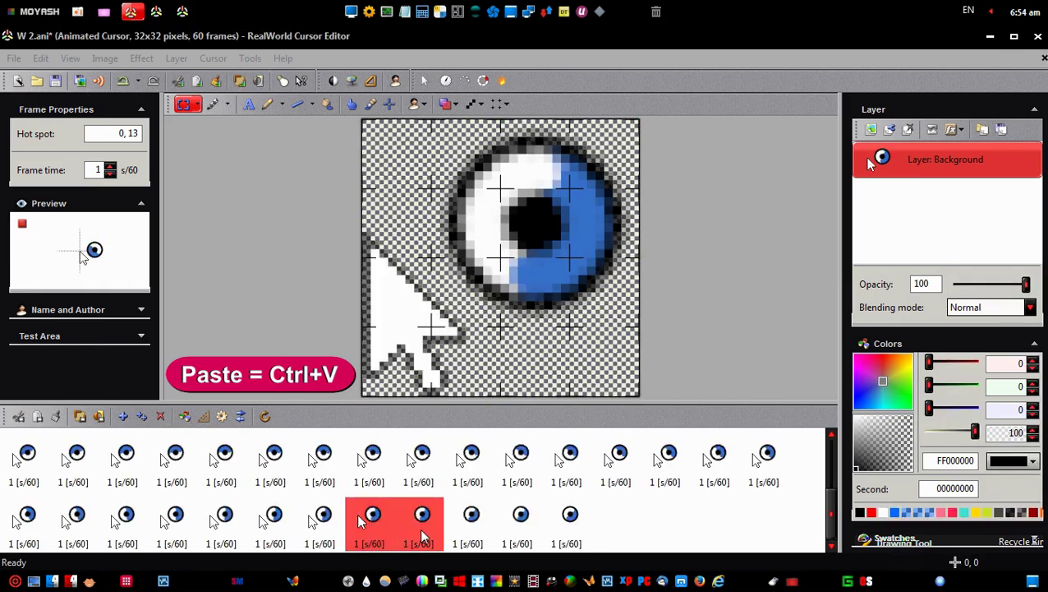
{"action": "key", "text": "ctrl+v"}
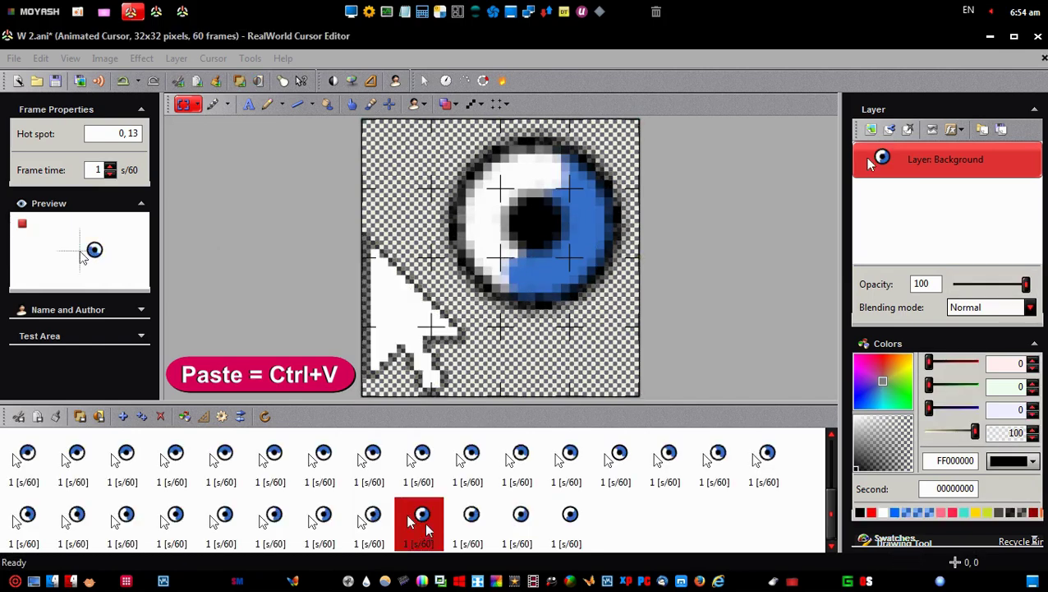
{"action": "left_click", "coordinate": [456, 526]}
{"action": "key", "text": "ctrl+v"}
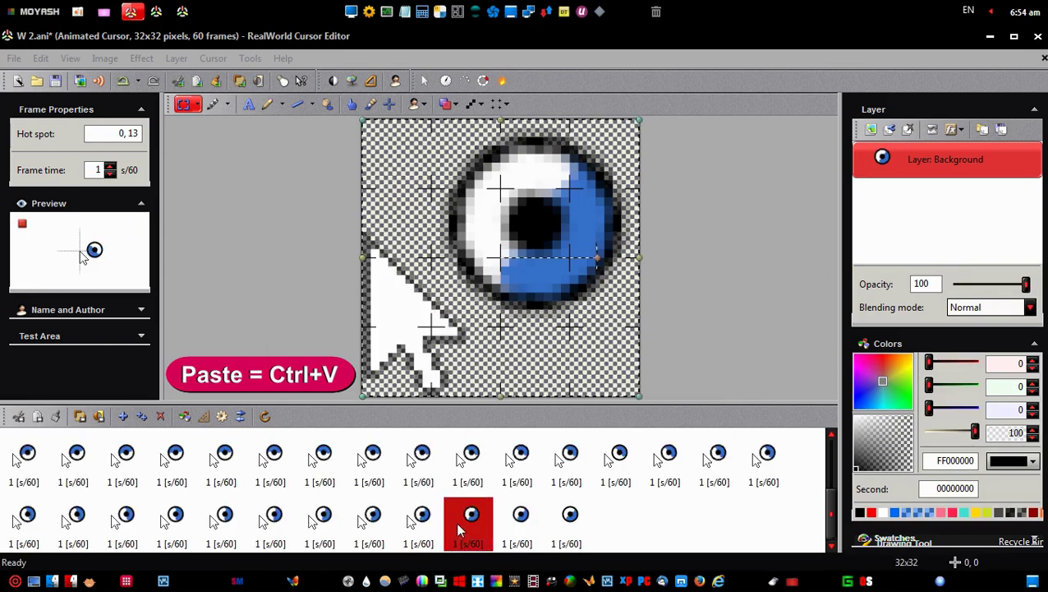
{"action": "left_click", "coordinate": [512, 526]}
{"action": "key", "text": "ctrl+v"}
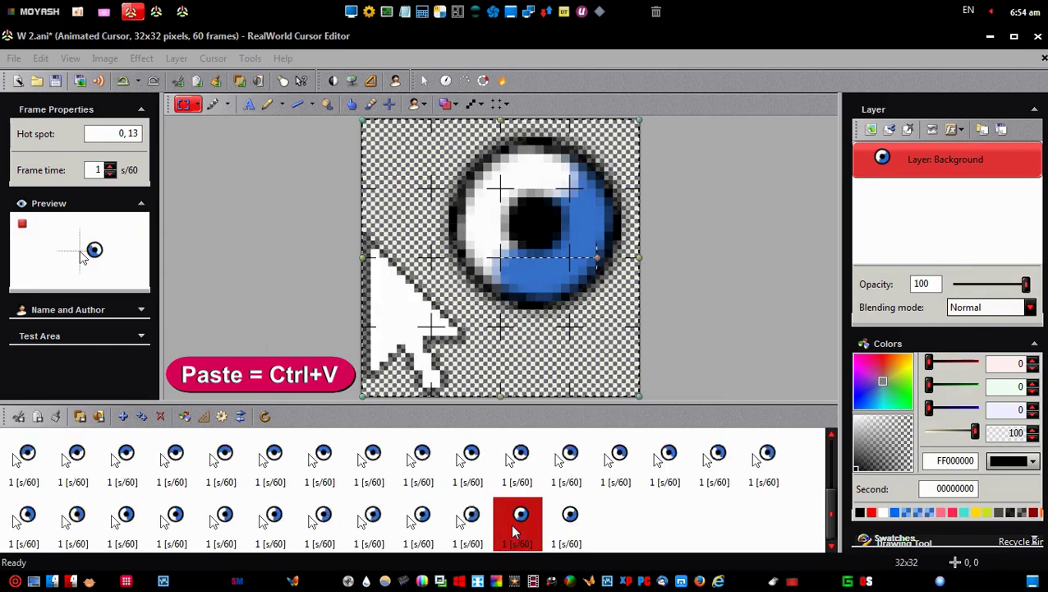
{"action": "left_click", "coordinate": [573, 525]}
{"action": "key", "text": "ctrl+v"}
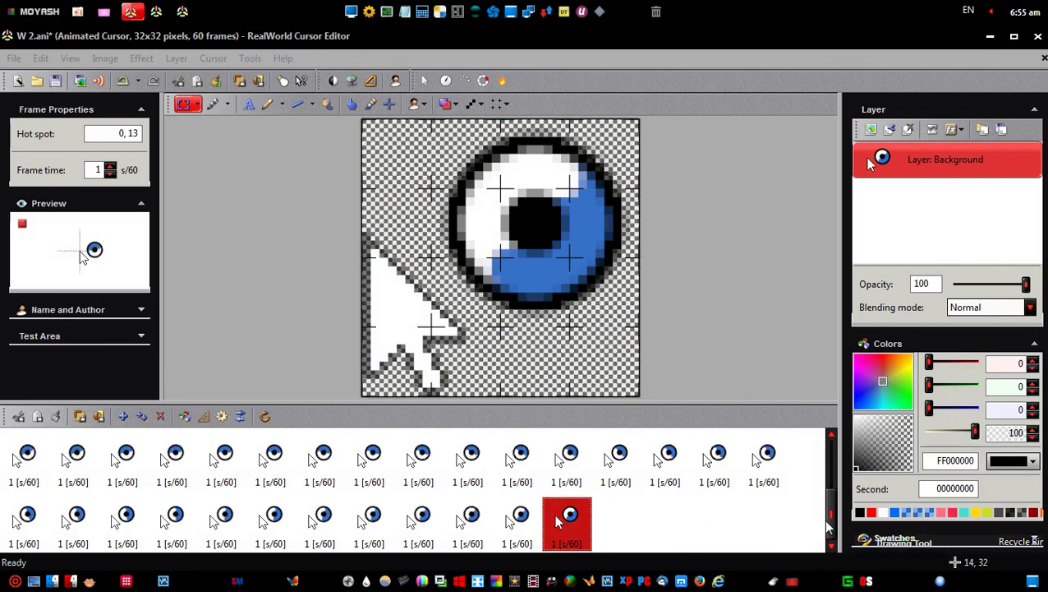
Step: Save the combined animated cursor in the Cursor folder as Working In Background.ani
{"action": "left_click_drag", "start_coordinate": [830, 521], "coordinate": [820, 440]}
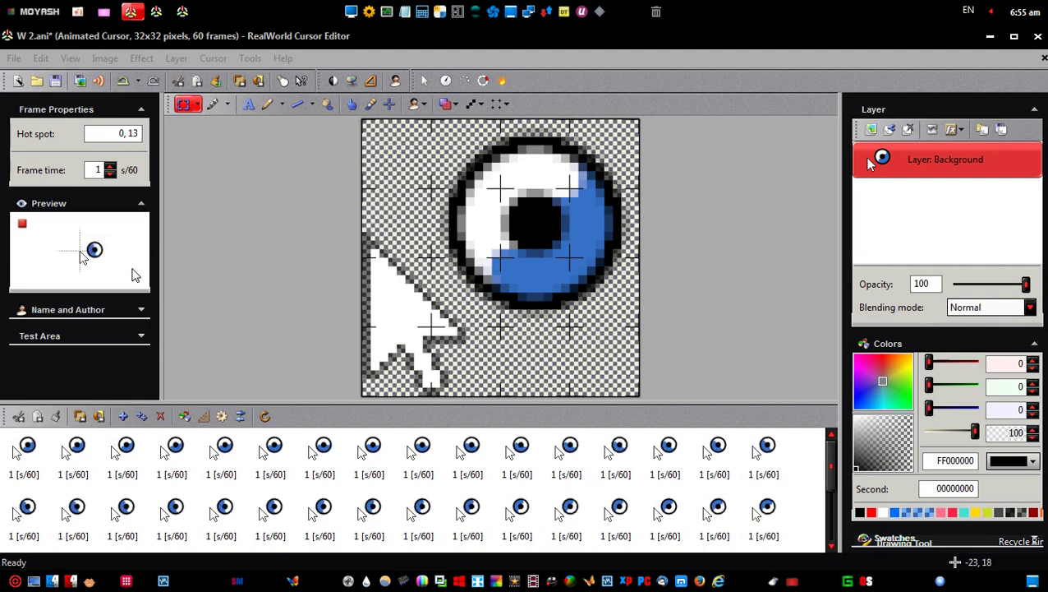
{"action": "left_click", "coordinate": [56, 81]}
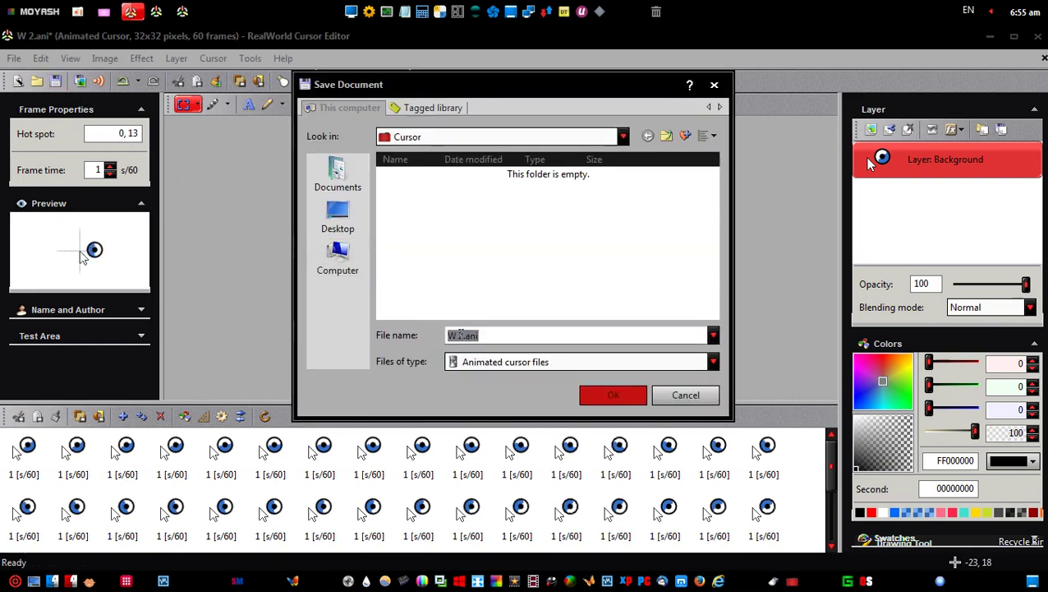
{"action": "left_click", "coordinate": [460, 335]}
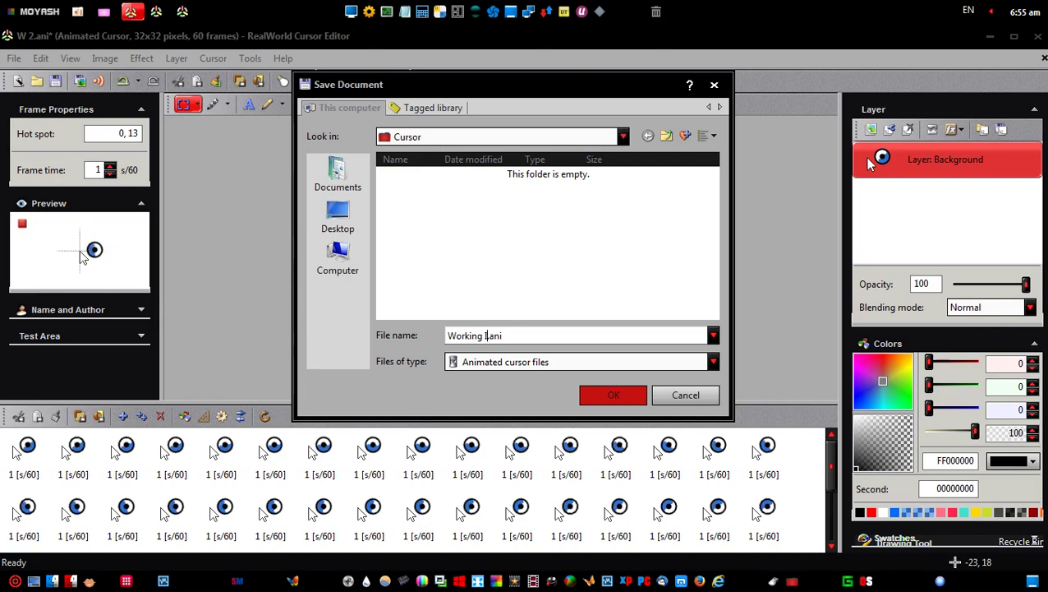
{"action": "type", "text": "Background"}
{"action": "left_click", "coordinate": [620, 393]}
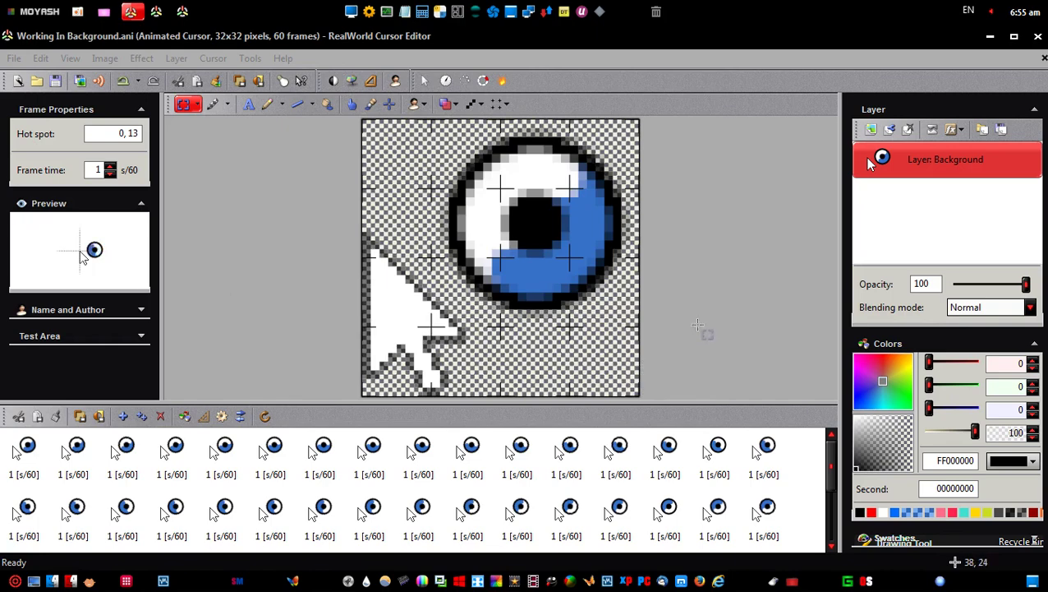
Step: Close the cursor document, the cursor editor and the Cursor folder window
{"action": "left_click", "coordinate": [1041, 55]}
{"action": "left_click", "coordinate": [1038, 37]}
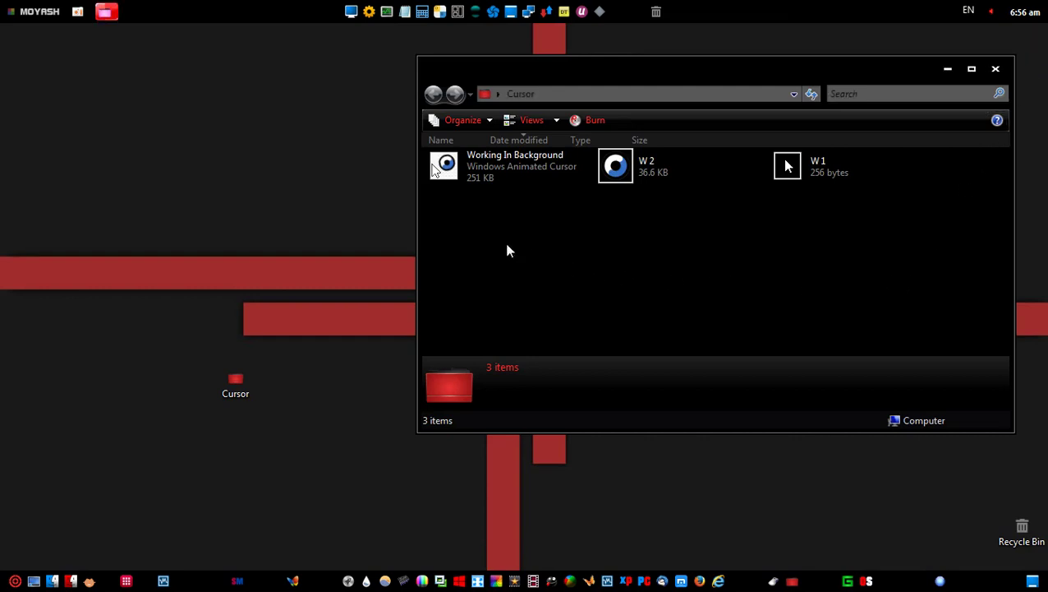
{"action": "mouse_move", "coordinate": [459, 188]}
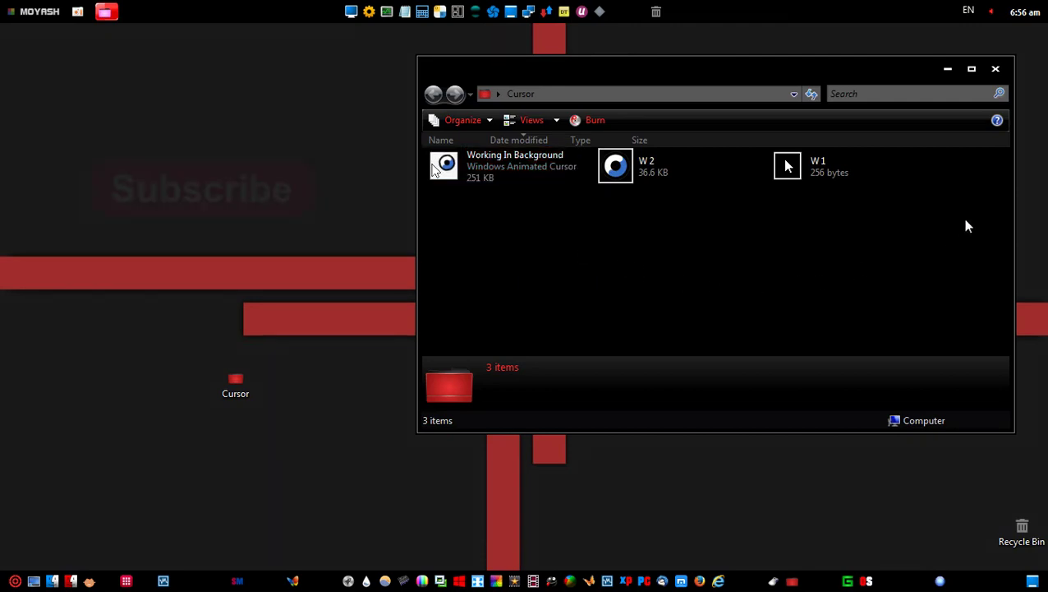
{"action": "left_click", "coordinate": [994, 71]}
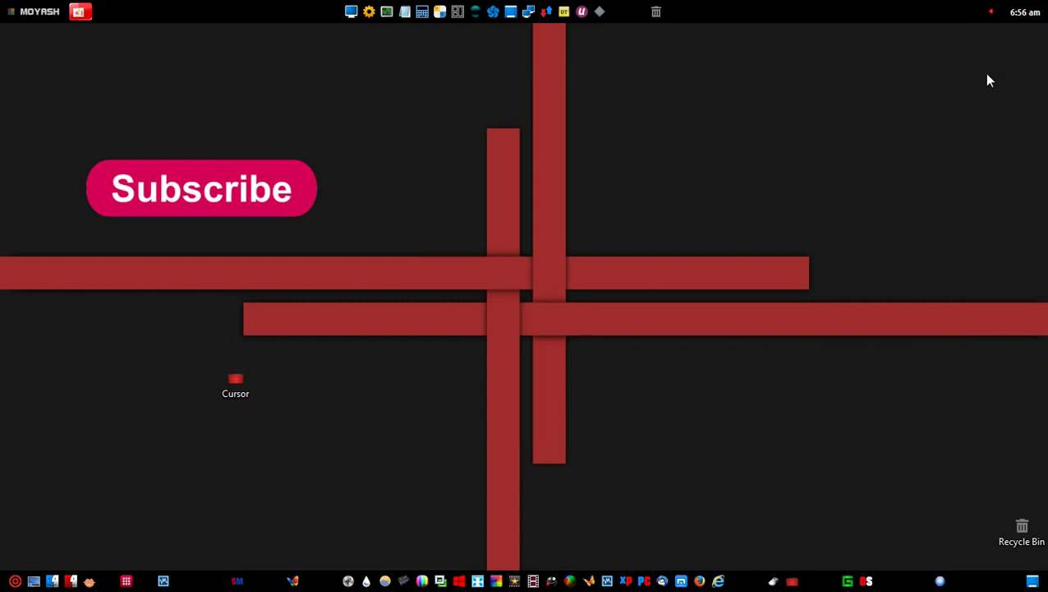